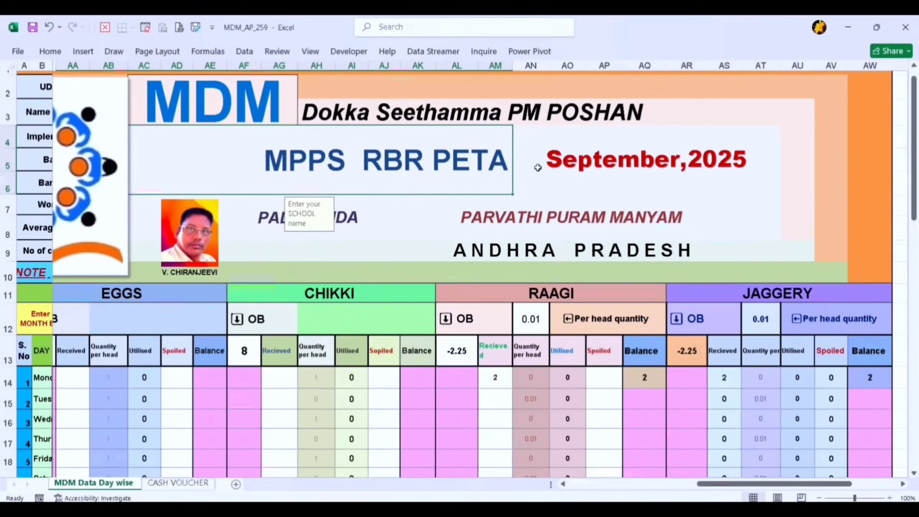
Try to edit the month and year heading beside the school name
{"action": "left_click", "coordinate": [572, 166]}
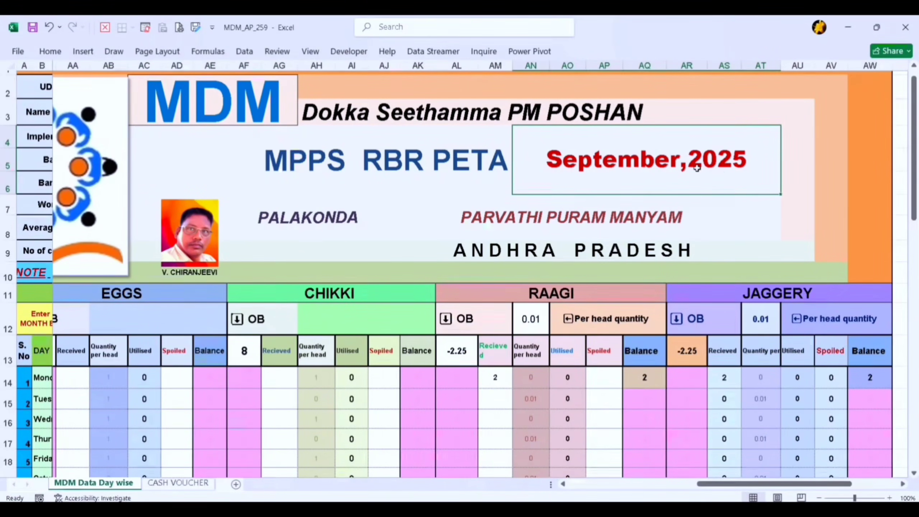
{"action": "double_click", "coordinate": [725, 180]}
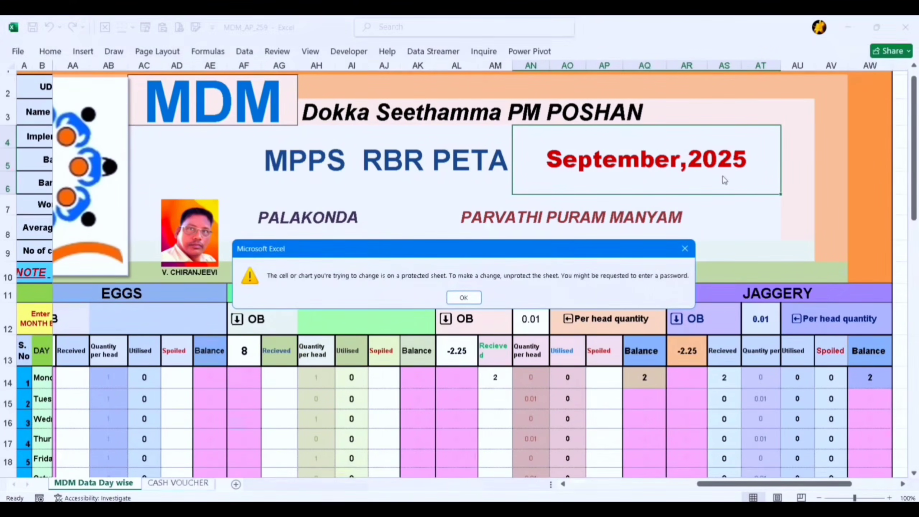
{"action": "left_click", "coordinate": [684, 249]}
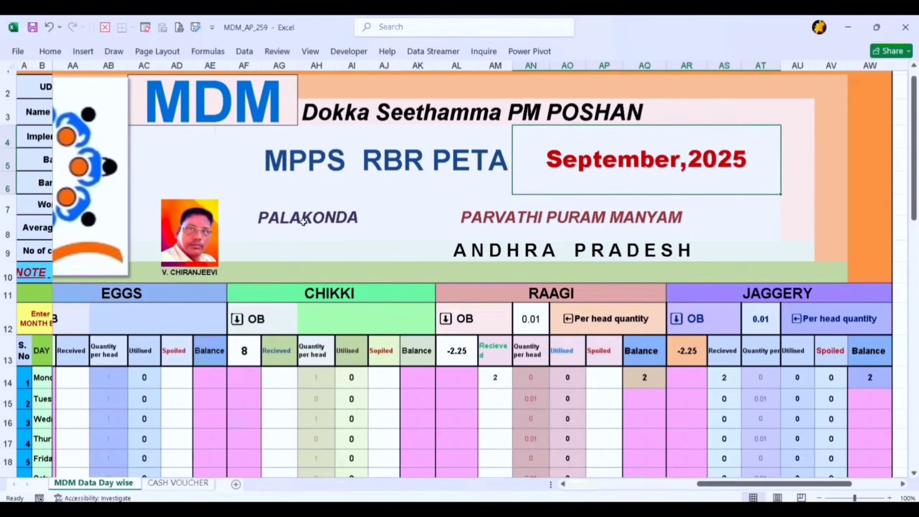
Go through the header cells for the school, mandal and district names
{"action": "left_click", "coordinate": [349, 162]}
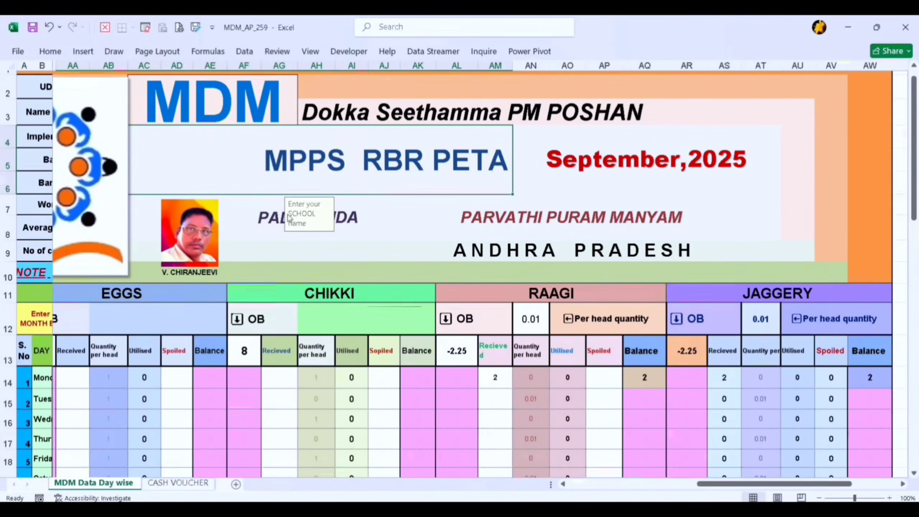
{"action": "left_click", "coordinate": [273, 217]}
{"action": "left_click", "coordinate": [507, 232]}
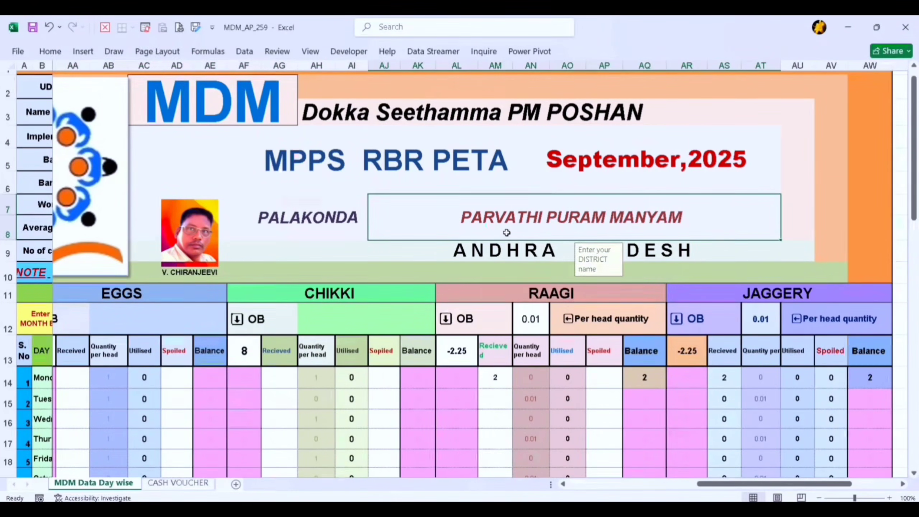
Set the first date of the month above the day-wise date rows to 01-10-2025
{"action": "scroll", "coordinate": [449, 243], "scroll_direction": "left", "scroll_amount": 10}
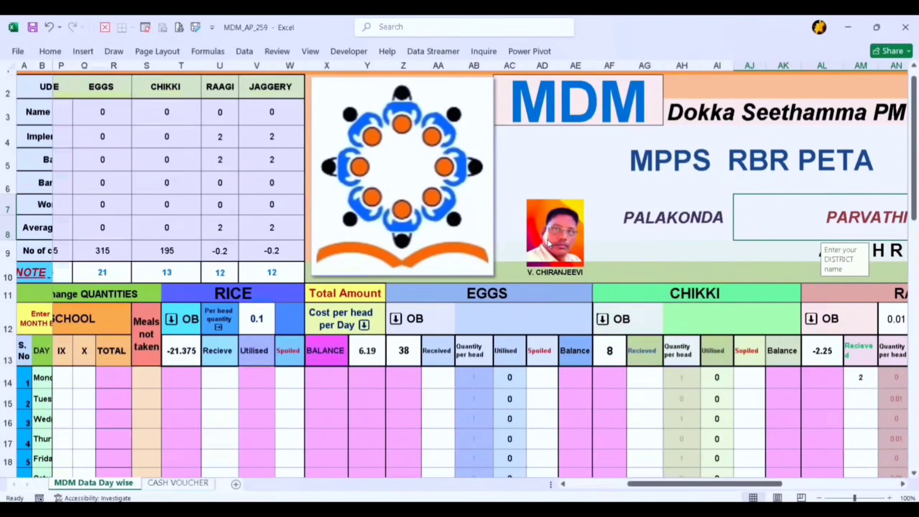
{"action": "scroll", "coordinate": [549, 243], "scroll_direction": "left", "scroll_amount": 3}
{"action": "scroll", "coordinate": [154, 321], "scroll_direction": "left", "scroll_amount": 8}
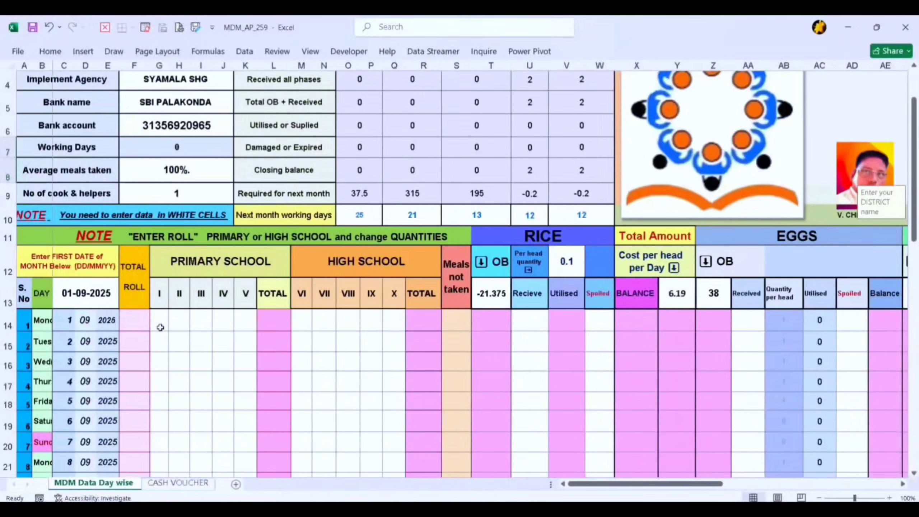
{"action": "scroll", "coordinate": [188, 355], "scroll_direction": "down", "scroll_amount": 3}
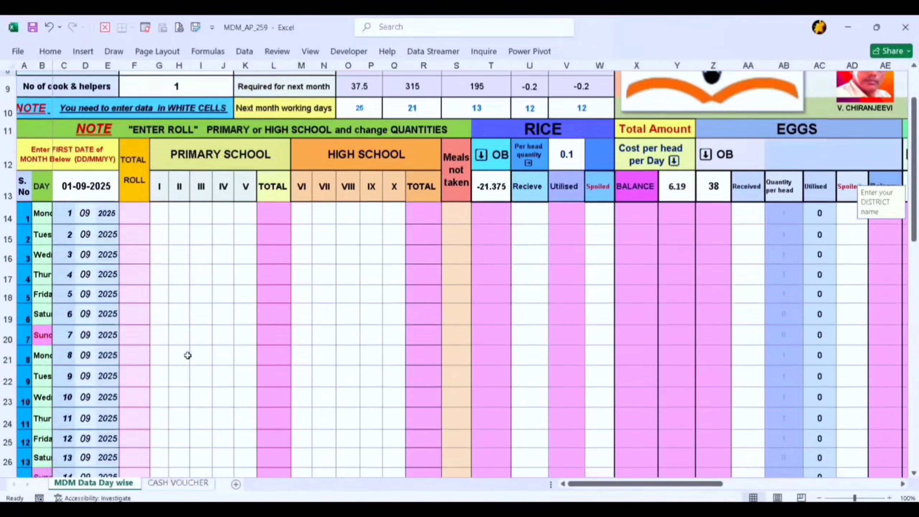
{"action": "scroll", "coordinate": [188, 356], "scroll_direction": "up", "scroll_amount": 1}
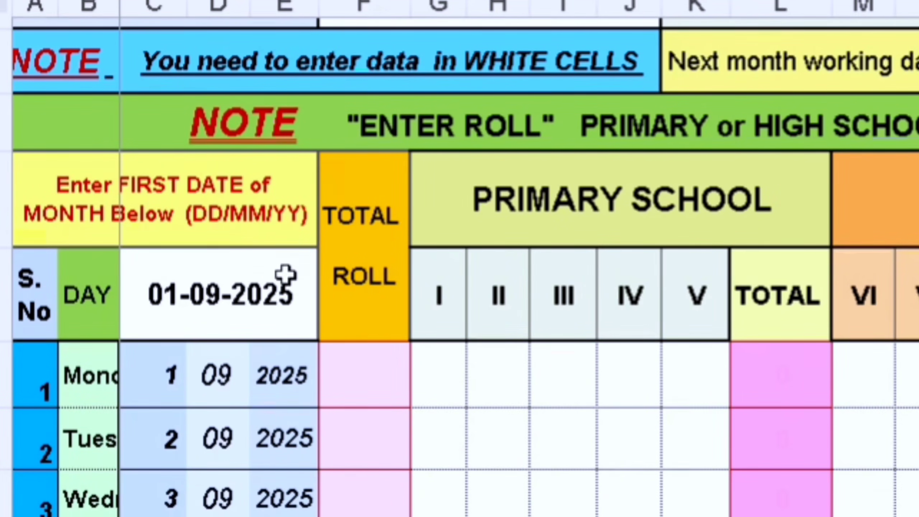
{"action": "left_click", "coordinate": [240, 296]}
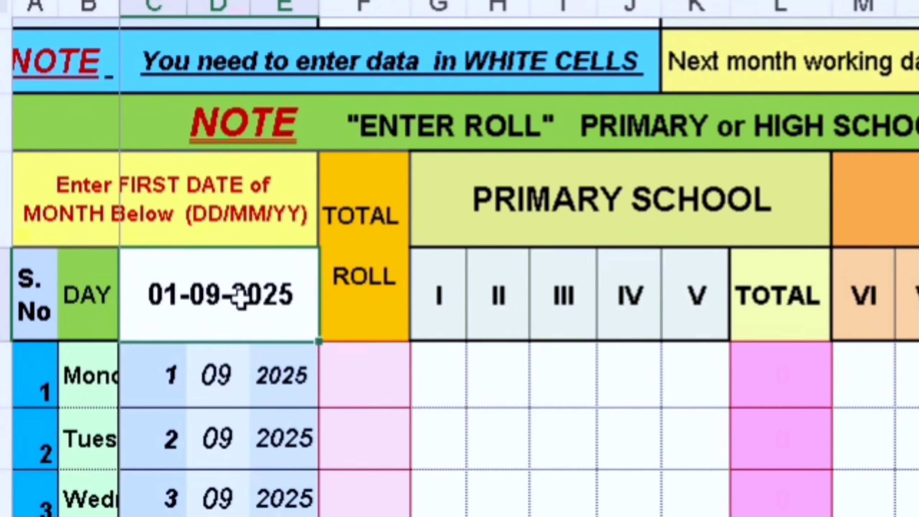
{"action": "double_click", "coordinate": [212, 294]}
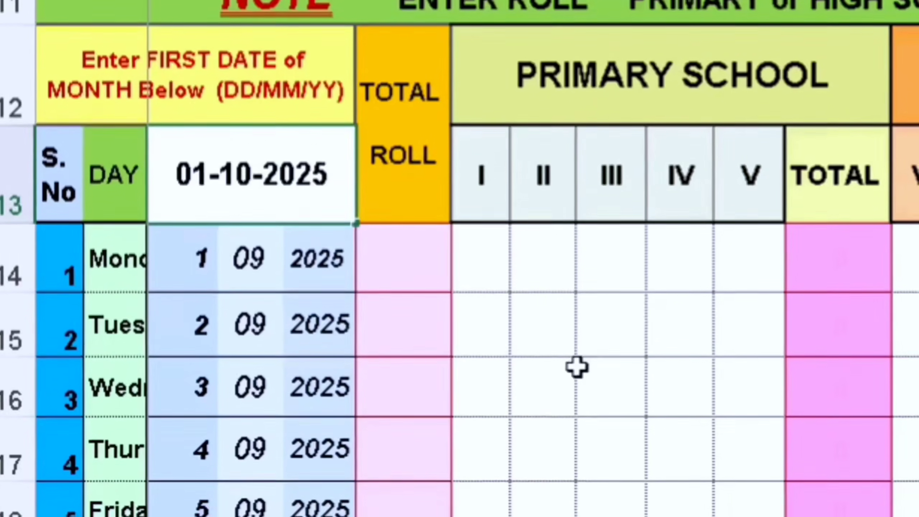
{"action": "left_click", "coordinate": [584, 406]}
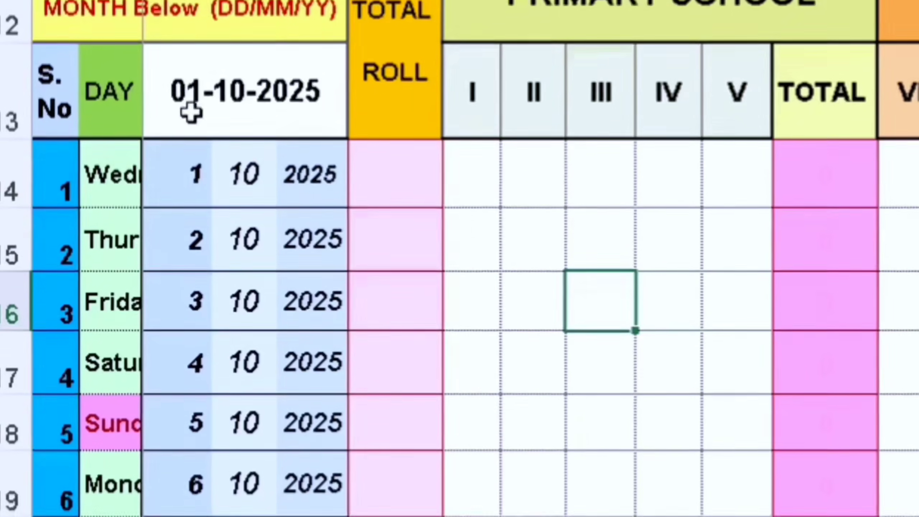
Check the weekdays and dates in the day-wise rows through the end of October
{"action": "scroll", "coordinate": [253, 180], "scroll_direction": "down", "scroll_amount": 5}
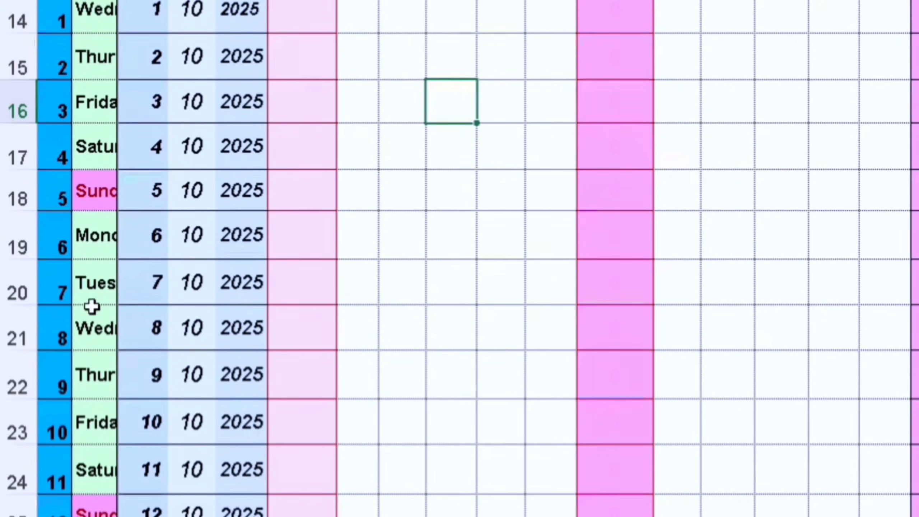
{"action": "scroll", "coordinate": [93, 331], "scroll_direction": "down", "scroll_amount": 2}
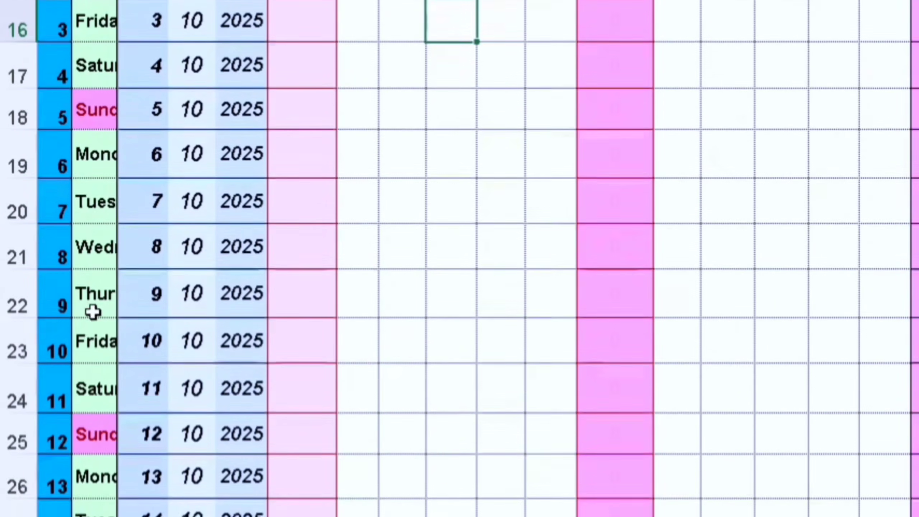
{"action": "scroll", "coordinate": [98, 328], "scroll_direction": "down", "scroll_amount": 6}
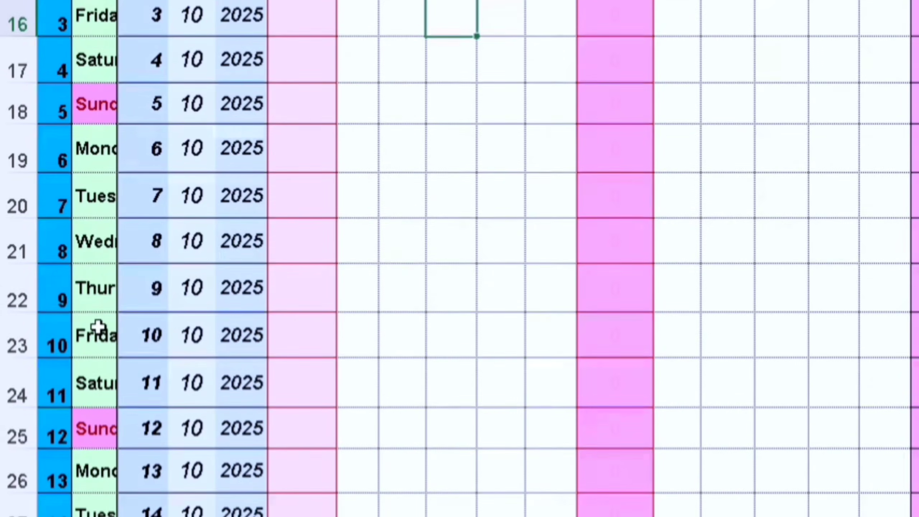
{"action": "scroll", "coordinate": [98, 328], "scroll_direction": "down", "scroll_amount": 10}
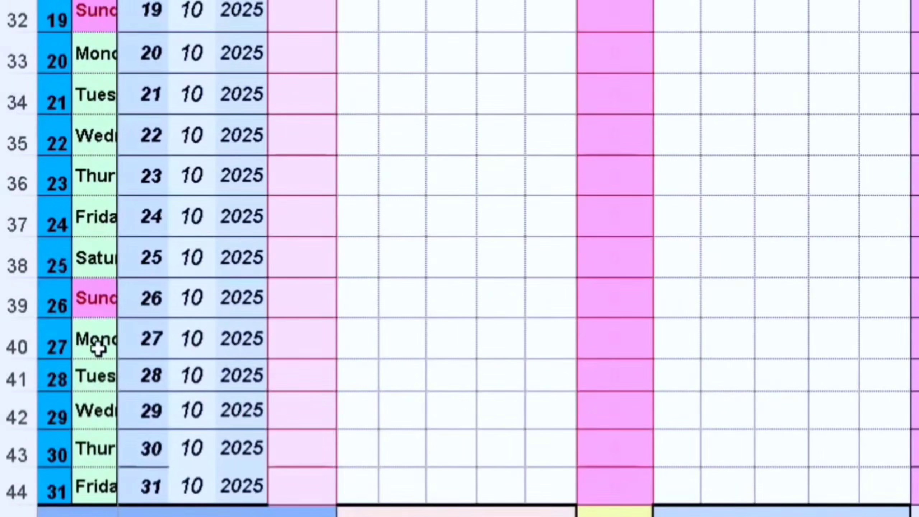
{"action": "scroll", "coordinate": [98, 254], "scroll_direction": "up", "scroll_amount": 7}
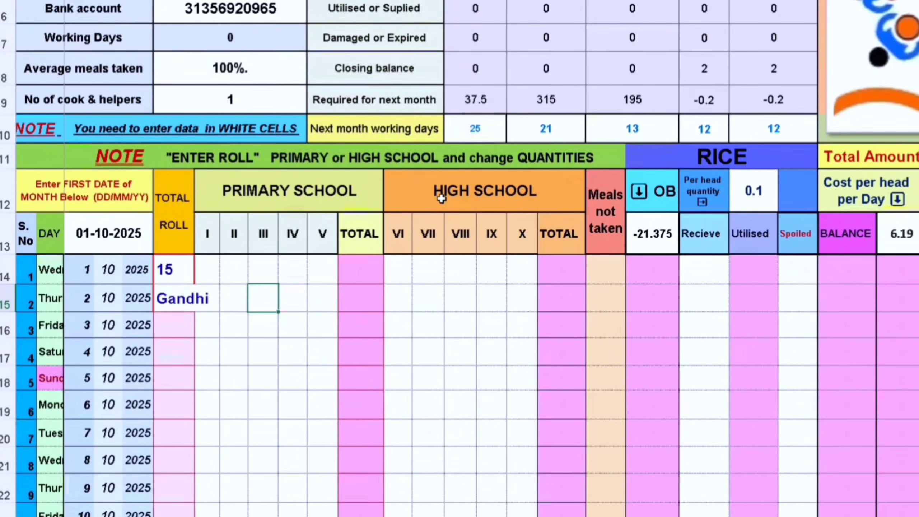
Review the cost per head, opening balance and per-head quantity cells for rice, eggs, chikki, raagi and jaggery
{"action": "scroll", "coordinate": [478, 203], "scroll_direction": "up", "scroll_amount": 1}
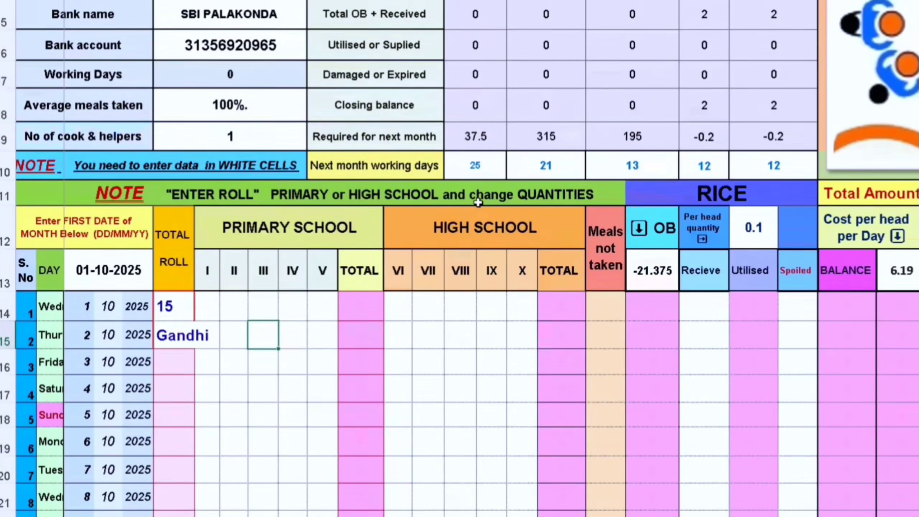
{"action": "scroll", "coordinate": [532, 239], "scroll_direction": "right", "scroll_amount": 3}
{"action": "scroll", "coordinate": [518, 288], "scroll_direction": "right", "scroll_amount": 3}
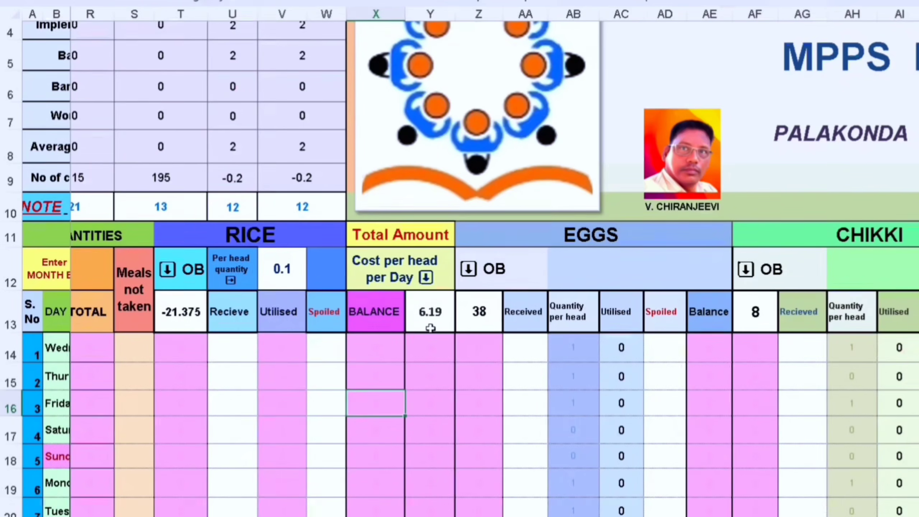
{"action": "left_click", "coordinate": [425, 305]}
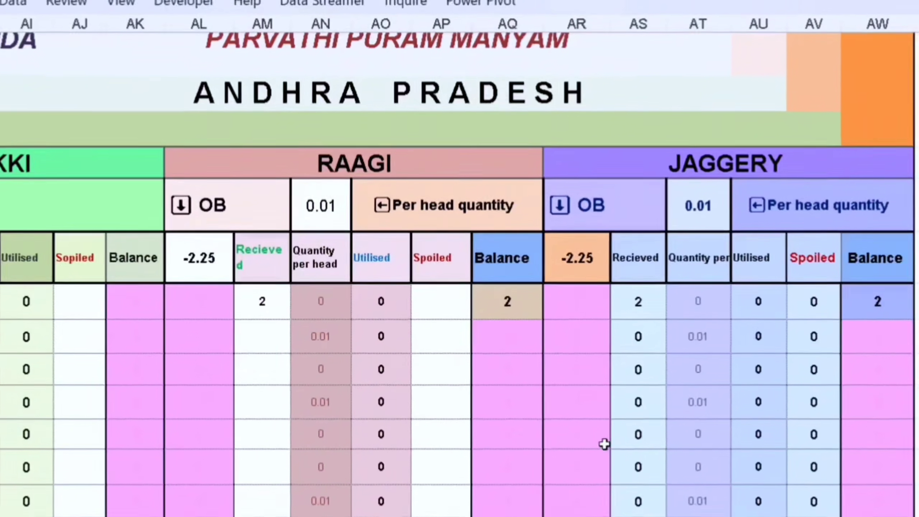
{"action": "scroll", "coordinate": [253, 481], "scroll_direction": "left", "scroll_amount": 5}
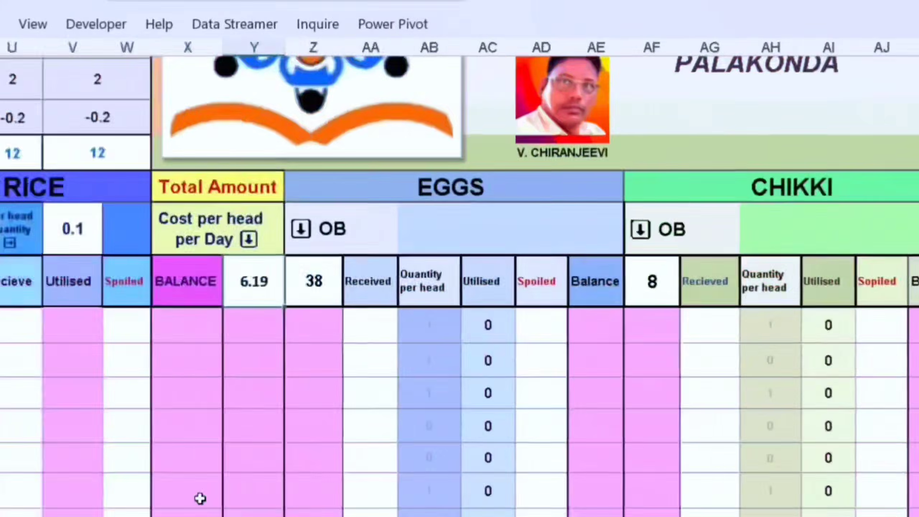
{"action": "scroll", "coordinate": [199, 498], "scroll_direction": "left", "scroll_amount": 4}
{"action": "scroll", "coordinate": [196, 499], "scroll_direction": "right", "scroll_amount": 1}
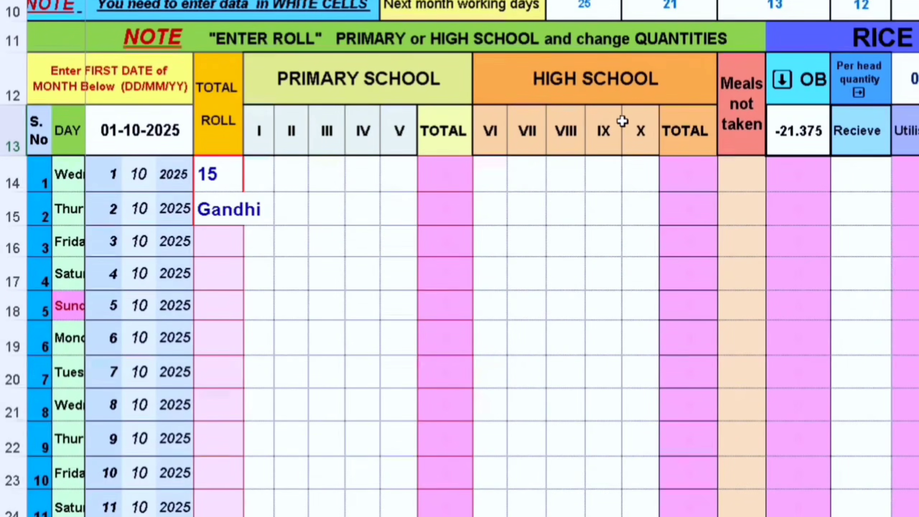
Enter 15 meals for class V on 1 October and 3, 2, 1, 4, 5 for classes I to V on 3 October
{"action": "left_click", "coordinate": [258, 164]}
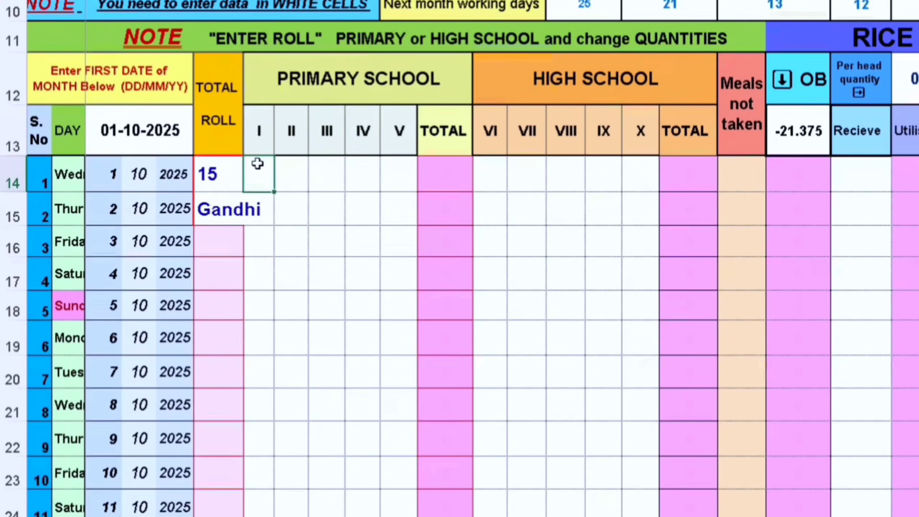
{"action": "left_click", "coordinate": [297, 172]}
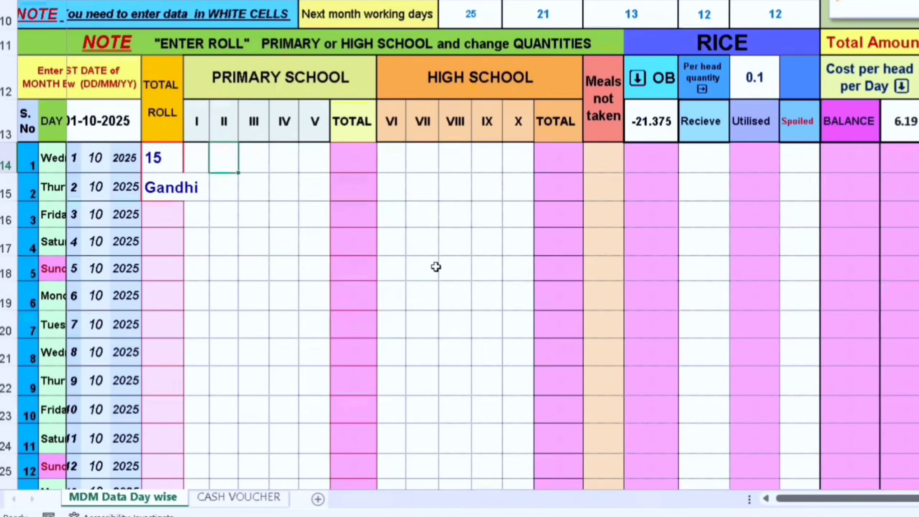
{"action": "left_click", "coordinate": [264, 172]}
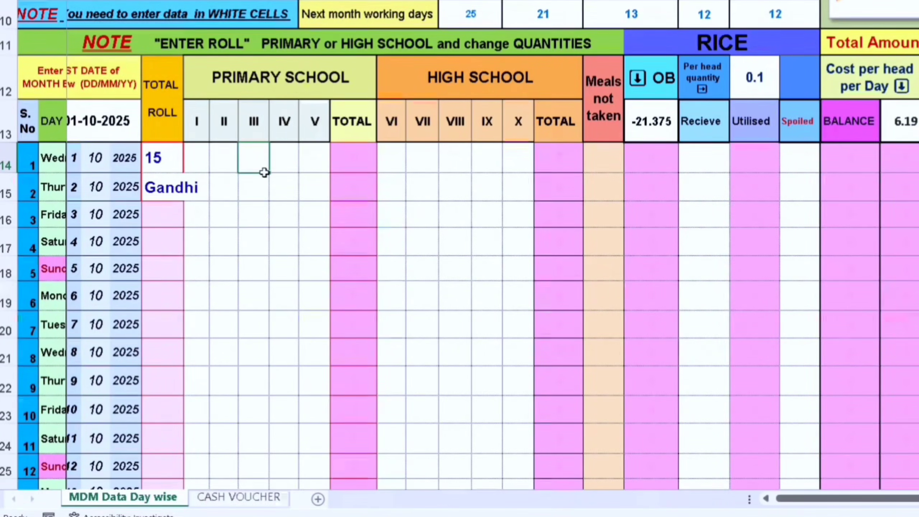
{"action": "left_click", "coordinate": [296, 163]}
{"action": "left_click", "coordinate": [306, 163]}
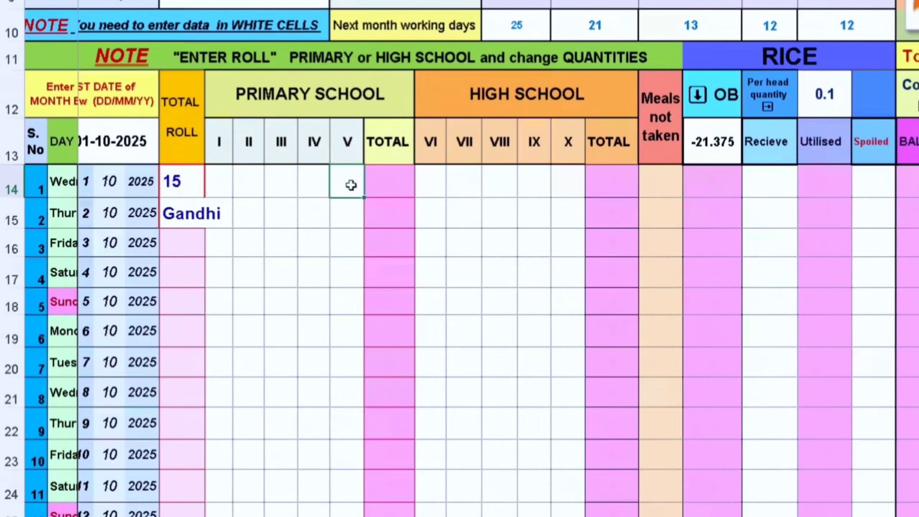
{"action": "type", "text": "15"}
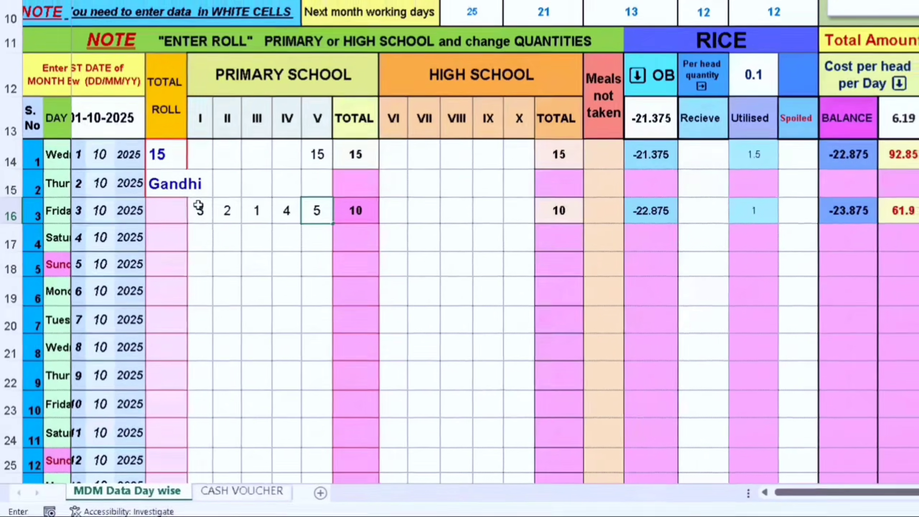
{"action": "key", "text": "Return"}
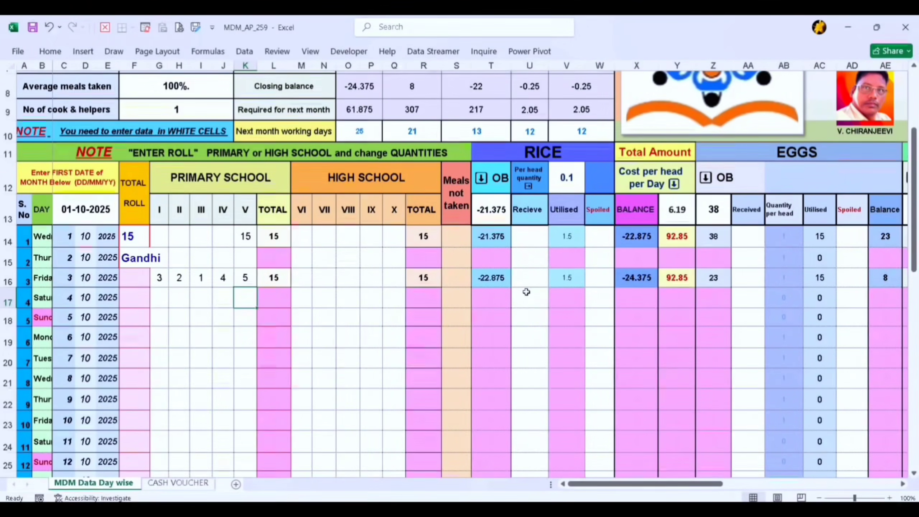
Examine the daily meal totals and the rice, cost, egg and chikki usage and balances across the month's rows
{"action": "scroll", "coordinate": [380, 357], "scroll_direction": "down", "scroll_amount": 4}
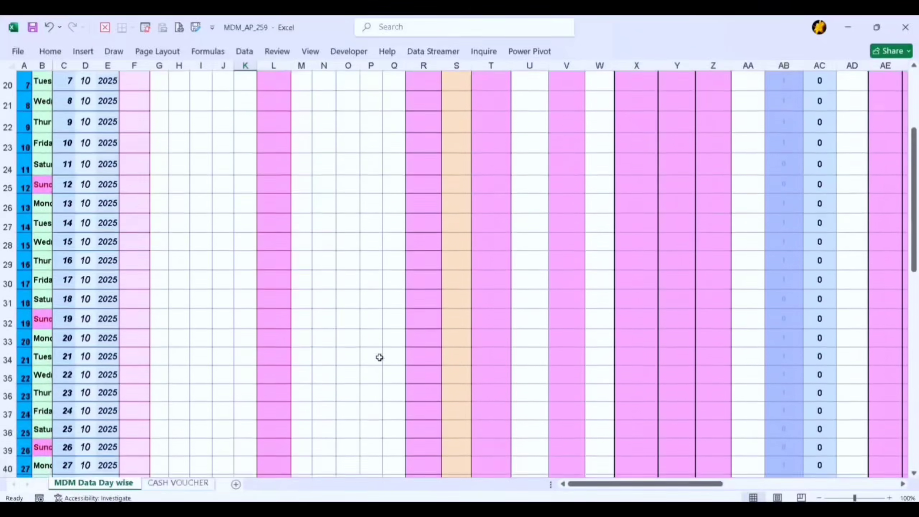
{"action": "scroll", "coordinate": [380, 357], "scroll_direction": "up", "scroll_amount": 5}
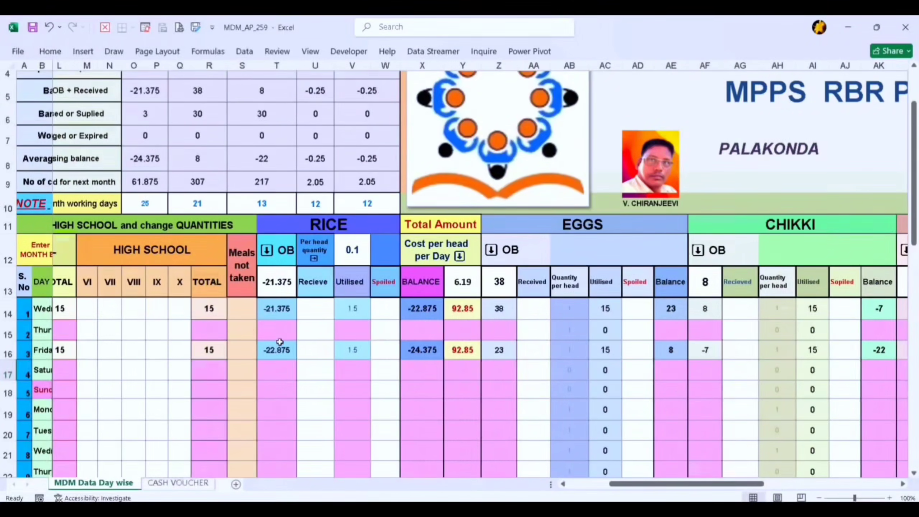
{"action": "scroll", "coordinate": [303, 367], "scroll_direction": "down", "scroll_amount": 1}
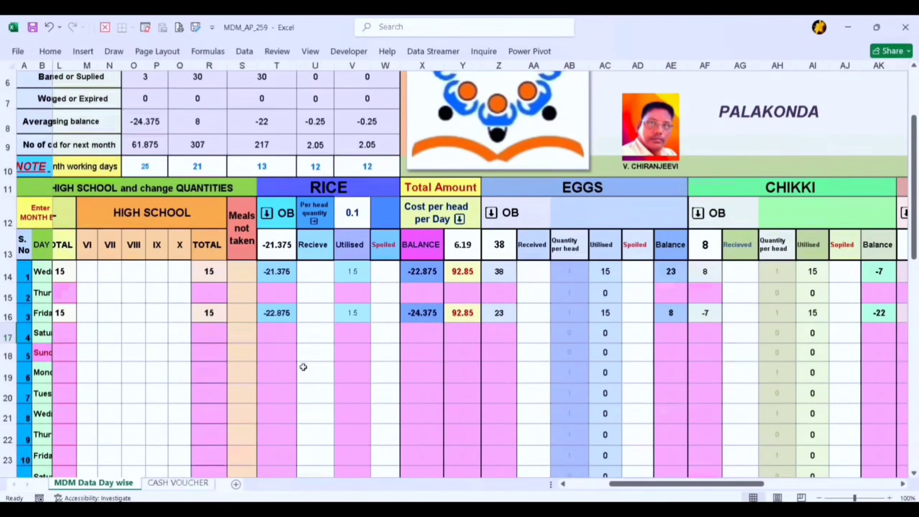
{"action": "scroll", "coordinate": [304, 367], "scroll_direction": "left", "scroll_amount": 3}
{"action": "scroll", "coordinate": [304, 367], "scroll_direction": "left", "scroll_amount": 1}
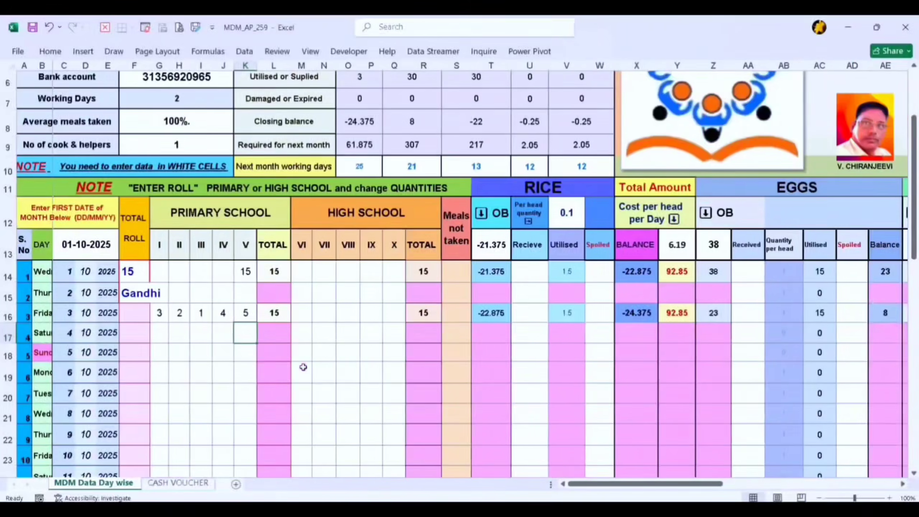
{"action": "scroll", "coordinate": [304, 367], "scroll_direction": "right", "scroll_amount": 4}
{"action": "scroll", "coordinate": [303, 368], "scroll_direction": "right", "scroll_amount": 1}
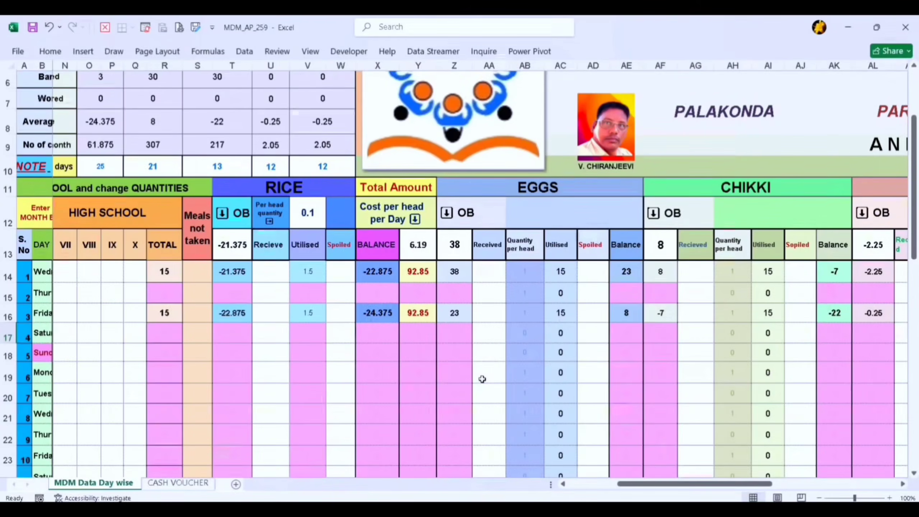
{"action": "scroll", "coordinate": [482, 379], "scroll_direction": "down", "scroll_amount": 1}
{"action": "scroll", "coordinate": [482, 379], "scroll_direction": "right", "scroll_amount": 1}
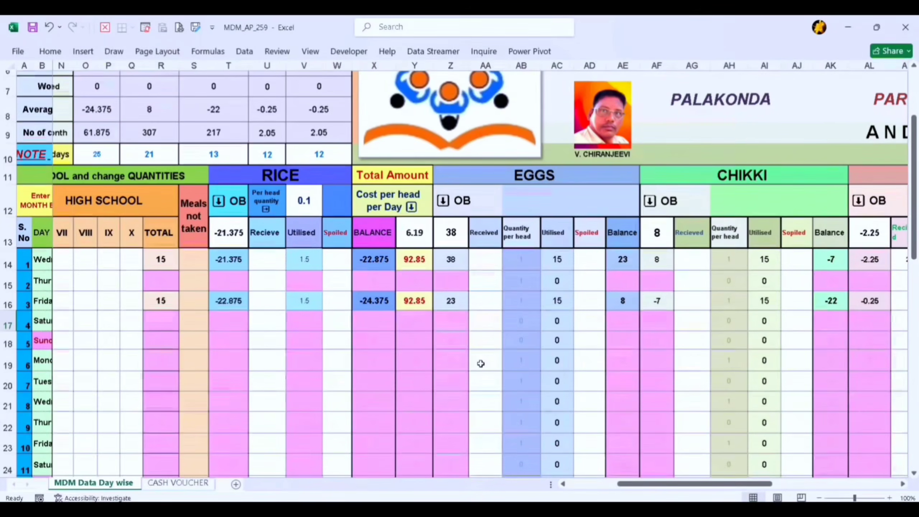
{"action": "scroll", "coordinate": [481, 363], "scroll_direction": "down", "scroll_amount": 3}
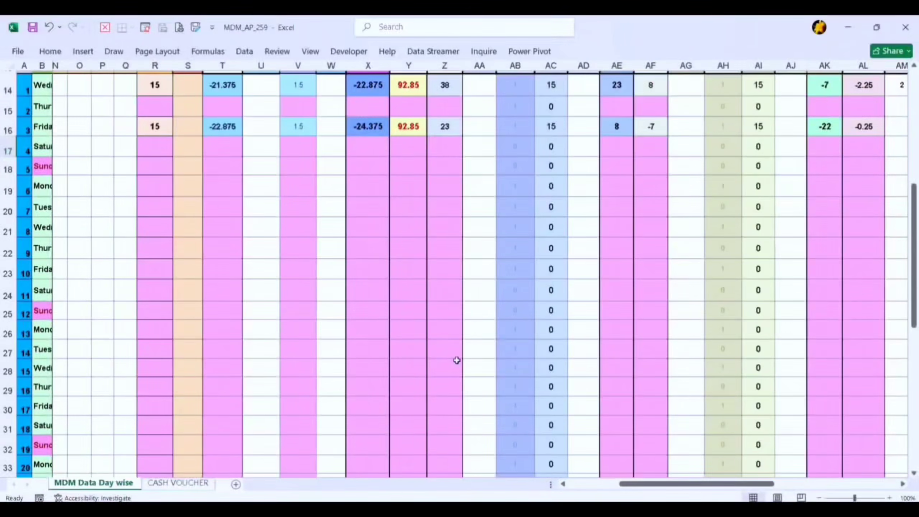
Examine the meal counts, month date and rice, egg and chikki columns for the 1 and 3 October rows
{"action": "scroll", "coordinate": [286, 337], "scroll_direction": "left", "scroll_amount": 4}
{"action": "scroll", "coordinate": [286, 338], "scroll_direction": "up", "scroll_amount": 1}
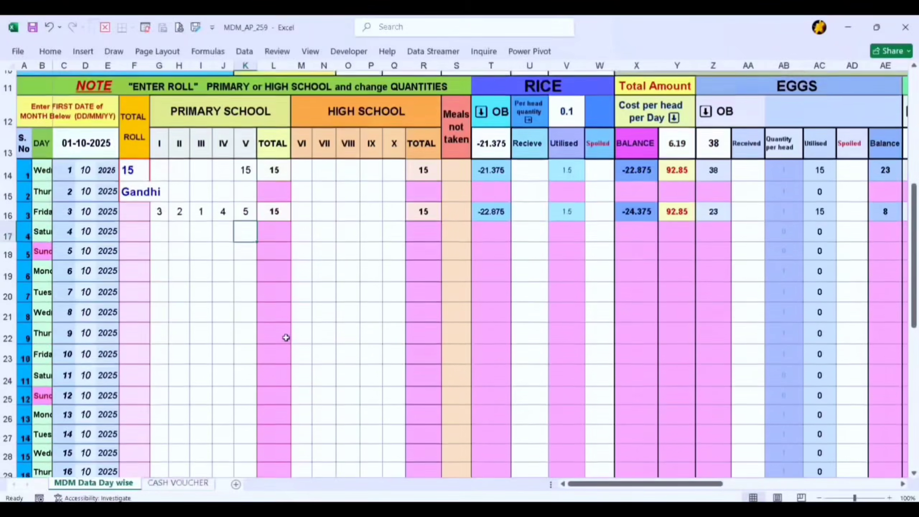
{"action": "scroll", "coordinate": [286, 337], "scroll_direction": "up", "scroll_amount": 1}
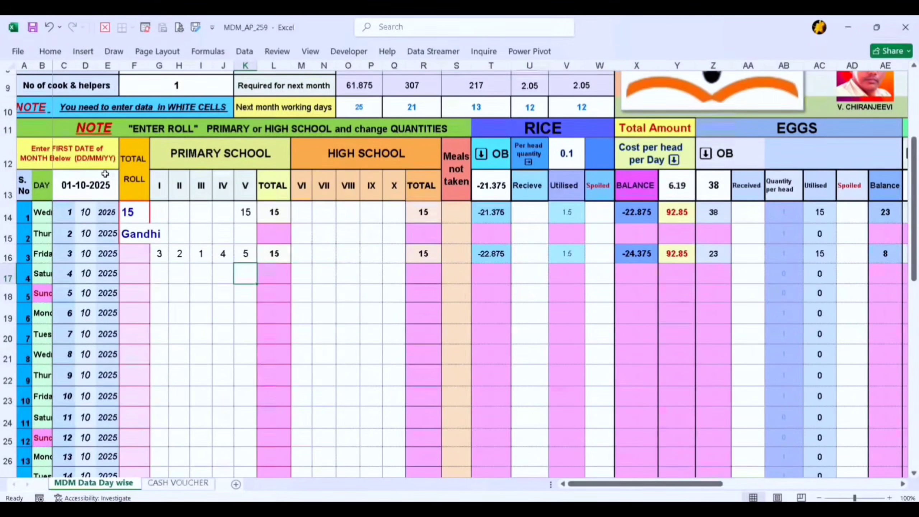
{"action": "scroll", "coordinate": [85, 225], "scroll_direction": "up", "scroll_amount": 1}
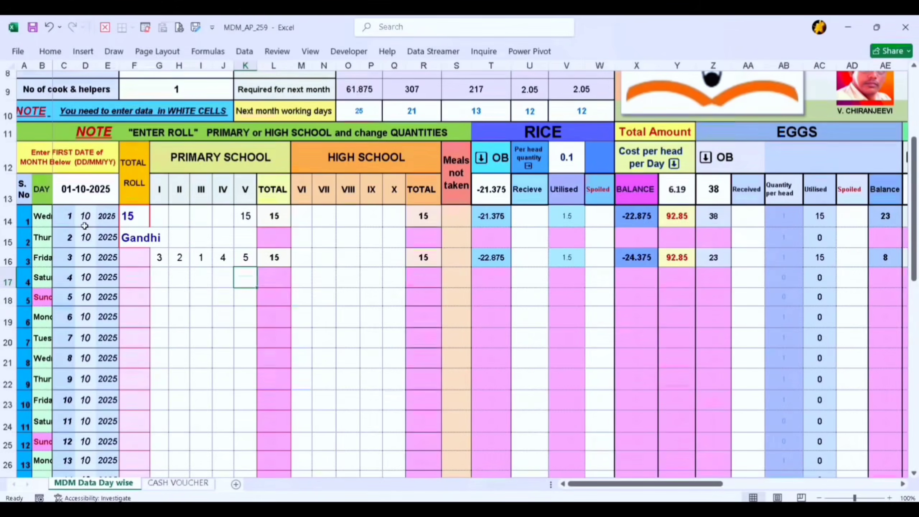
{"action": "scroll", "coordinate": [81, 236], "scroll_direction": "up", "scroll_amount": 1}
{"action": "scroll", "coordinate": [72, 287], "scroll_direction": "down", "scroll_amount": 2}
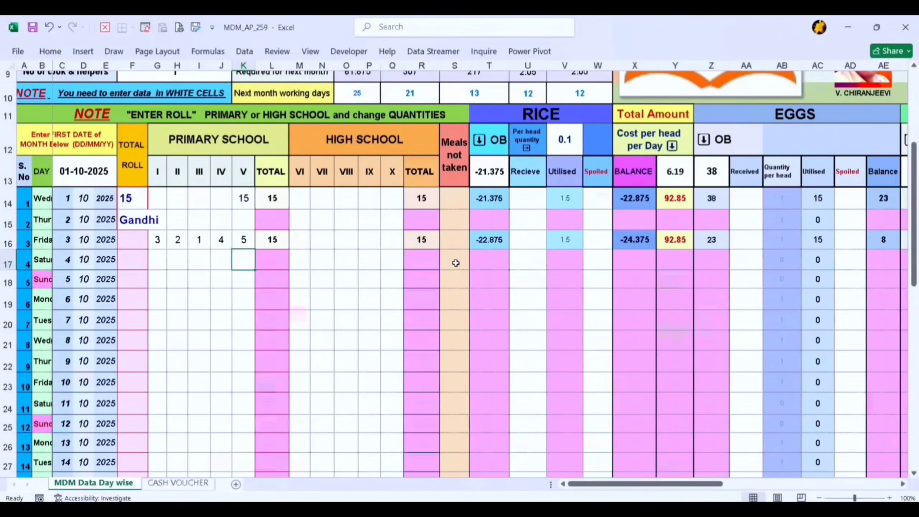
{"action": "scroll", "coordinate": [453, 263], "scroll_direction": "right", "scroll_amount": 4}
{"action": "scroll", "coordinate": [455, 263], "scroll_direction": "right", "scroll_amount": 2}
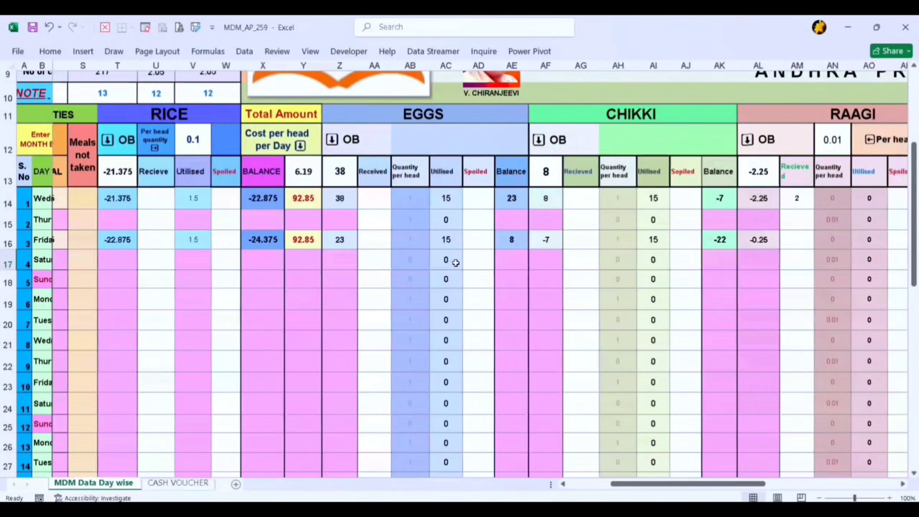
{"action": "scroll", "coordinate": [475, 280], "scroll_direction": "left", "scroll_amount": 6}
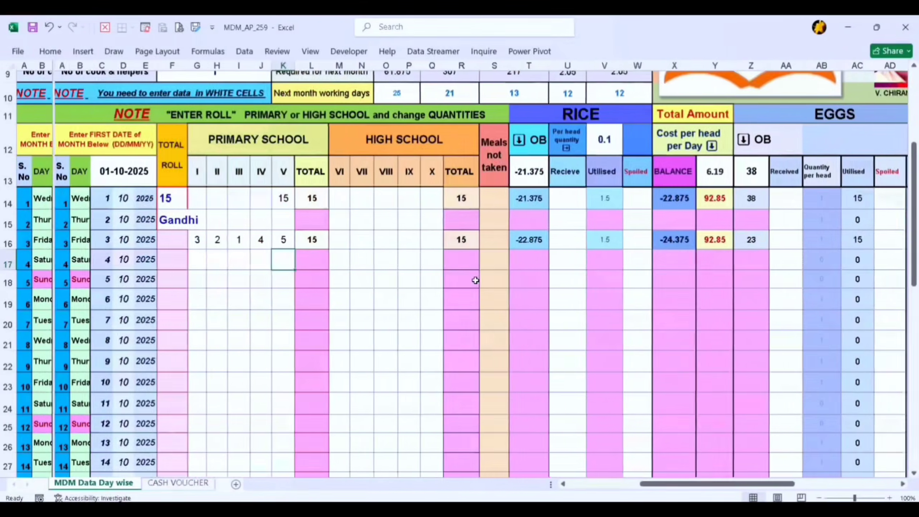
{"action": "scroll", "coordinate": [476, 280], "scroll_direction": "right", "scroll_amount": 1}
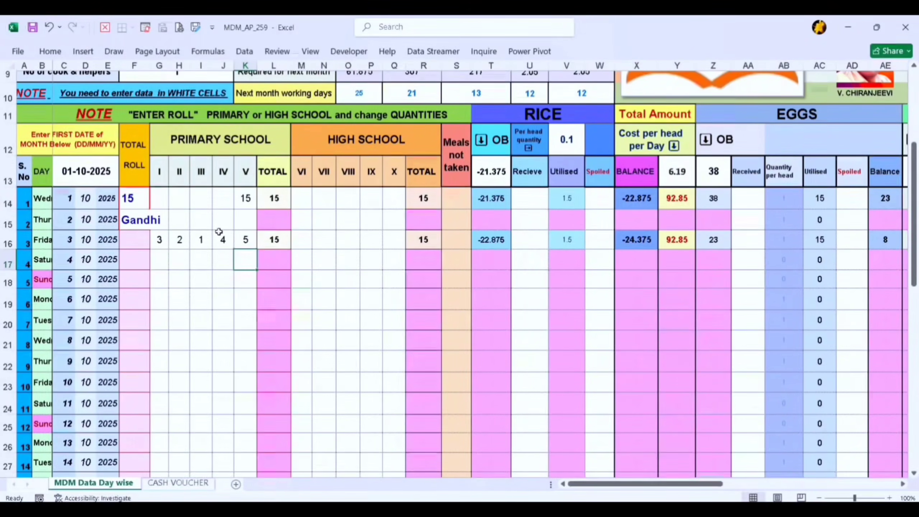
{"action": "scroll", "coordinate": [142, 282], "scroll_direction": "up", "scroll_amount": 1}
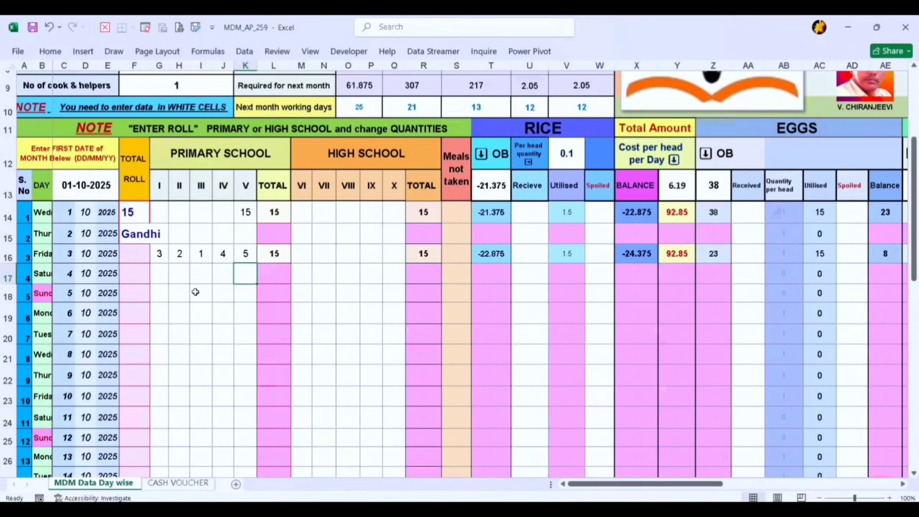
Review the class V attendance cells and the rice received and spoiled cells for the first days of October
{"action": "left_click", "coordinate": [243, 240]}
{"action": "left_click", "coordinate": [238, 268]}
{"action": "scroll", "coordinate": [323, 258], "scroll_direction": "right", "scroll_amount": 3}
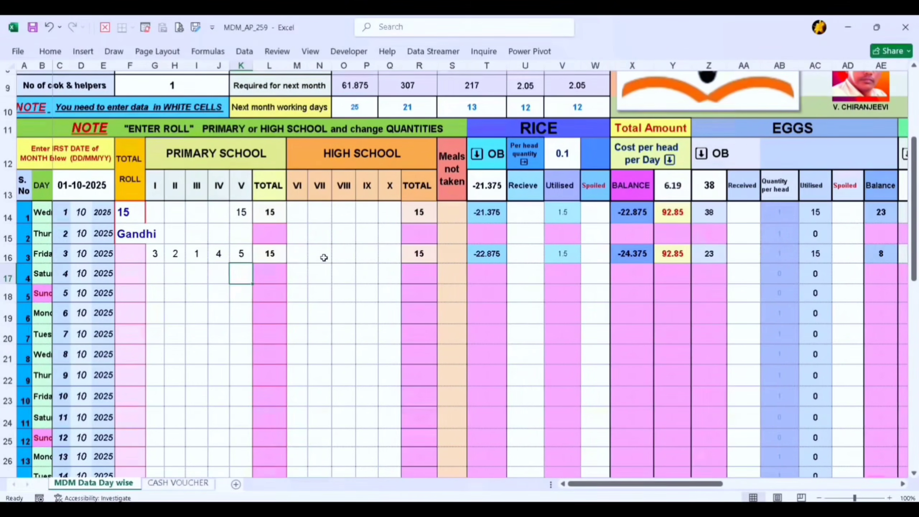
{"action": "scroll", "coordinate": [324, 257], "scroll_direction": "right", "scroll_amount": 5}
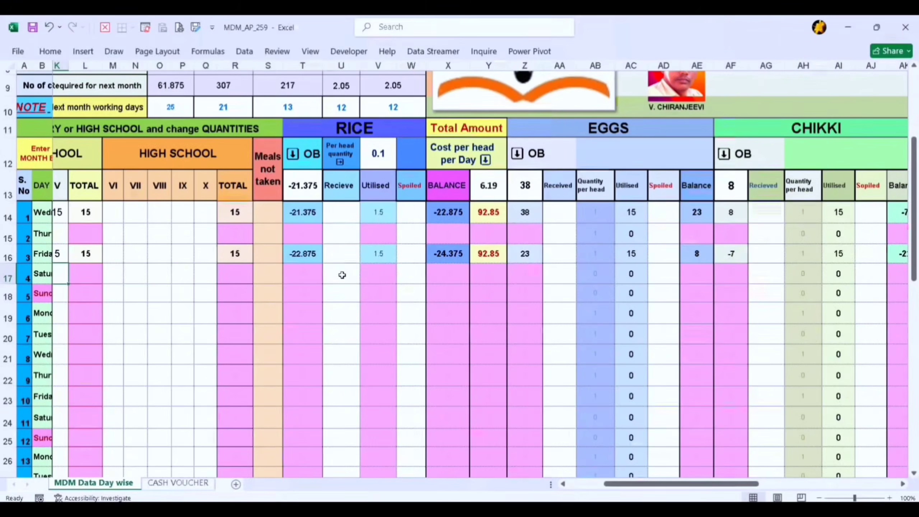
{"action": "scroll", "coordinate": [342, 275], "scroll_direction": "right", "scroll_amount": 1}
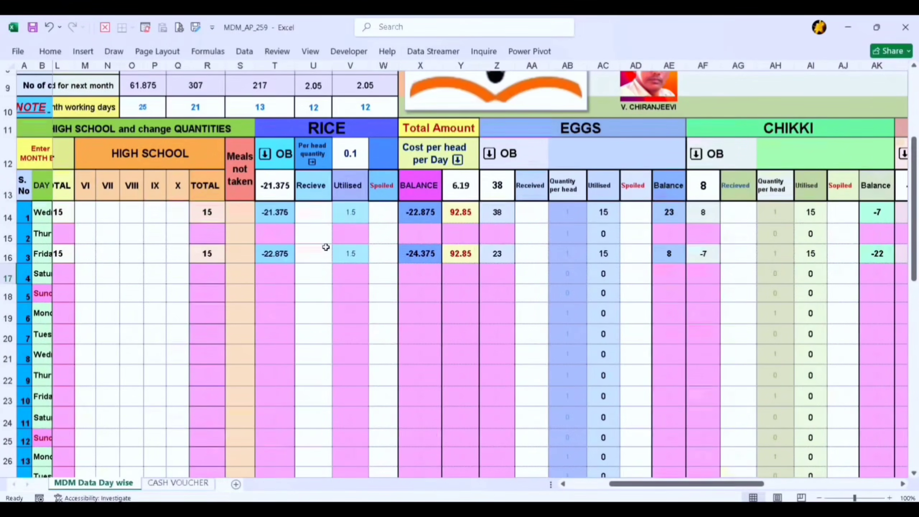
{"action": "left_click", "coordinate": [384, 224]}
{"action": "left_click", "coordinate": [377, 265]}
{"action": "left_click", "coordinate": [372, 304]}
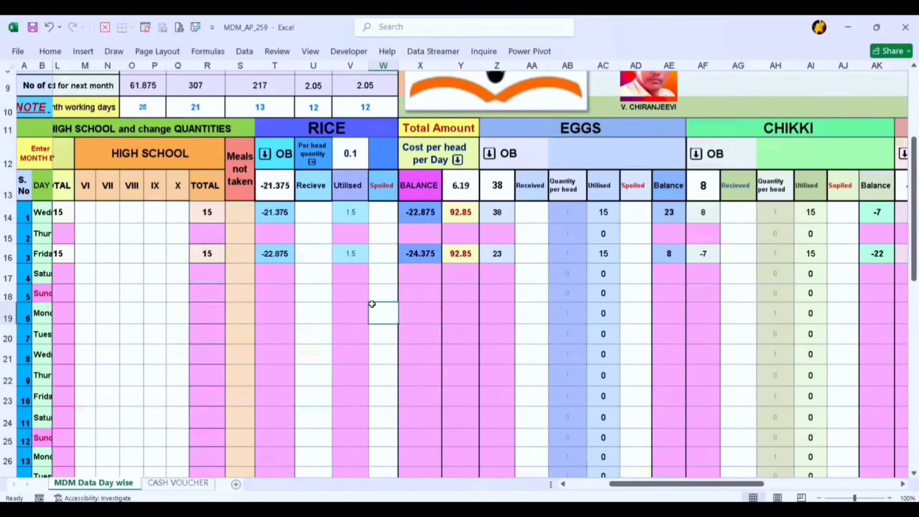
{"action": "left_click", "coordinate": [307, 292]}
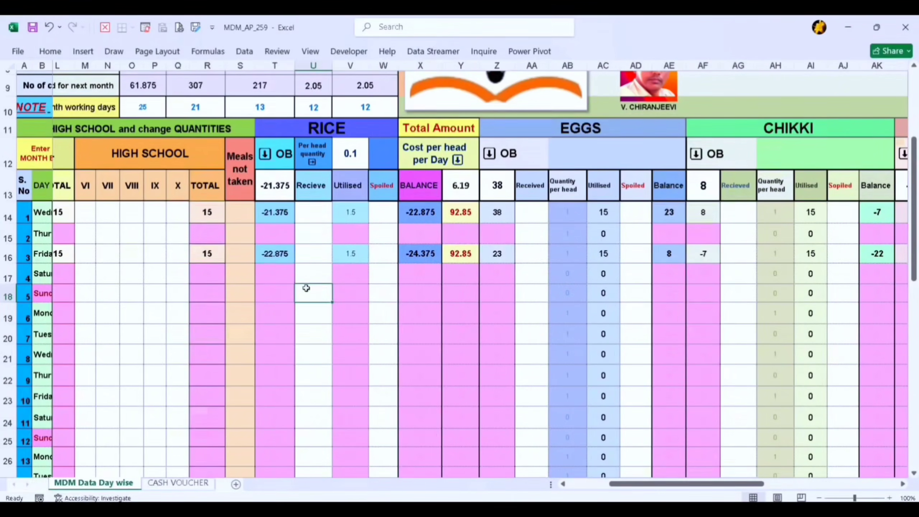
{"action": "left_click", "coordinate": [308, 356]}
{"action": "left_click_drag", "start_coordinate": [308, 356], "coordinate": [308, 259]}
{"action": "left_click", "coordinate": [315, 311]}
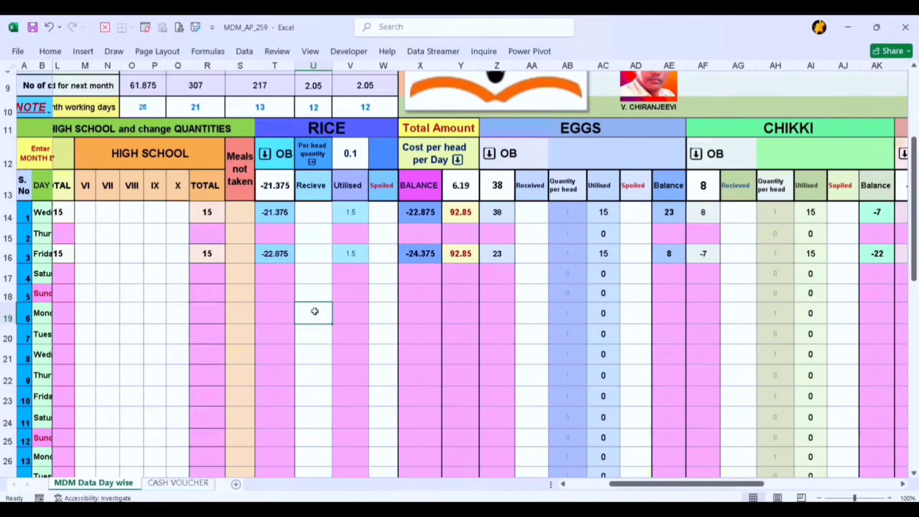
{"action": "left_click", "coordinate": [315, 355]}
Enter 13 meals for class V on 5 October
{"action": "scroll", "coordinate": [333, 266], "scroll_direction": "left", "scroll_amount": 1}
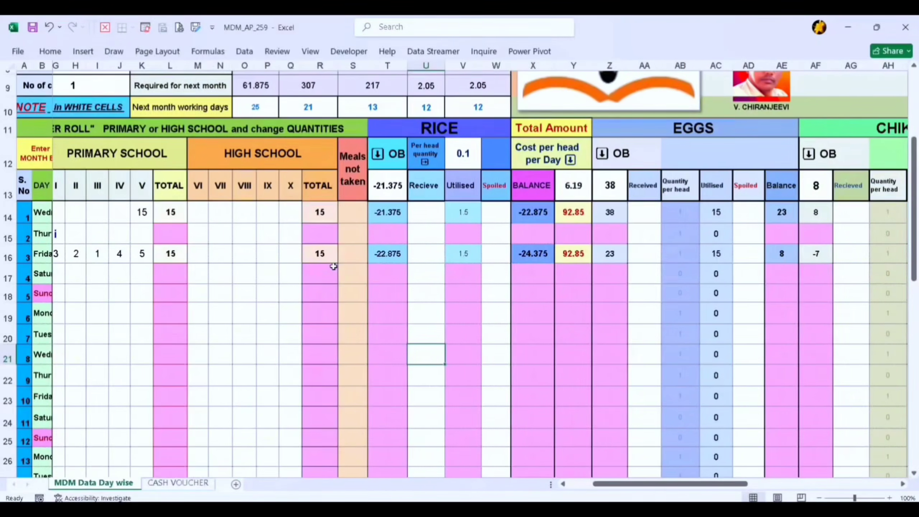
{"action": "scroll", "coordinate": [332, 261], "scroll_direction": "left", "scroll_amount": 1}
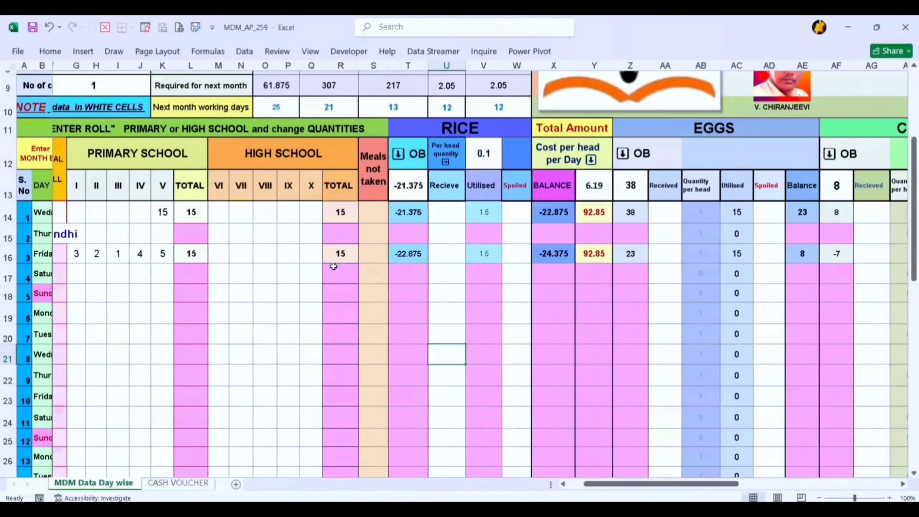
{"action": "scroll", "coordinate": [205, 199], "scroll_direction": "down", "scroll_amount": 1}
{"action": "scroll", "coordinate": [212, 311], "scroll_direction": "down", "scroll_amount": 1}
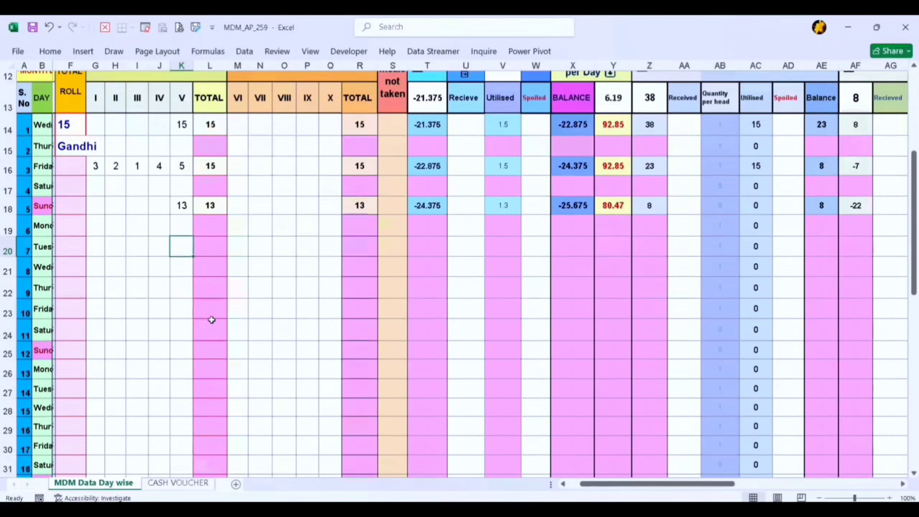
Replace the rice opening balance with 30
{"action": "scroll", "coordinate": [212, 319], "scroll_direction": "up", "scroll_amount": 2}
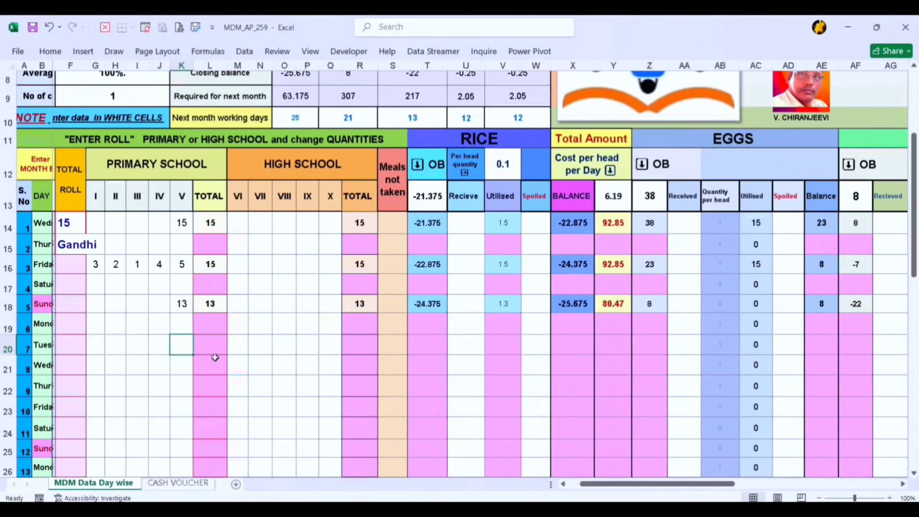
{"action": "scroll", "coordinate": [215, 358], "scroll_direction": "down", "scroll_amount": 2}
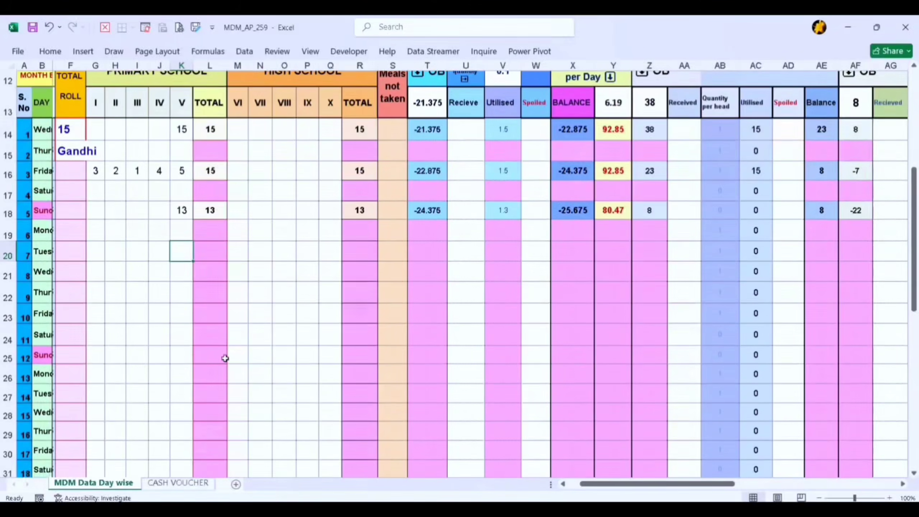
{"action": "scroll", "coordinate": [225, 358], "scroll_direction": "up", "scroll_amount": 2}
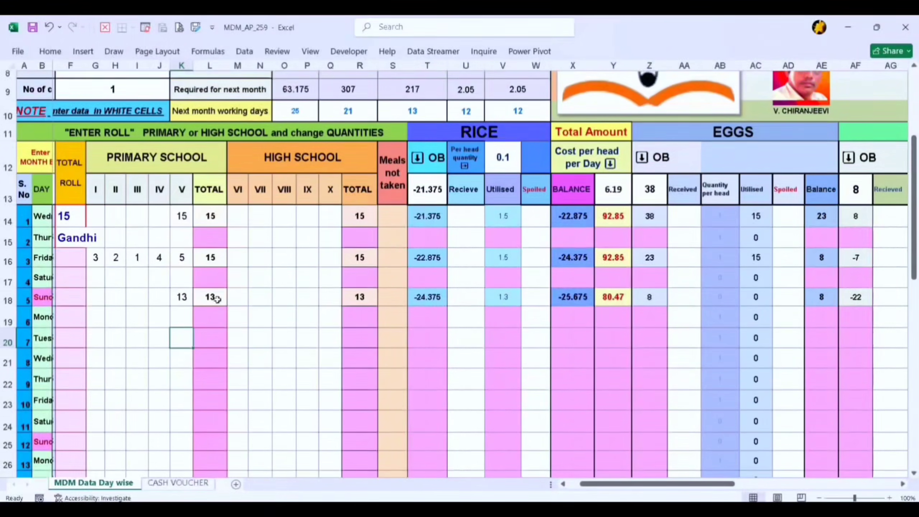
{"action": "scroll", "coordinate": [217, 294], "scroll_direction": "up", "scroll_amount": 1}
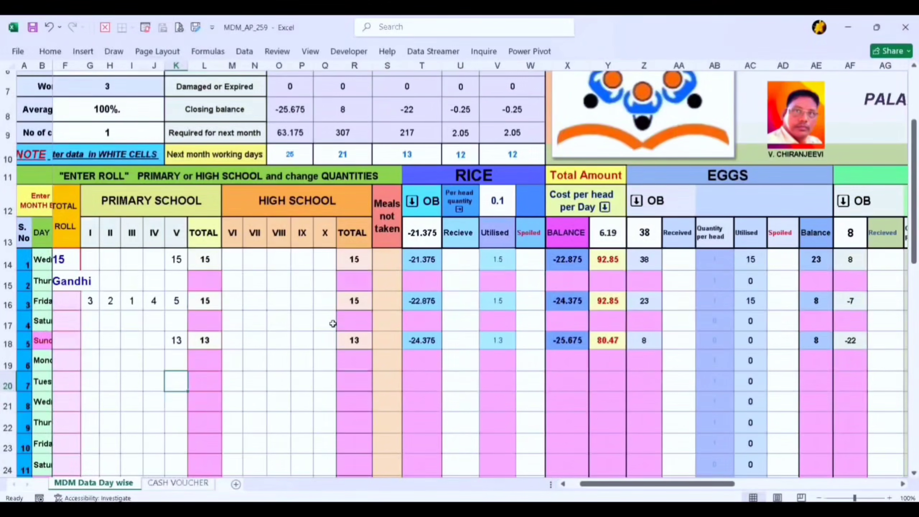
{"action": "scroll", "coordinate": [333, 324], "scroll_direction": "right", "scroll_amount": 3}
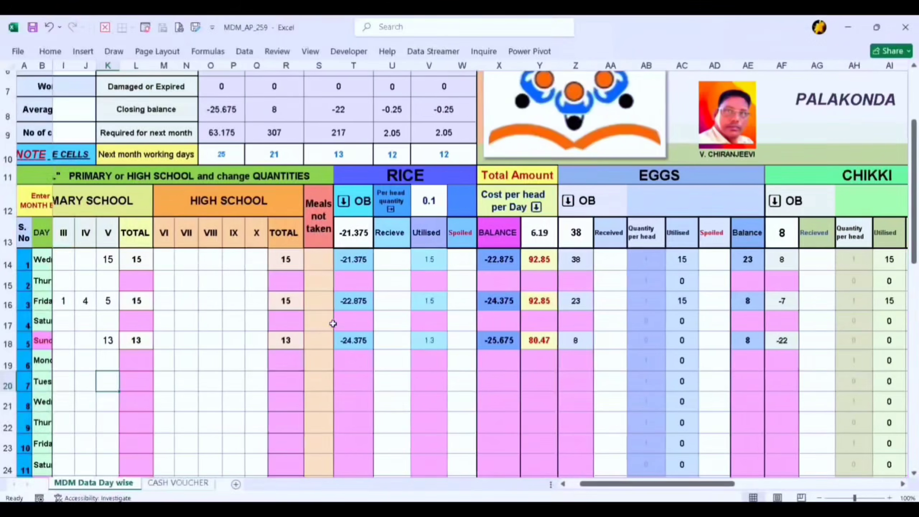
{"action": "scroll", "coordinate": [333, 324], "scroll_direction": "left", "scroll_amount": 2}
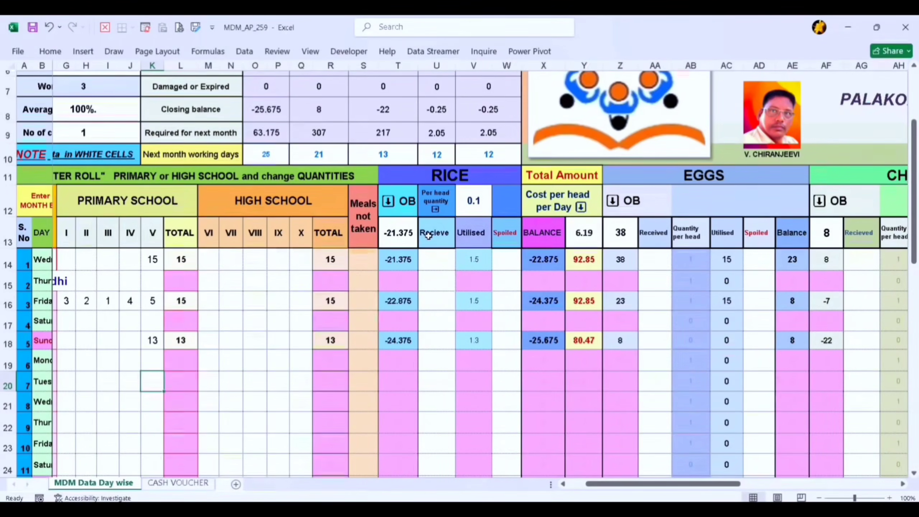
{"action": "left_click", "coordinate": [401, 234]}
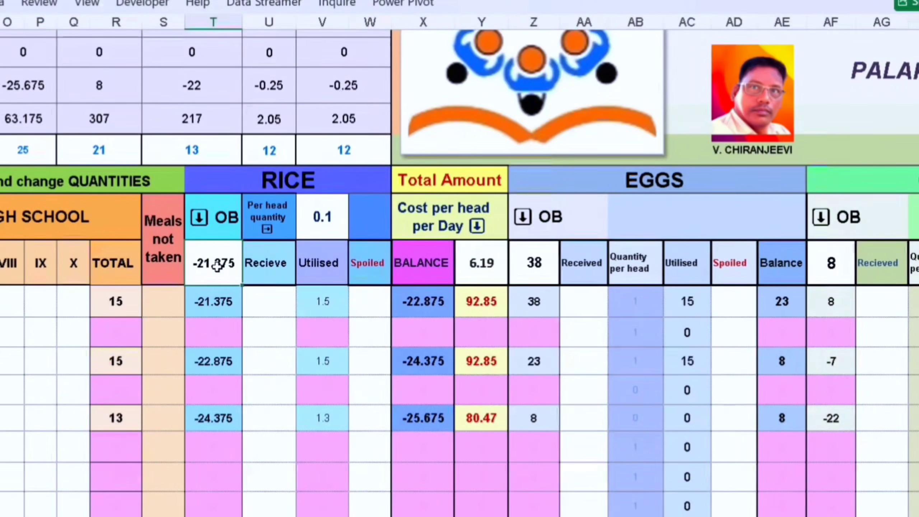
{"action": "key", "text": "BackSpace"}
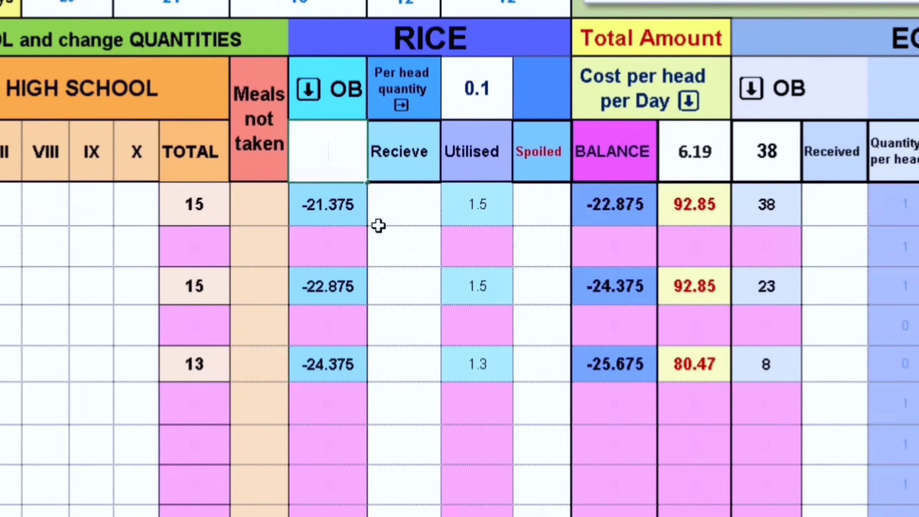
{"action": "type", "text": "30"}
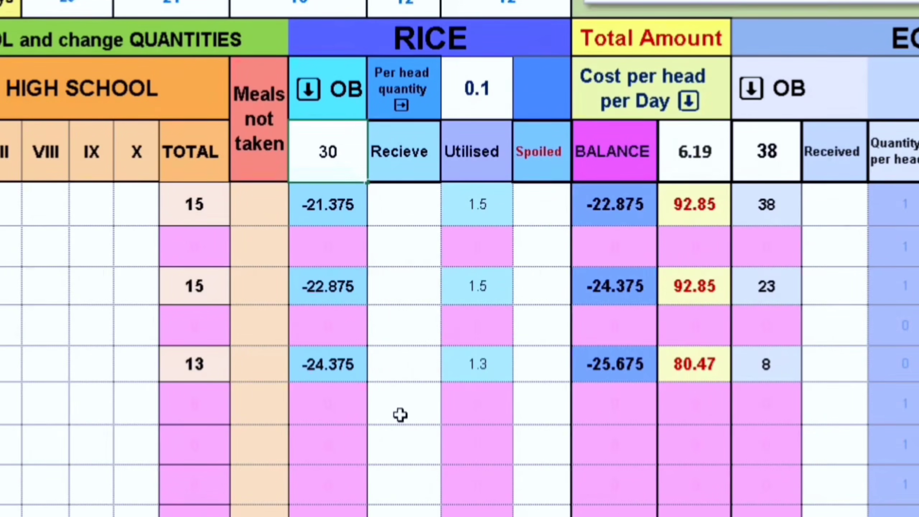
{"action": "left_click", "coordinate": [399, 434]}
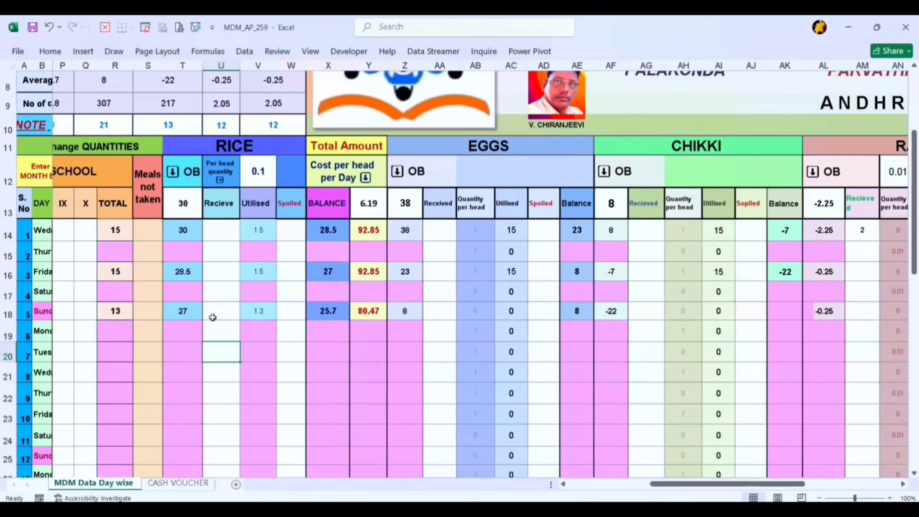
Enter "Two hundred sixty six" as the rounded-off total amount in words below the October rows
{"action": "scroll", "coordinate": [382, 376], "scroll_direction": "left", "scroll_amount": 1}
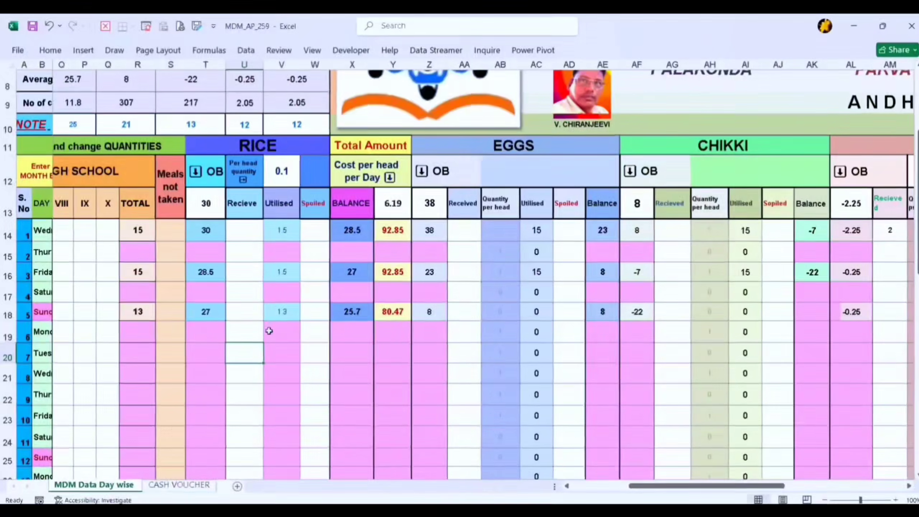
{"action": "scroll", "coordinate": [270, 331], "scroll_direction": "left", "scroll_amount": 4}
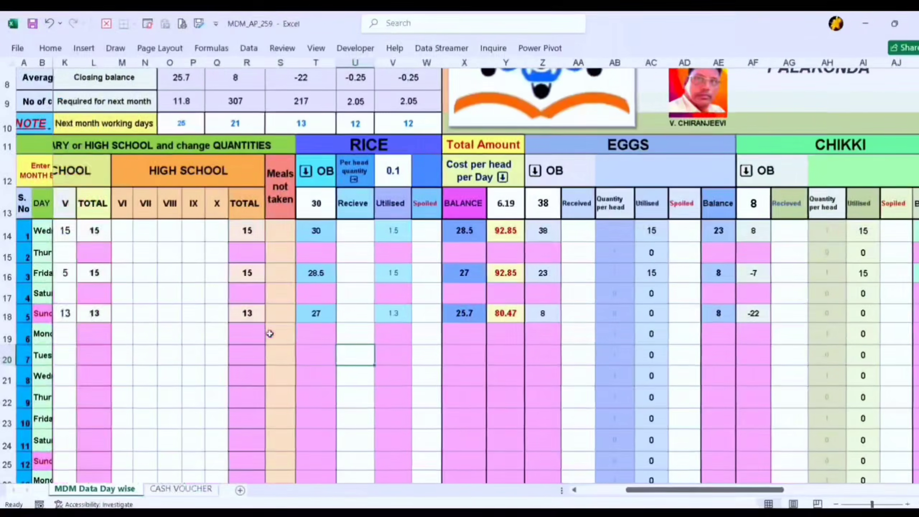
{"action": "scroll", "coordinate": [268, 383], "scroll_direction": "left", "scroll_amount": 3}
{"action": "scroll", "coordinate": [268, 382], "scroll_direction": "down", "scroll_amount": 4}
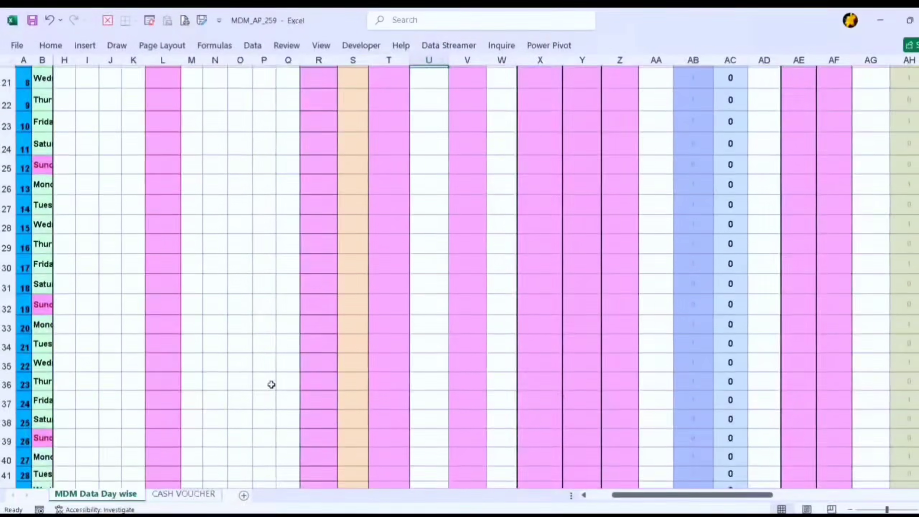
{"action": "scroll", "coordinate": [272, 385], "scroll_direction": "down", "scroll_amount": 6}
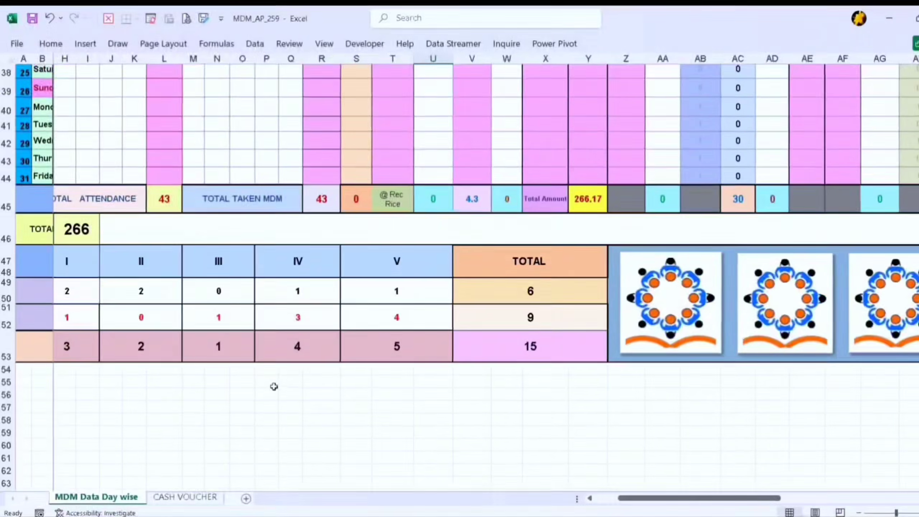
{"action": "scroll", "coordinate": [684, 212], "scroll_direction": "right", "scroll_amount": 3}
{"action": "scroll", "coordinate": [690, 211], "scroll_direction": "left", "scroll_amount": 3}
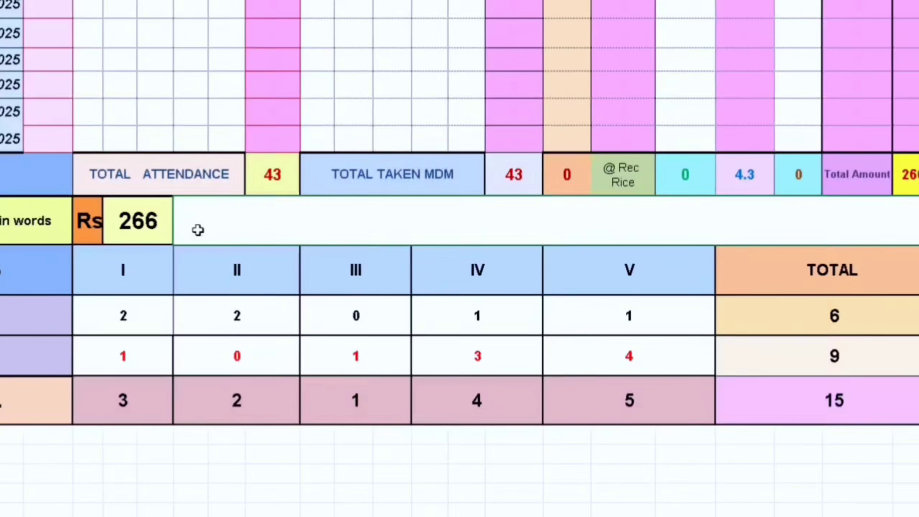
{"action": "type", "text": "T"}
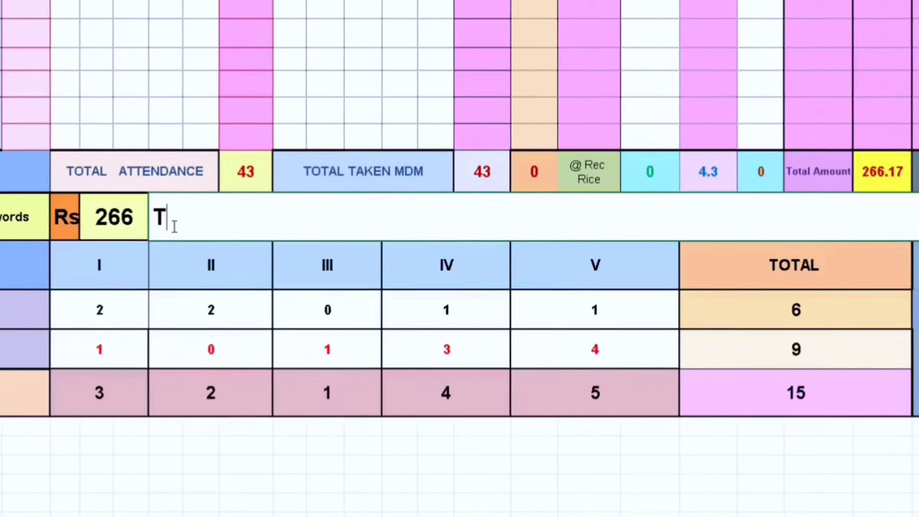
{"action": "type", "text": "wo hundred sixty six"}
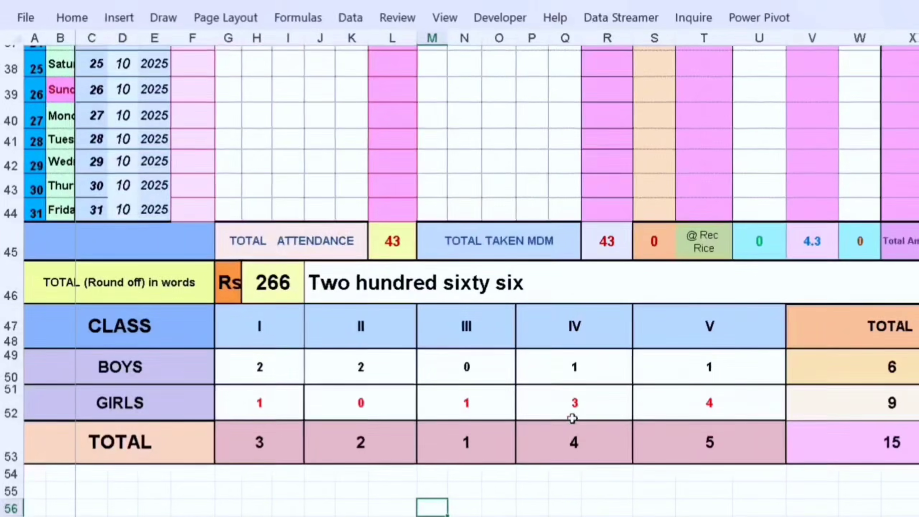
Check the boys and girls counts for classes I to V in the class strength table below the October rows
{"action": "left_click", "coordinate": [242, 369]}
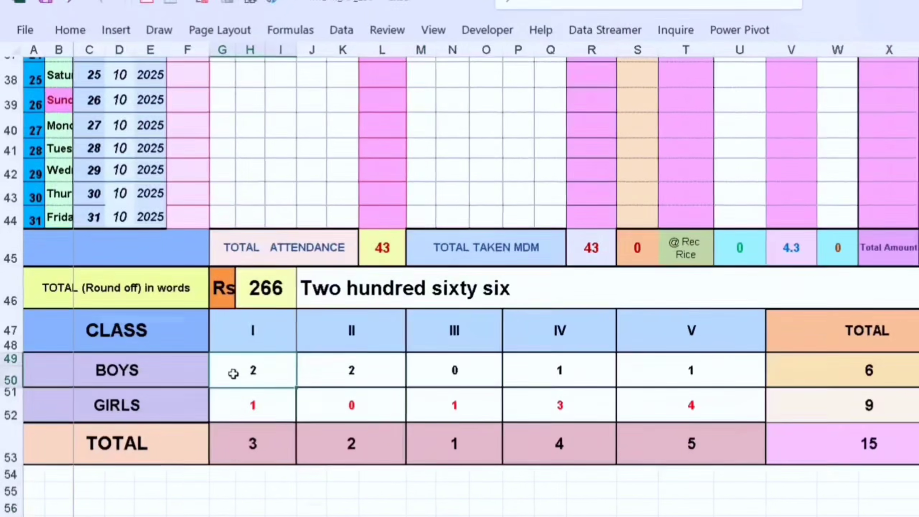
{"action": "left_click", "coordinate": [251, 404]}
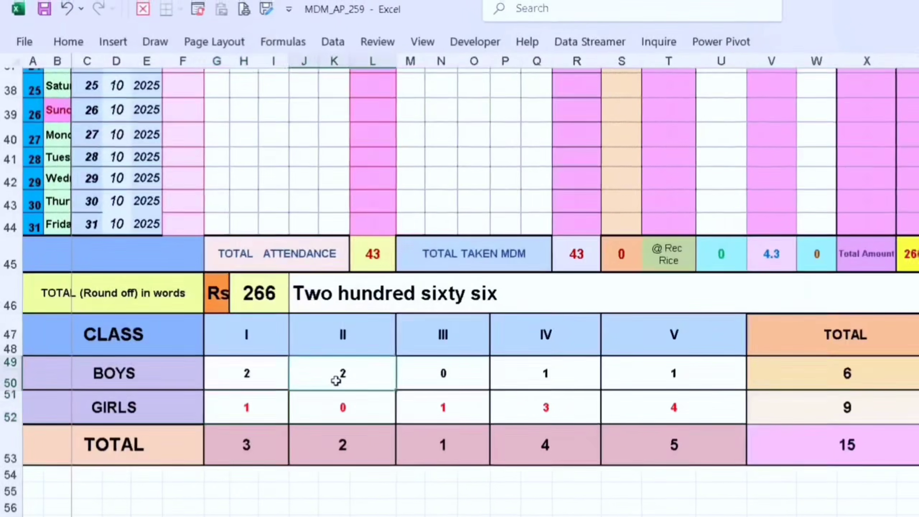
{"action": "left_click", "coordinate": [433, 378]}
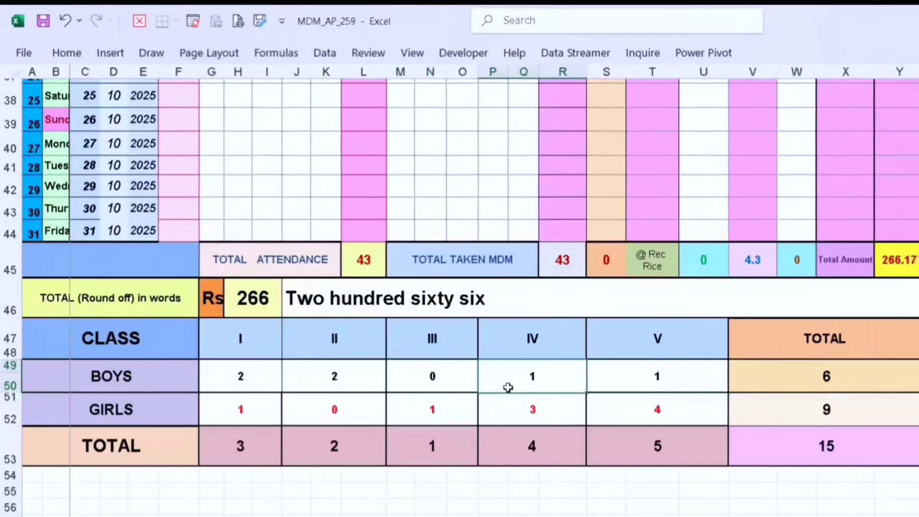
{"action": "left_click", "coordinate": [611, 384]}
{"action": "left_click", "coordinate": [518, 411]}
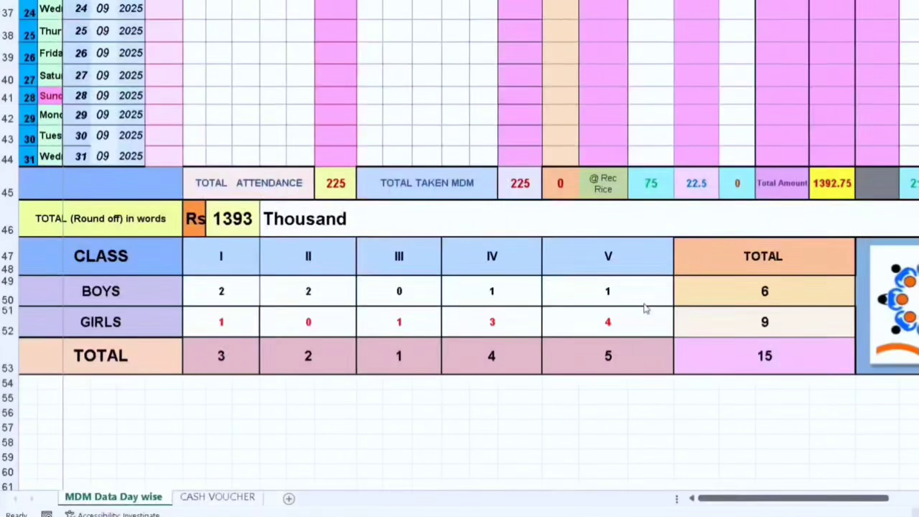
Change the class headings of the boys and girls table to VI, VII, VIII, IX and X
{"action": "scroll", "coordinate": [643, 304], "scroll_direction": "up", "scroll_amount": 2}
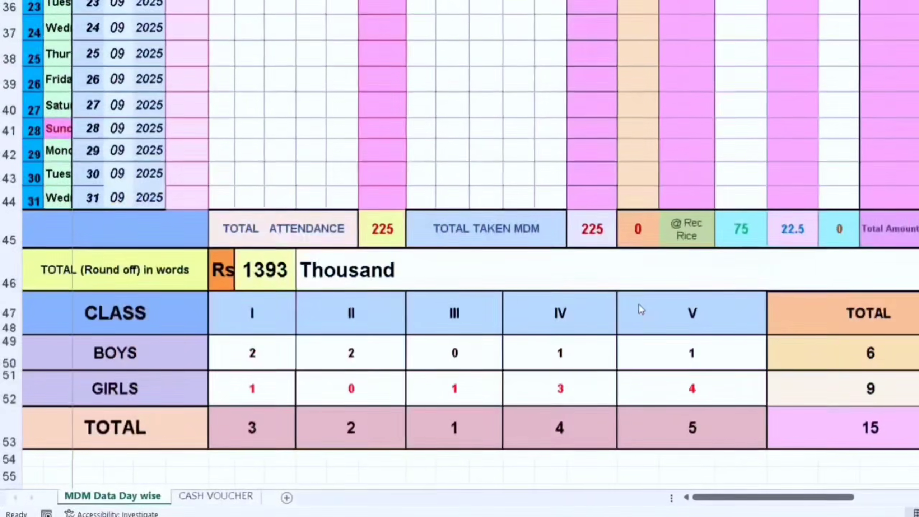
{"action": "scroll", "coordinate": [632, 306], "scroll_direction": "down", "scroll_amount": 1}
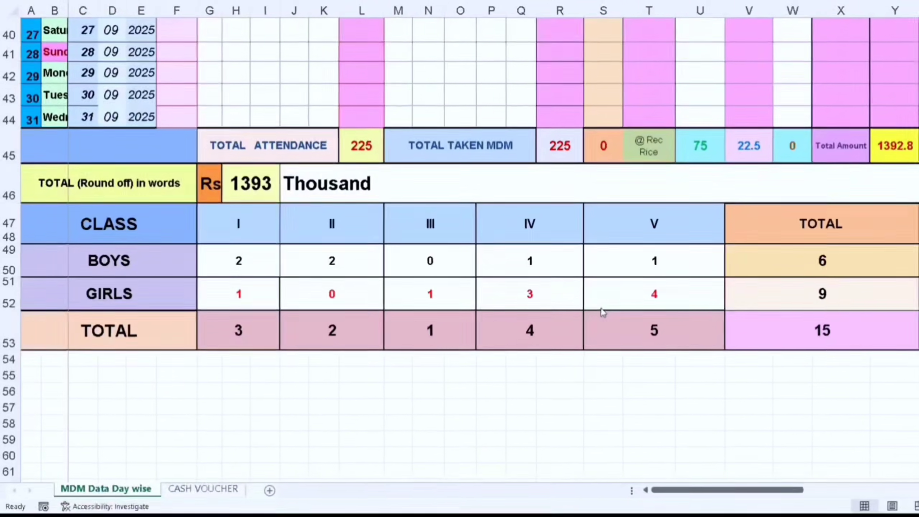
{"action": "scroll", "coordinate": [596, 309], "scroll_direction": "up", "scroll_amount": 2}
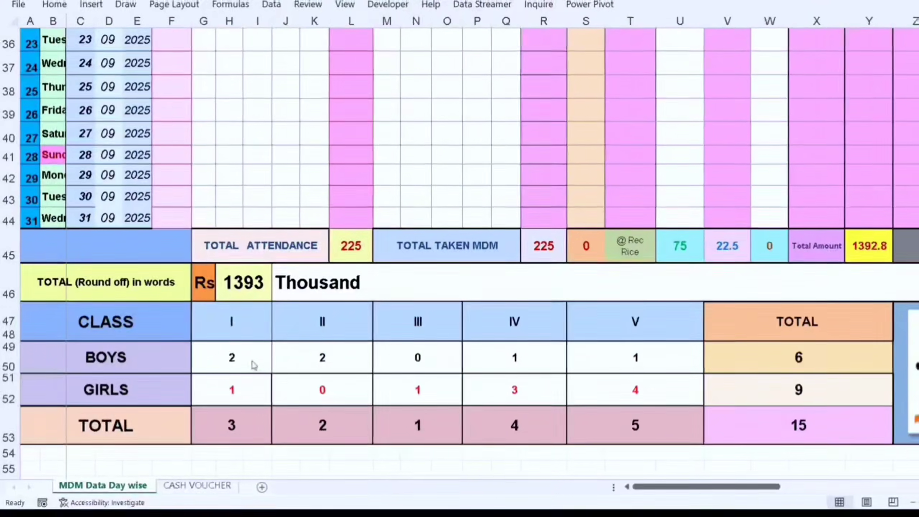
{"action": "left_click", "coordinate": [249, 322]}
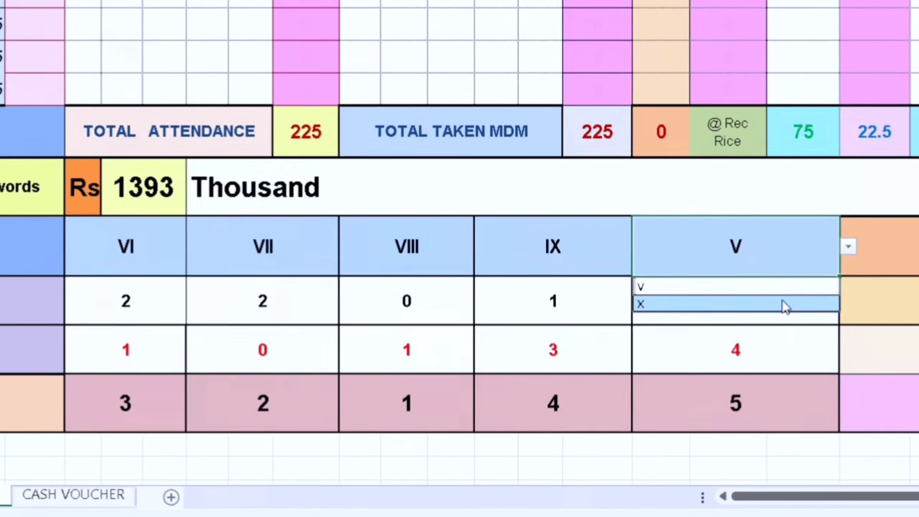
{"action": "left_click", "coordinate": [764, 283]}
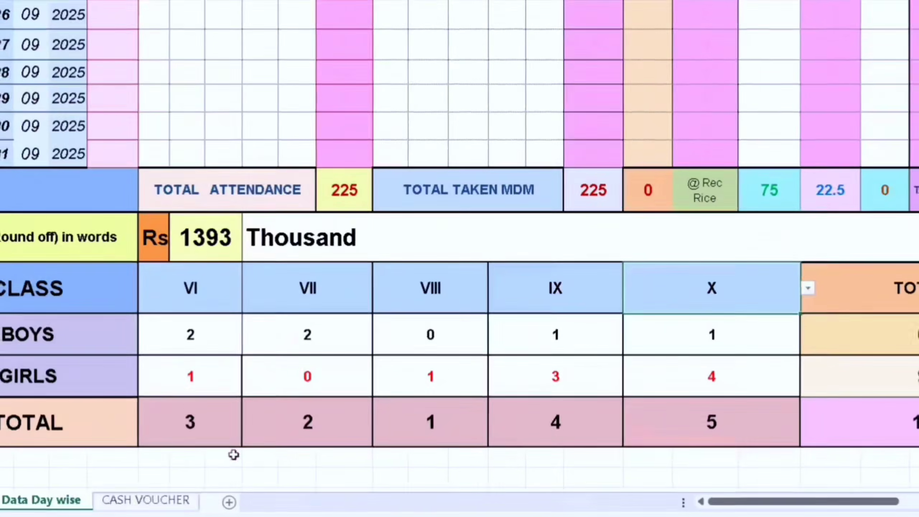
{"action": "left_click", "coordinate": [185, 504]}
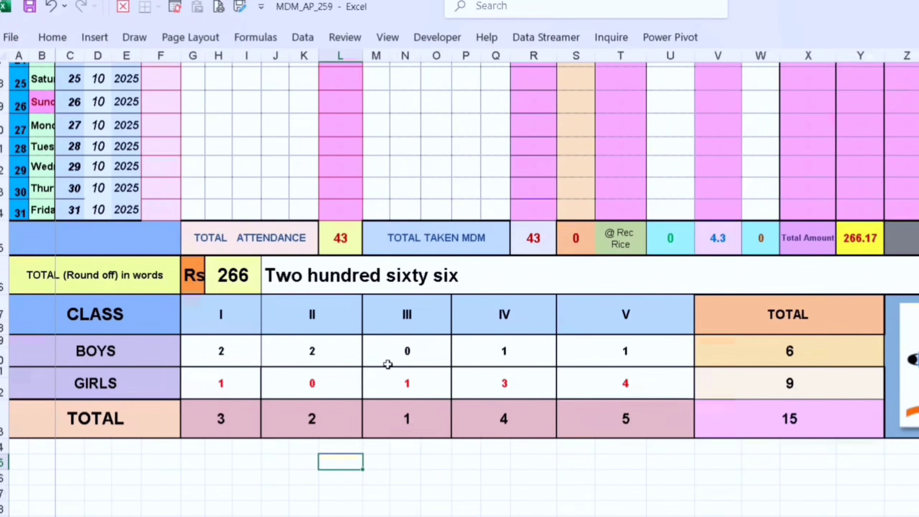
Review the October day-wise attendance rows, the totals below them and the program summary at the head of the sheet
{"action": "scroll", "coordinate": [436, 367], "scroll_direction": "up", "scroll_amount": 1}
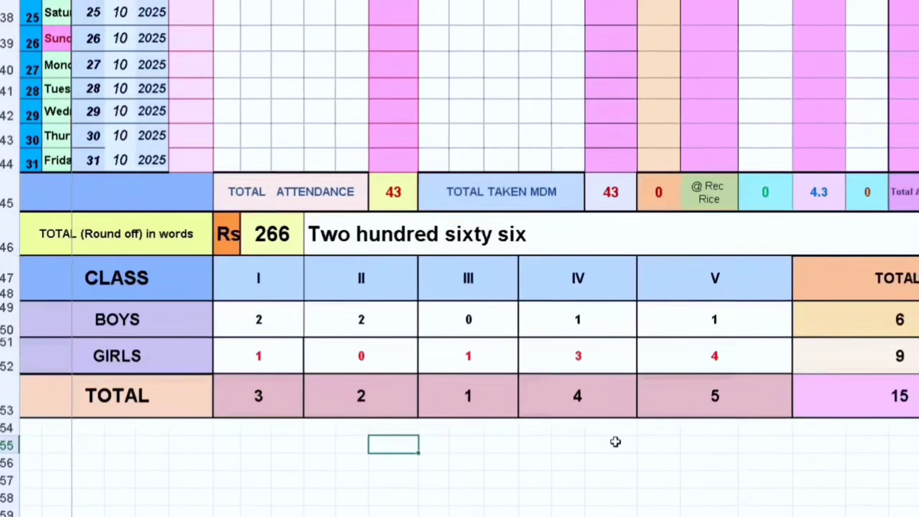
{"action": "scroll", "coordinate": [628, 439], "scroll_direction": "up", "scroll_amount": 3}
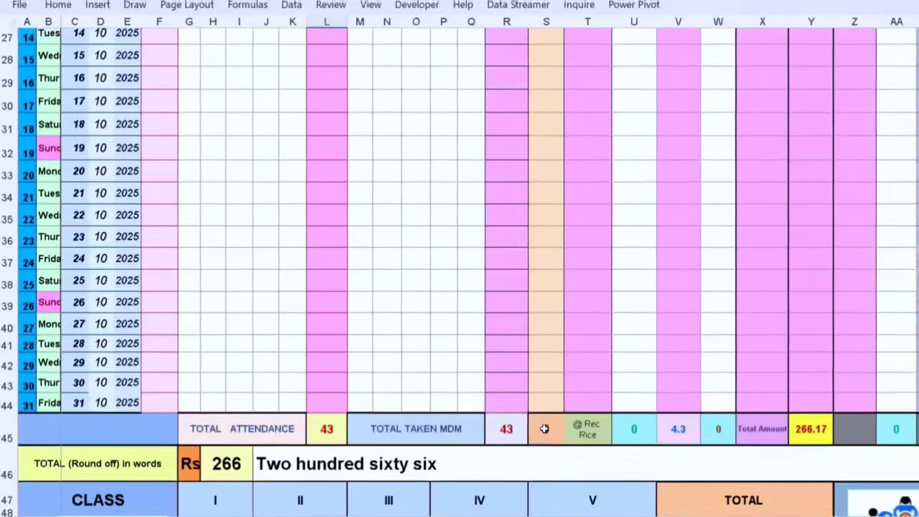
{"action": "scroll", "coordinate": [560, 424], "scroll_direction": "up", "scroll_amount": 3}
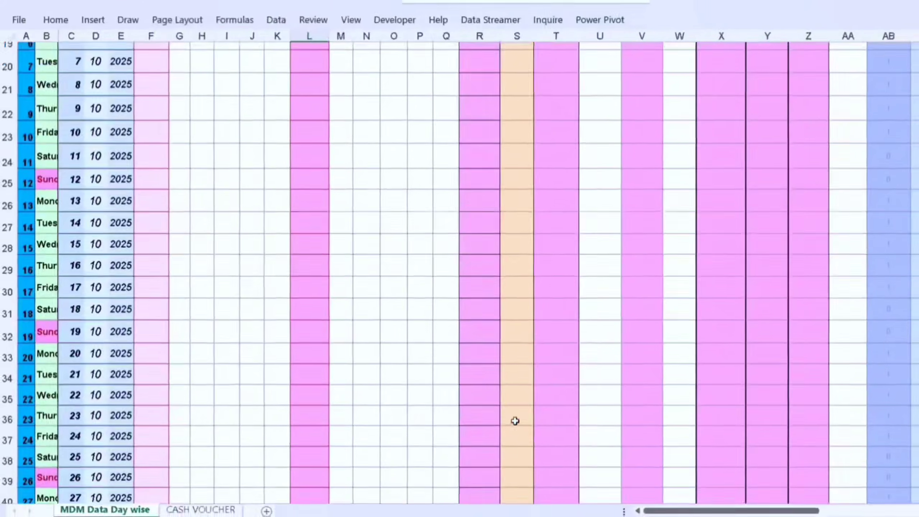
{"action": "scroll", "coordinate": [561, 420], "scroll_direction": "down", "scroll_amount": 2}
{"action": "scroll", "coordinate": [502, 417], "scroll_direction": "down", "scroll_amount": 1}
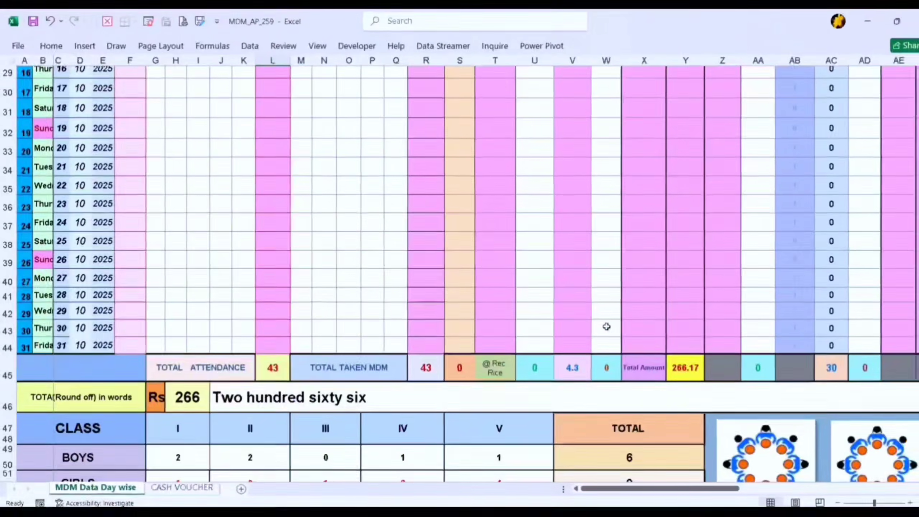
{"action": "scroll", "coordinate": [607, 328], "scroll_direction": "up", "scroll_amount": 5}
{"action": "scroll", "coordinate": [309, 361], "scroll_direction": "down", "scroll_amount": 4}
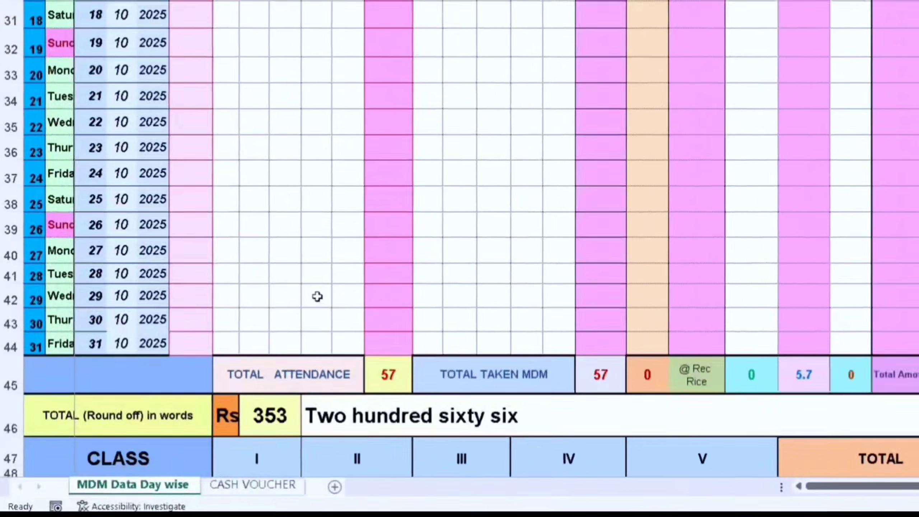
{"action": "scroll", "coordinate": [315, 298], "scroll_direction": "up", "scroll_amount": 1}
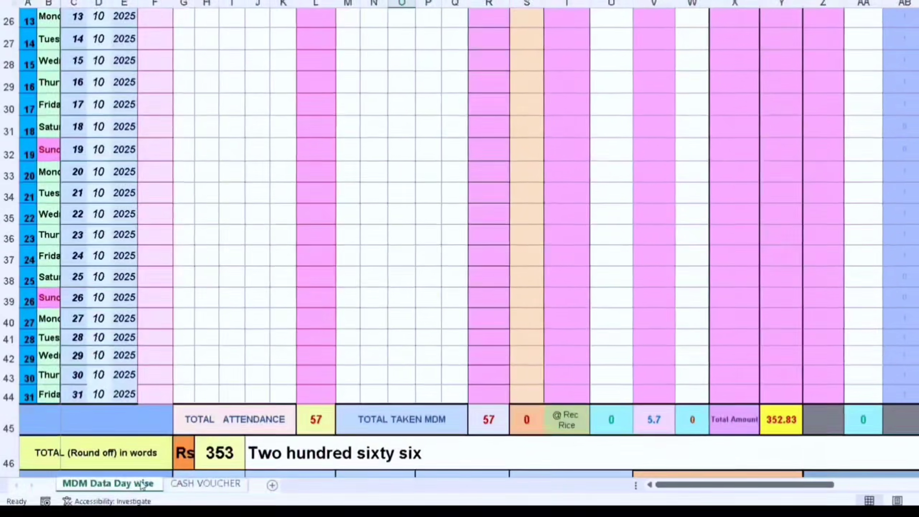
{"action": "scroll", "coordinate": [324, 274], "scroll_direction": "up", "scroll_amount": 9}
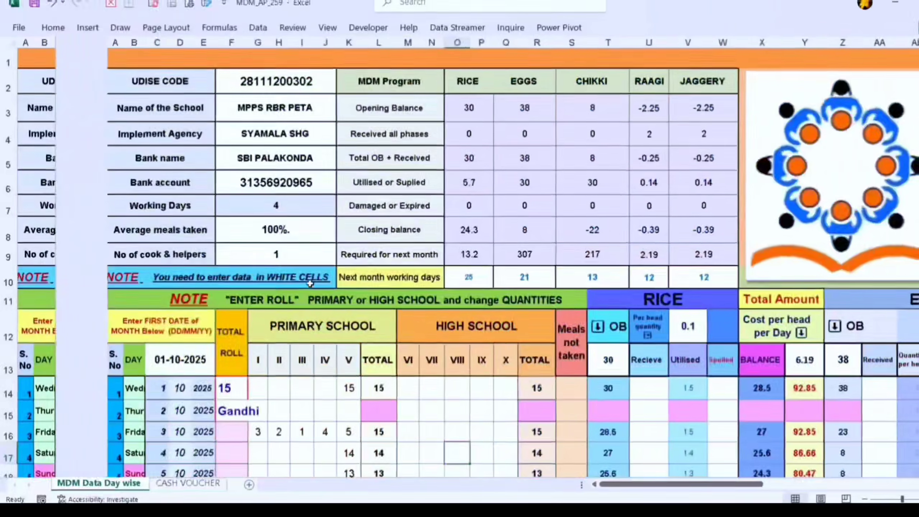
{"action": "scroll", "coordinate": [256, 280], "scroll_direction": "down", "scroll_amount": 2}
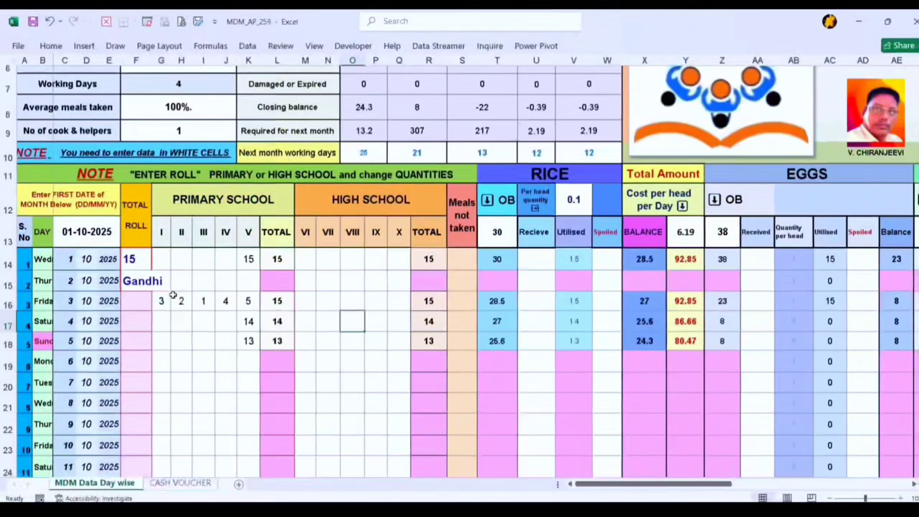
{"action": "scroll", "coordinate": [171, 297], "scroll_direction": "up", "scroll_amount": 2}
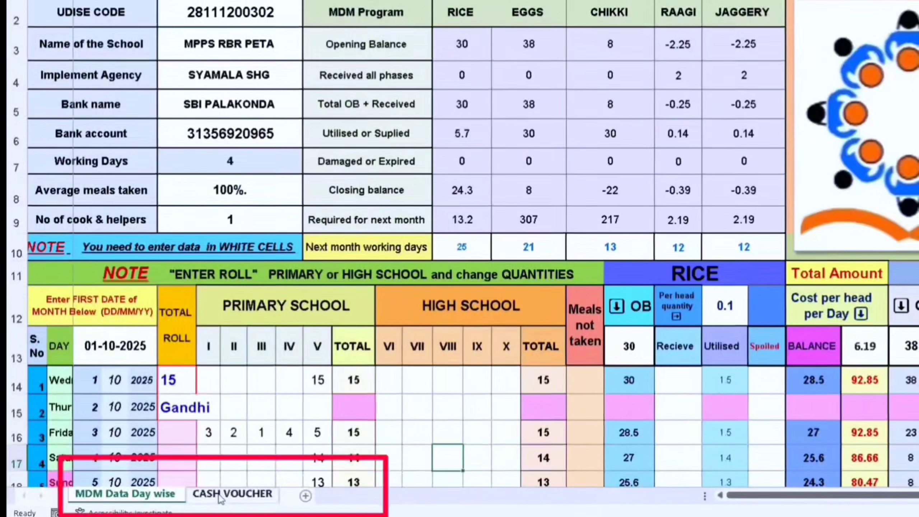
Open the CASH VOUCHER sheet and review its school details, program balances and first October entries
{"action": "left_click", "coordinate": [228, 495]}
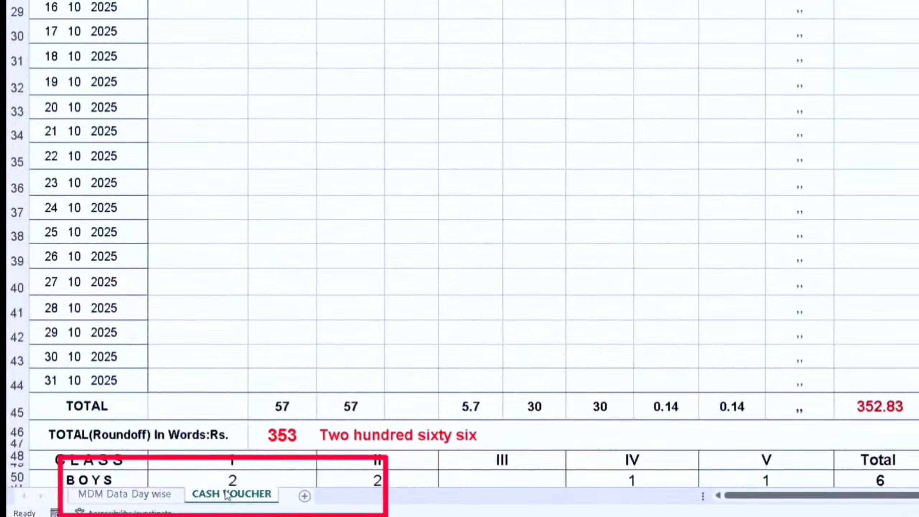
{"action": "scroll", "coordinate": [341, 275], "scroll_direction": "up", "scroll_amount": 9}
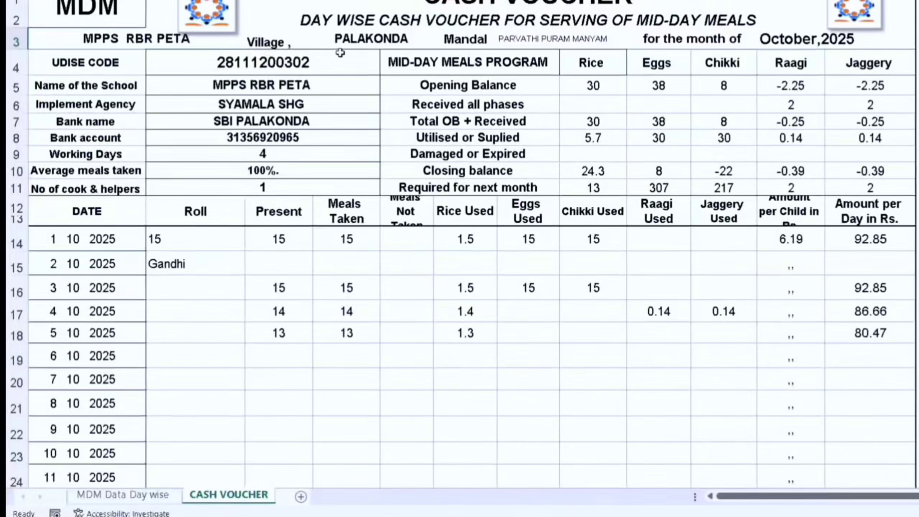
{"action": "scroll", "coordinate": [340, 54], "scroll_direction": "down", "scroll_amount": 2}
{"action": "scroll", "coordinate": [340, 53], "scroll_direction": "up", "scroll_amount": 3}
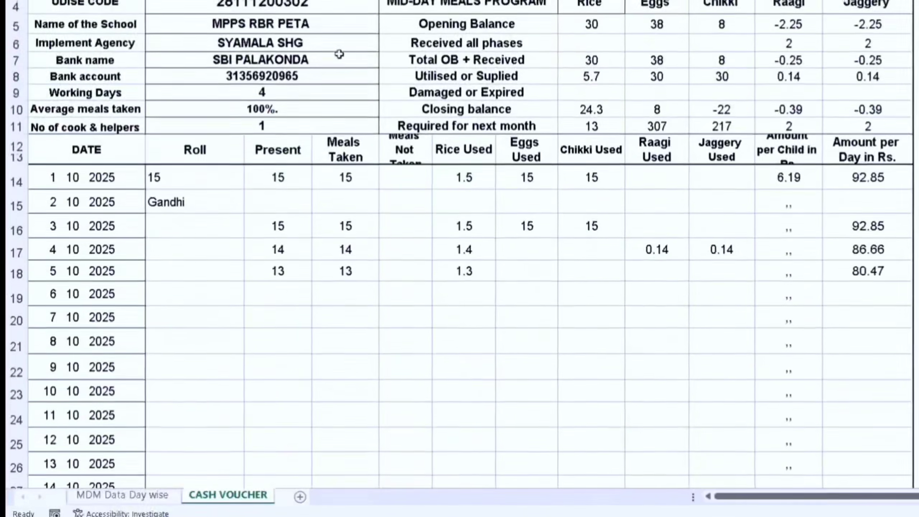
{"action": "scroll", "coordinate": [338, 53], "scroll_direction": "down", "scroll_amount": 1}
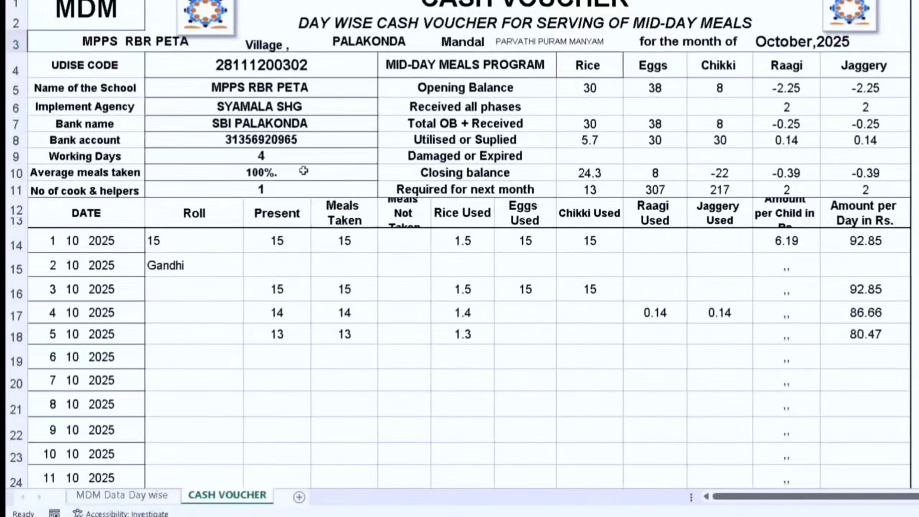
Try to edit the "Required for next month" label cell on the cash voucher
{"action": "left_click", "coordinate": [390, 189]}
{"action": "double_click", "coordinate": [391, 190]}
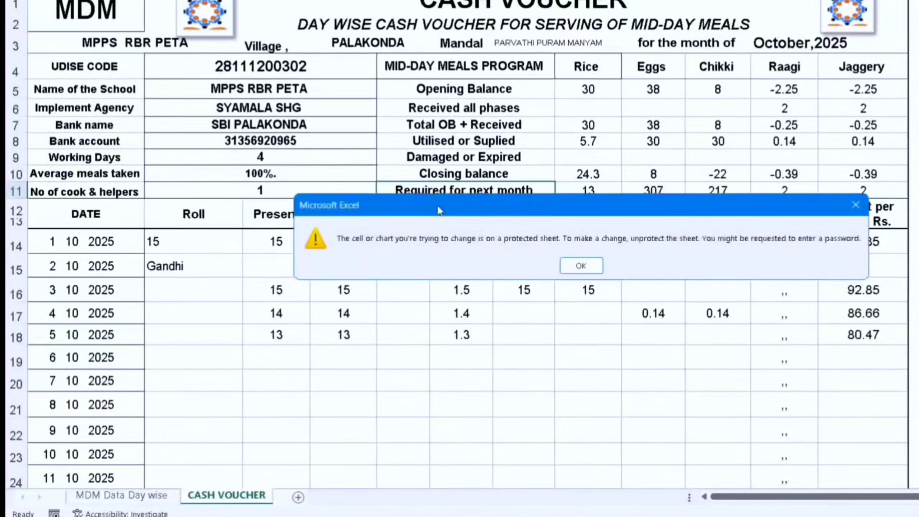
{"action": "left_click", "coordinate": [580, 267]}
Examine the voucher's monthly totals, amount in words, class strength table and signature area
{"action": "scroll", "coordinate": [342, 318], "scroll_direction": "down", "scroll_amount": 12}
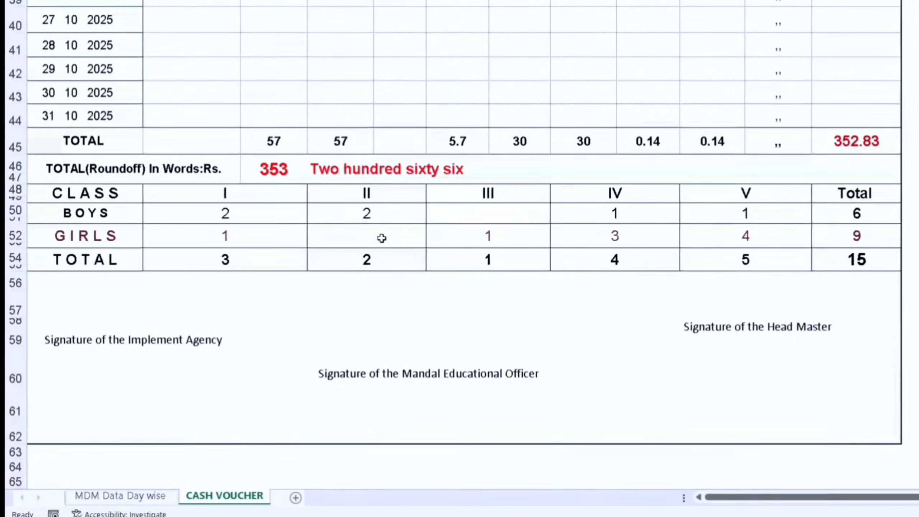
{"action": "left_click", "coordinate": [367, 239]}
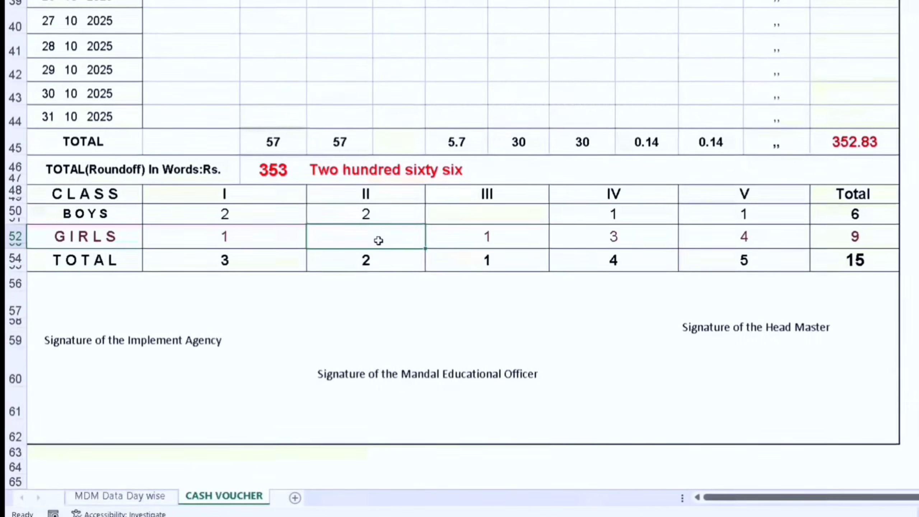
{"action": "left_click_drag", "start_coordinate": [374, 303], "coordinate": [324, 273]}
{"action": "left_click_drag", "start_coordinate": [278, 301], "coordinate": [360, 161]}
{"action": "left_click", "coordinate": [359, 82]}
{"action": "scroll", "coordinate": [360, 85], "scroll_direction": "up", "scroll_amount": 1}
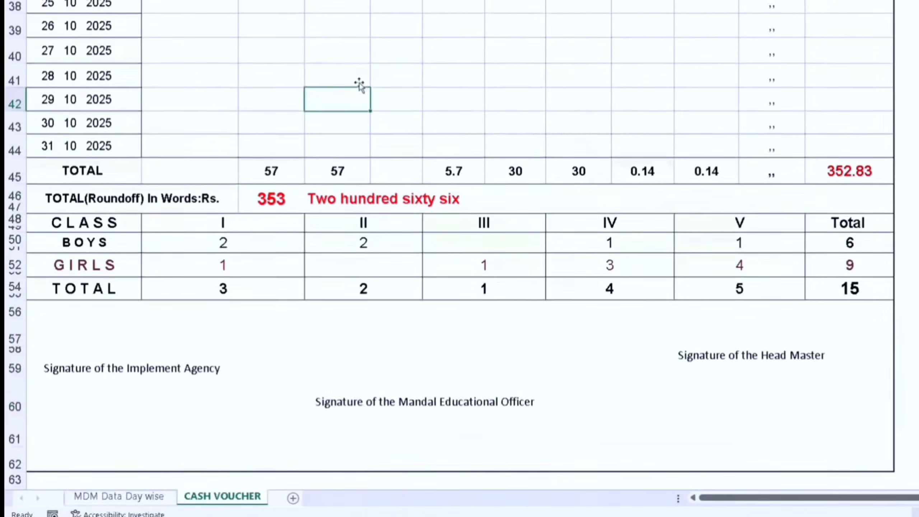
Review the whole October cash voucher, from the heading and daily entries down to the signature lines
{"action": "scroll", "coordinate": [359, 84], "scroll_direction": "up", "scroll_amount": 12}
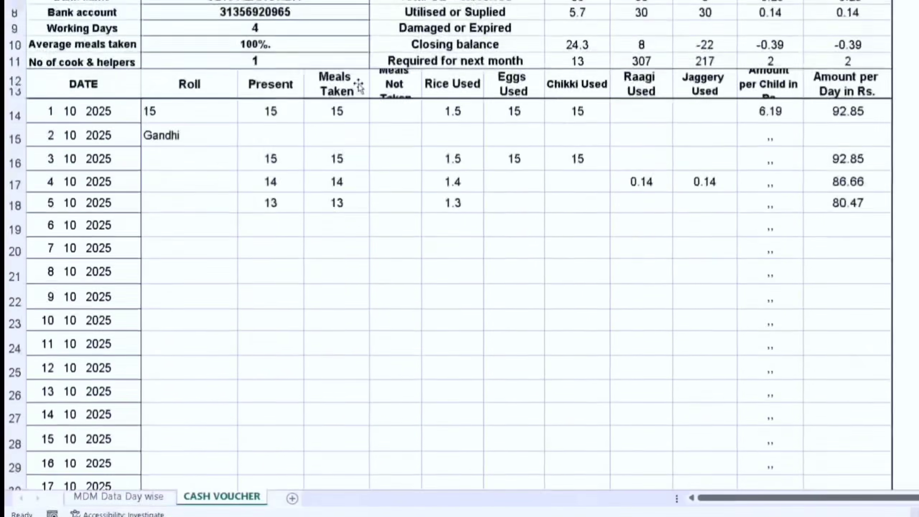
{"action": "scroll", "coordinate": [359, 86], "scroll_direction": "up", "scroll_amount": 1}
{"action": "scroll", "coordinate": [358, 86], "scroll_direction": "down", "scroll_amount": 5}
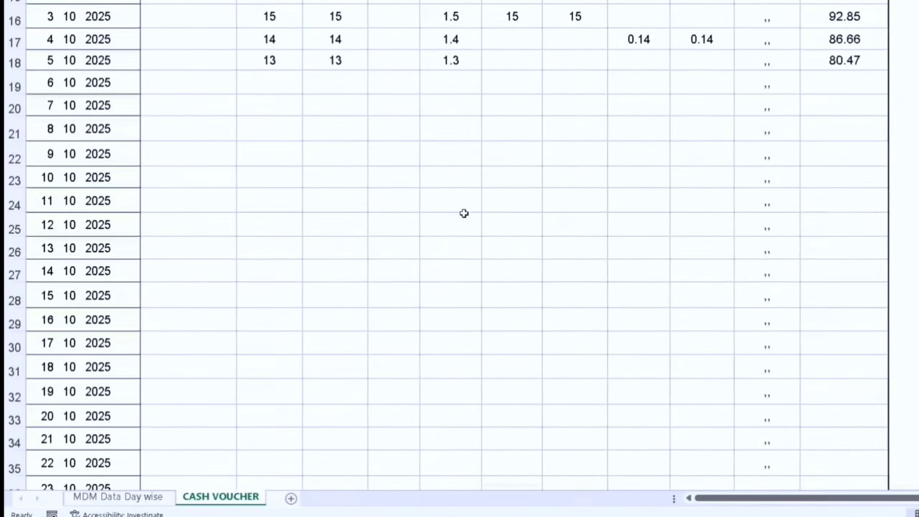
{"action": "scroll", "coordinate": [451, 188], "scroll_direction": "up", "scroll_amount": 4}
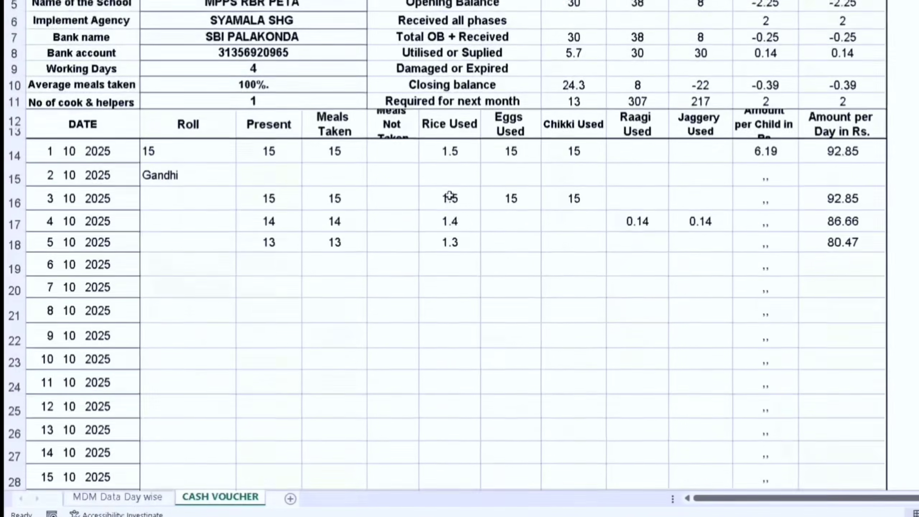
{"action": "scroll", "coordinate": [450, 231], "scroll_direction": "up", "scroll_amount": 1}
{"action": "scroll", "coordinate": [450, 231], "scroll_direction": "down", "scroll_amount": 3}
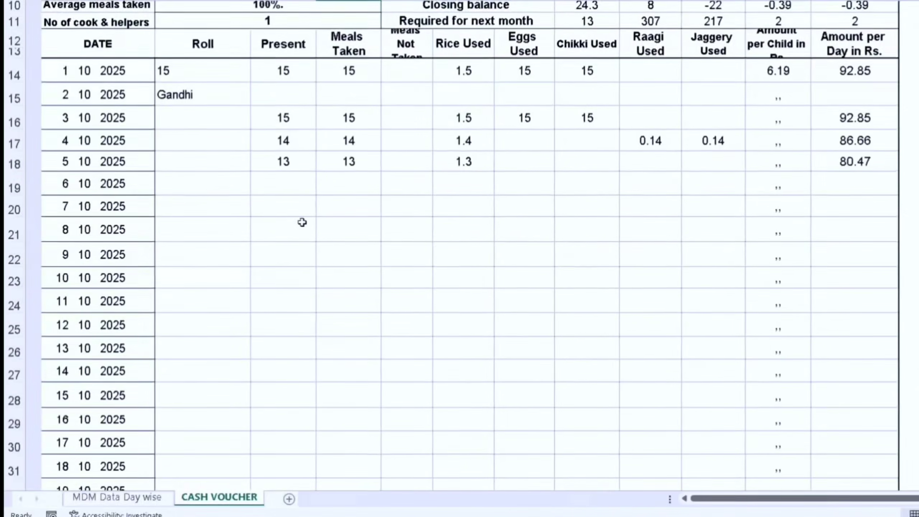
{"action": "scroll", "coordinate": [302, 210], "scroll_direction": "down", "scroll_amount": 10}
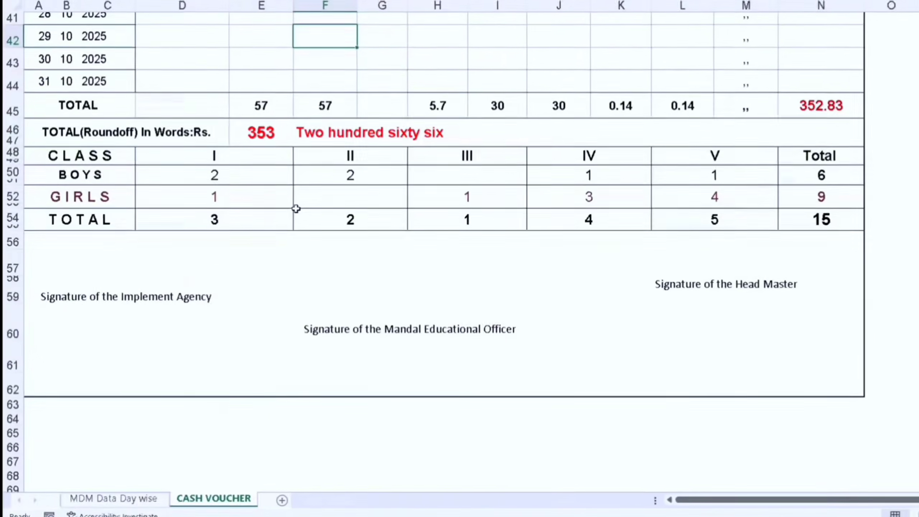
{"action": "scroll", "coordinate": [288, 218], "scroll_direction": "up", "scroll_amount": 13}
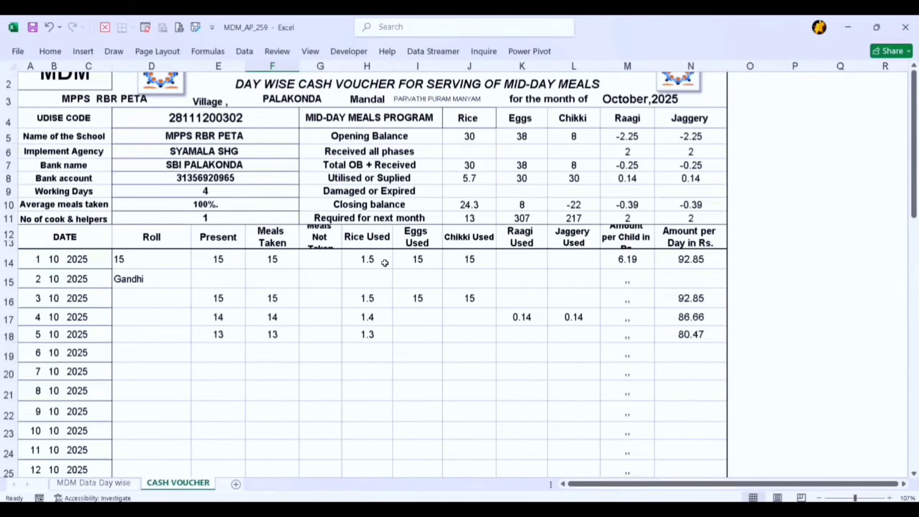
{"action": "scroll", "coordinate": [384, 263], "scroll_direction": "down", "scroll_amount": 10}
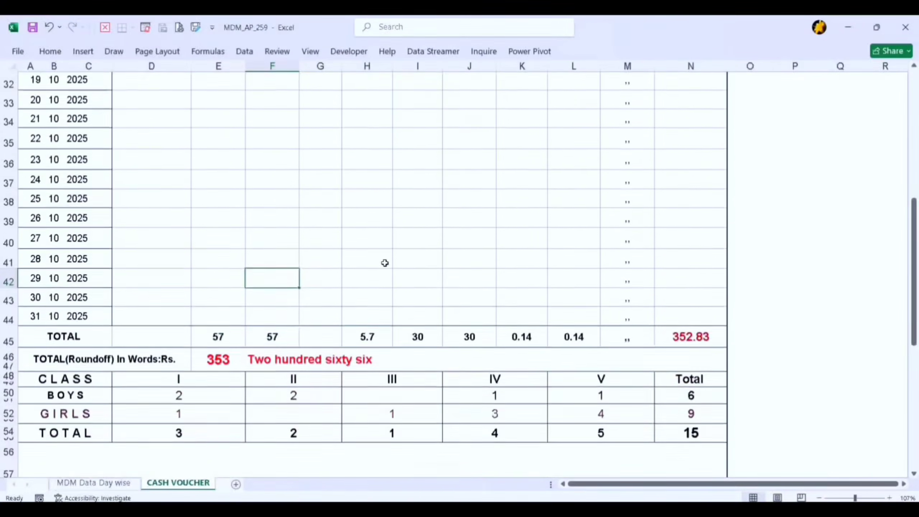
{"action": "scroll", "coordinate": [385, 263], "scroll_direction": "down", "scroll_amount": 3}
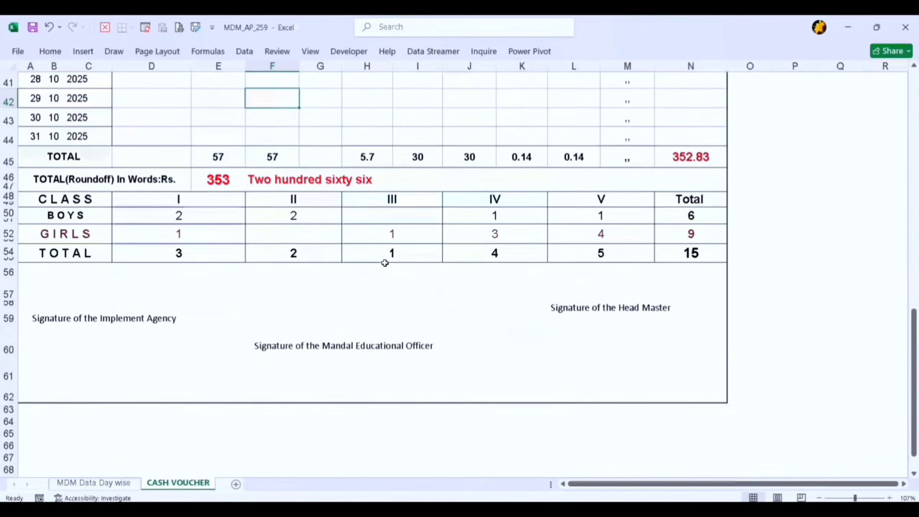
Check the cash voucher's heading, program balances and first October entries again
{"action": "scroll", "coordinate": [385, 263], "scroll_direction": "up", "scroll_amount": 13}
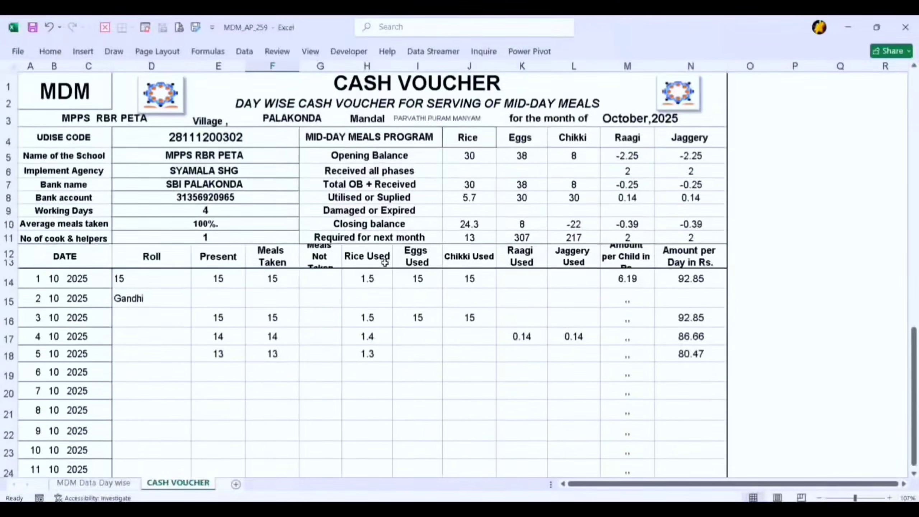
{"action": "scroll", "coordinate": [390, 346], "scroll_direction": "up", "scroll_amount": 2}
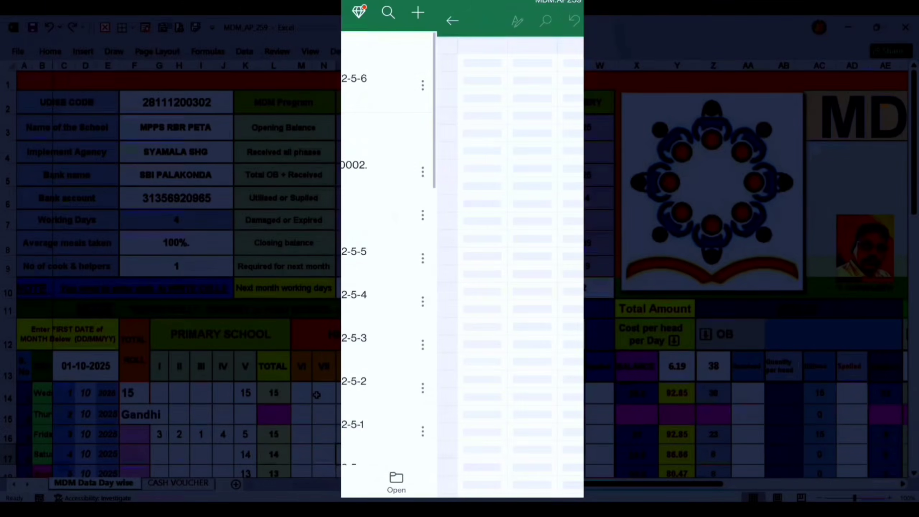
Switch to the MDM.AP259 workbook in the Excel mobile app and look over its day-wise sheet from the school details to the rice columns
{"action": "scroll", "coordinate": [462, 257], "scroll_direction": "up", "scroll_amount": 2}
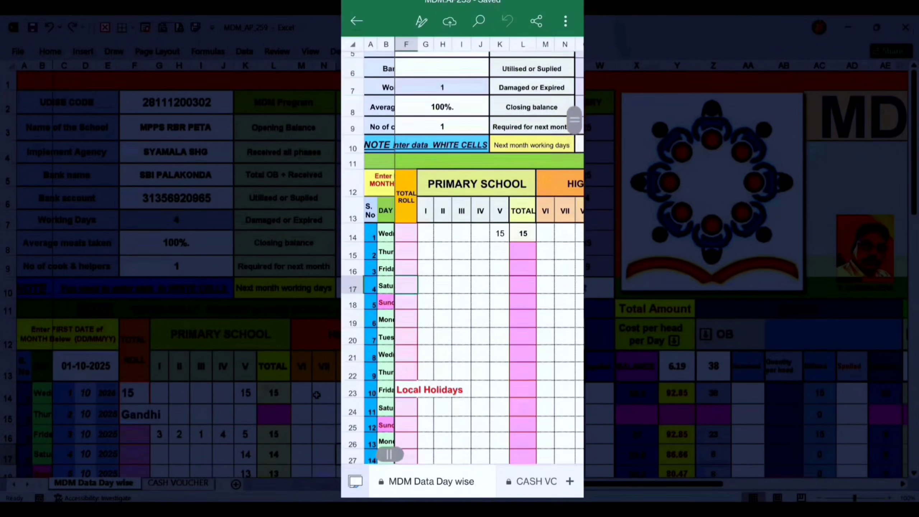
{"action": "scroll", "coordinate": [462, 257], "scroll_direction": "up", "scroll_amount": 3}
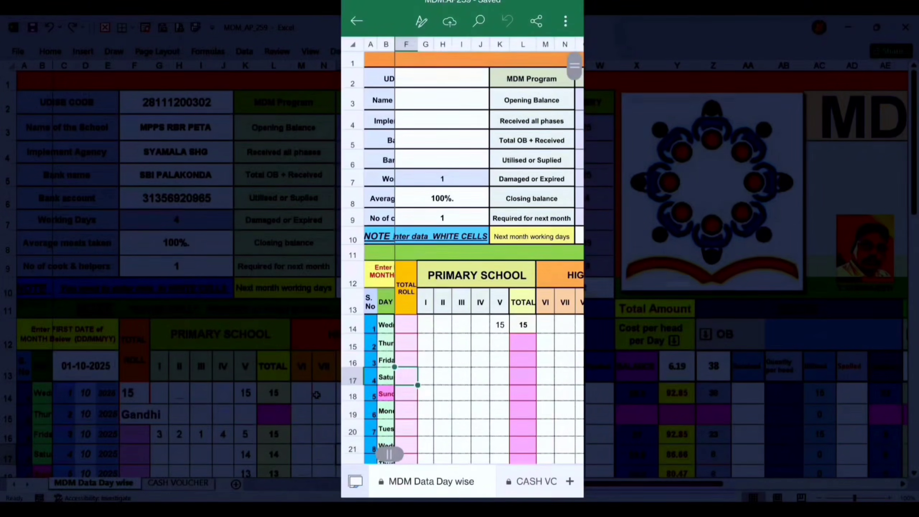
{"action": "scroll", "coordinate": [462, 257], "scroll_direction": "down", "scroll_amount": 3}
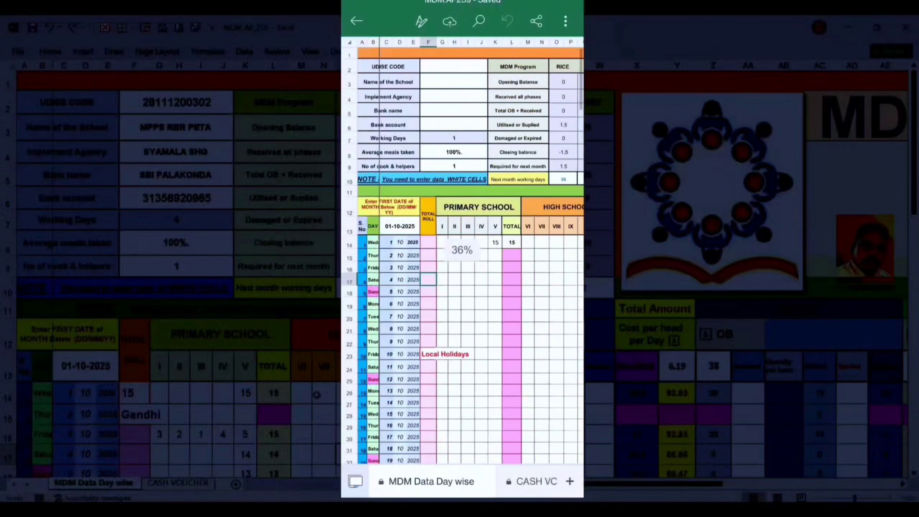
{"action": "scroll", "coordinate": [462, 258], "scroll_direction": "right", "scroll_amount": 5}
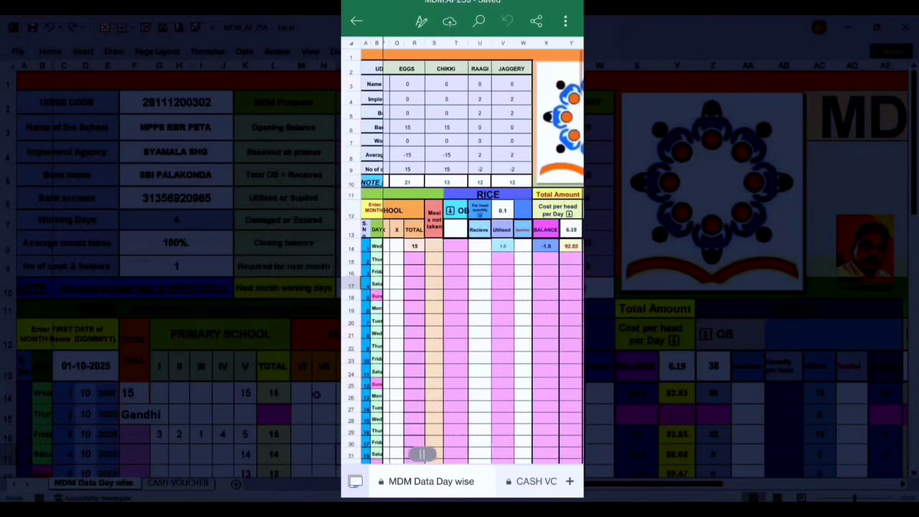
{"action": "scroll", "coordinate": [462, 258], "scroll_direction": "left", "scroll_amount": 5}
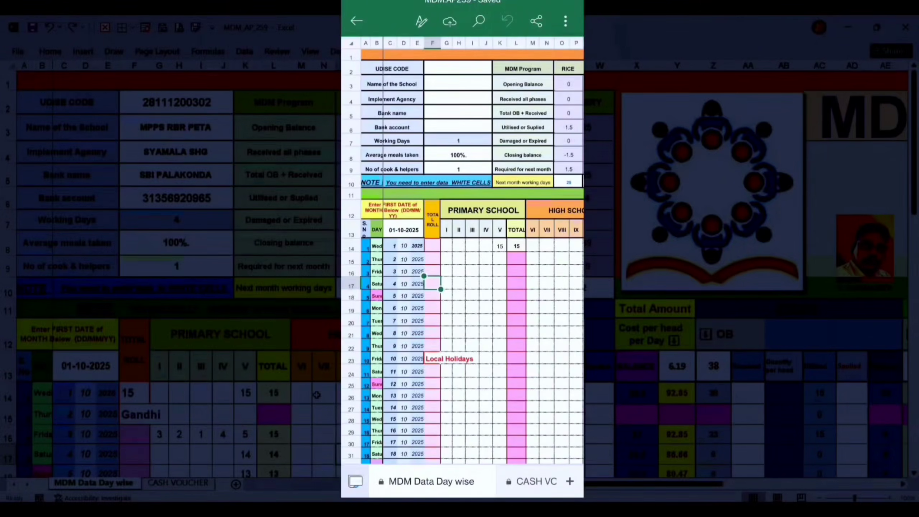
{"action": "scroll", "coordinate": [462, 250], "scroll_direction": "up", "scroll_amount": 5}
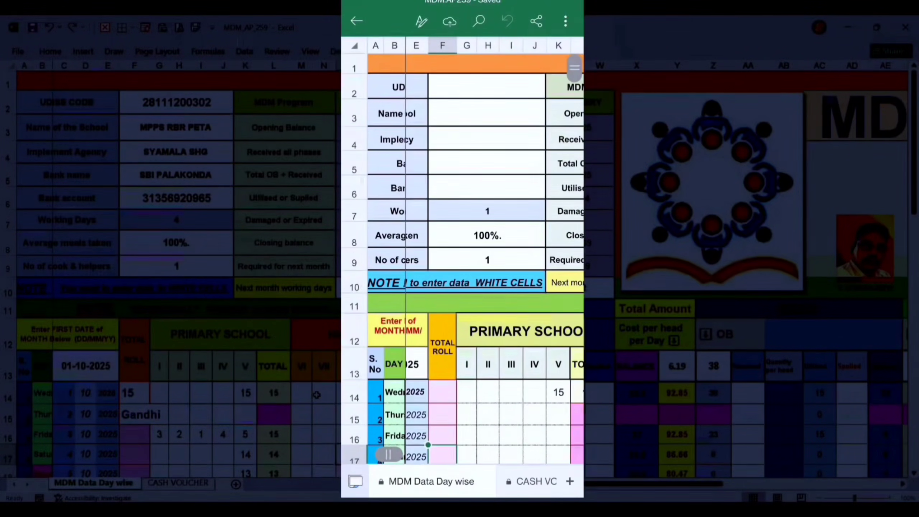
Go through the blank white header cells for UDISE code, school name, implement agency, bank name and bank account
{"action": "left_click", "coordinate": [487, 86]}
{"action": "left_click", "coordinate": [488, 113]}
{"action": "left_click", "coordinate": [487, 139]}
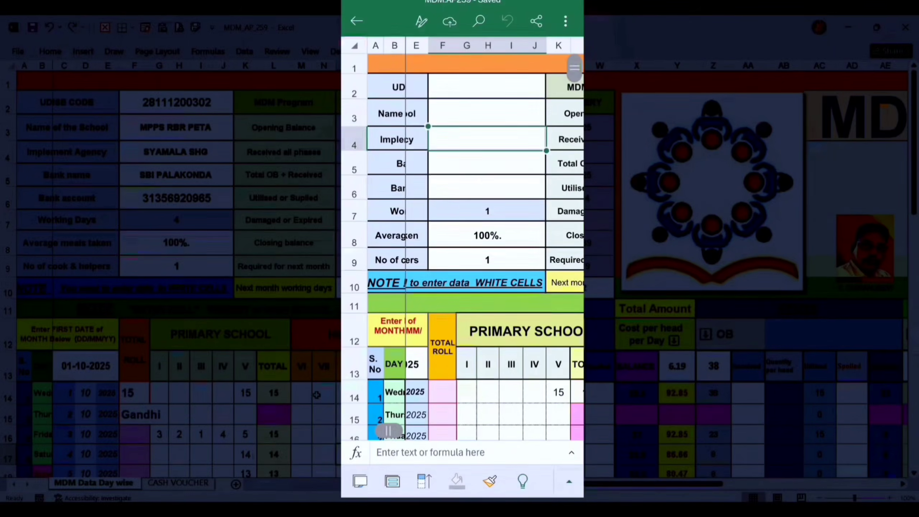
{"action": "left_click", "coordinate": [487, 163]}
{"action": "left_click", "coordinate": [487, 188]}
{"action": "left_click", "coordinate": [487, 113]}
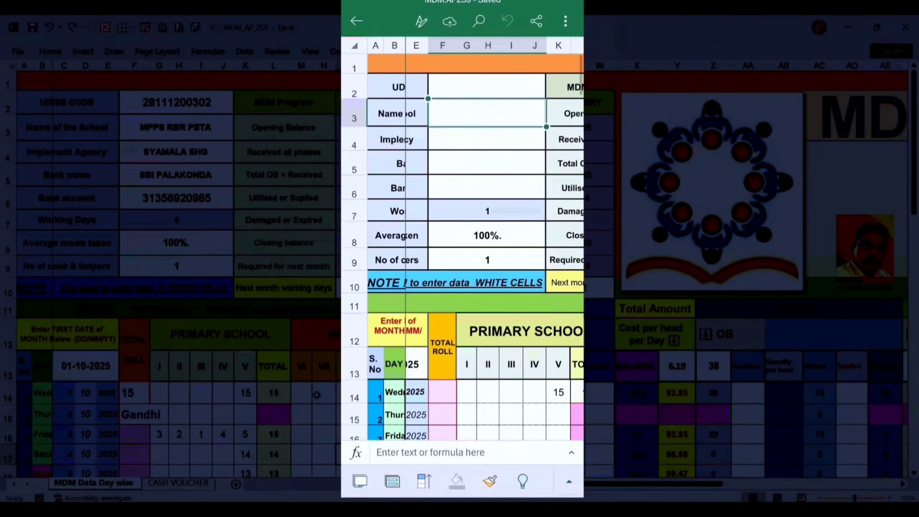
{"action": "scroll", "coordinate": [475, 247], "scroll_direction": "up", "scroll_amount": 1}
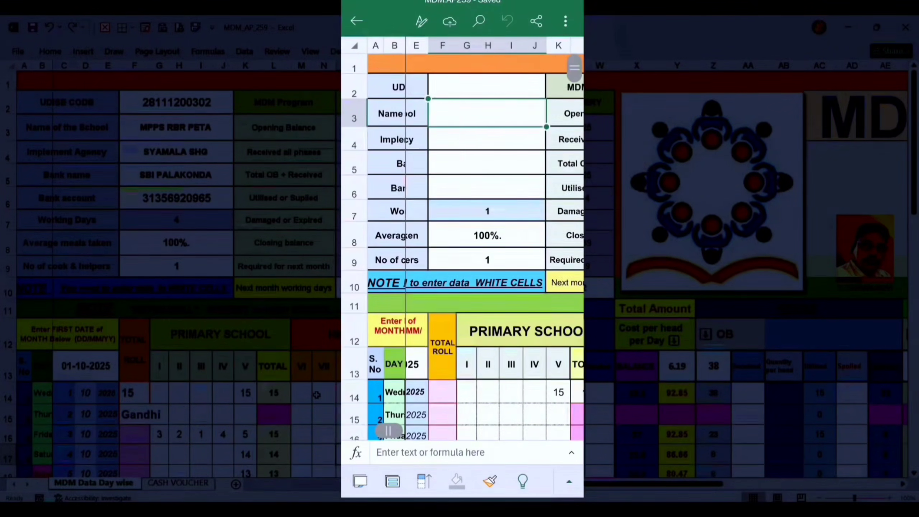
{"action": "scroll", "coordinate": [495, 247], "scroll_direction": "left", "scroll_amount": 1}
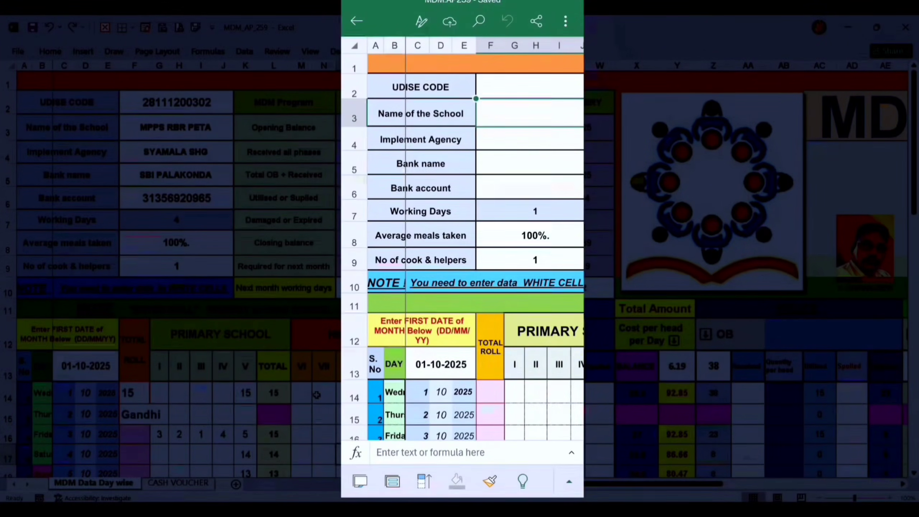
Examine the October date rows down to the attendance total, rounded amount in words and class-wise boys and girls table
{"action": "scroll", "coordinate": [463, 246], "scroll_direction": "down", "scroll_amount": 3}
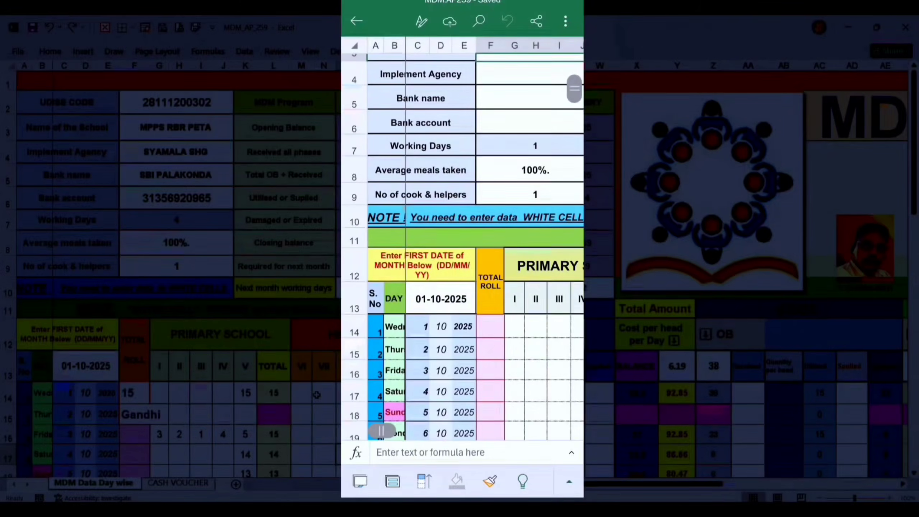
{"action": "scroll", "coordinate": [463, 247], "scroll_direction": "right", "scroll_amount": 2}
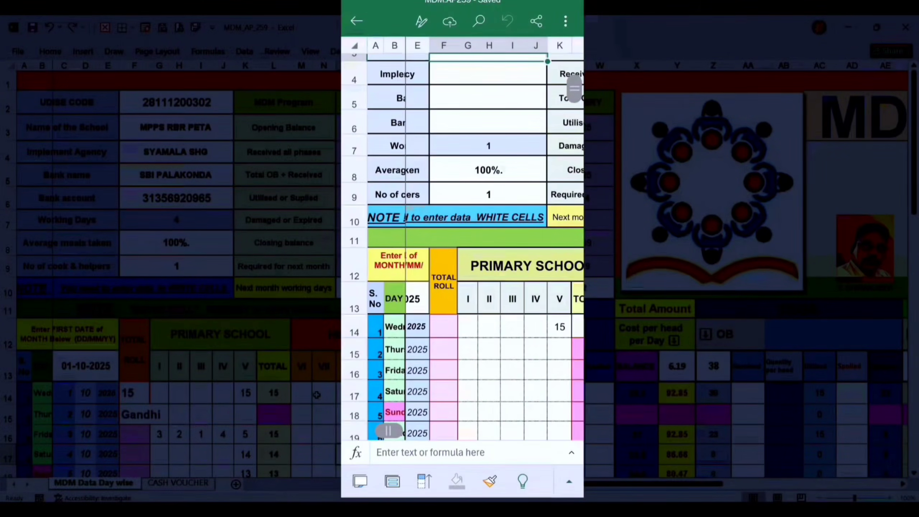
{"action": "scroll", "coordinate": [463, 246], "scroll_direction": "left", "scroll_amount": 2}
{"action": "scroll", "coordinate": [464, 246], "scroll_direction": "up", "scroll_amount": 1}
{"action": "scroll", "coordinate": [463, 246], "scroll_direction": "right", "scroll_amount": 2}
{"action": "scroll", "coordinate": [464, 246], "scroll_direction": "down", "scroll_amount": 1}
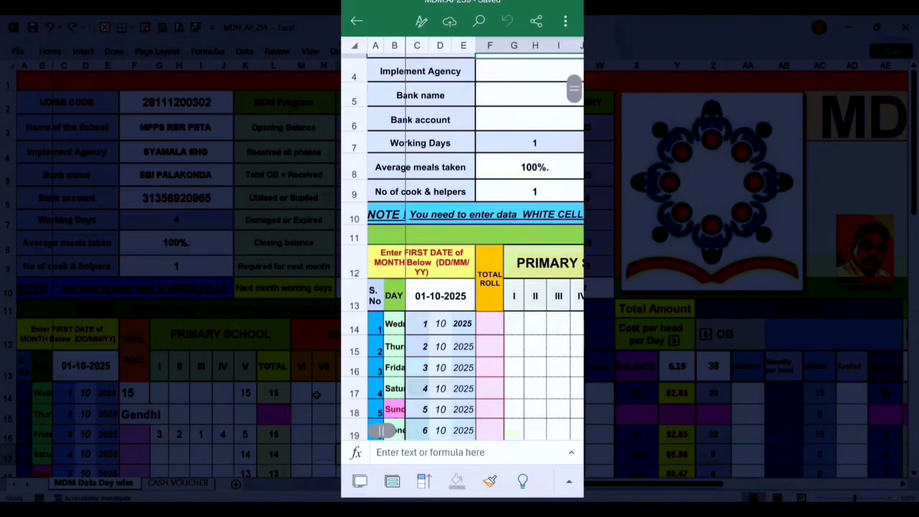
{"action": "scroll", "coordinate": [463, 247], "scroll_direction": "down", "scroll_amount": 10}
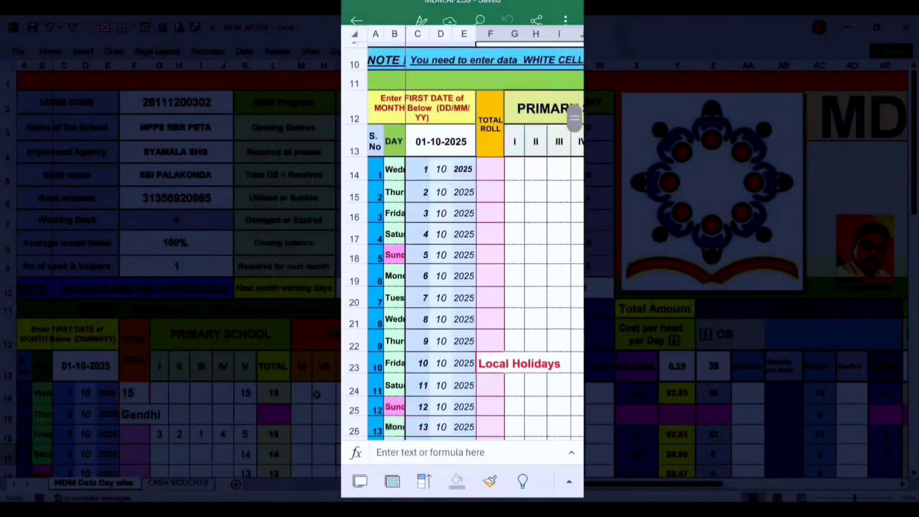
{"action": "scroll", "coordinate": [463, 246], "scroll_direction": "down", "scroll_amount": 5}
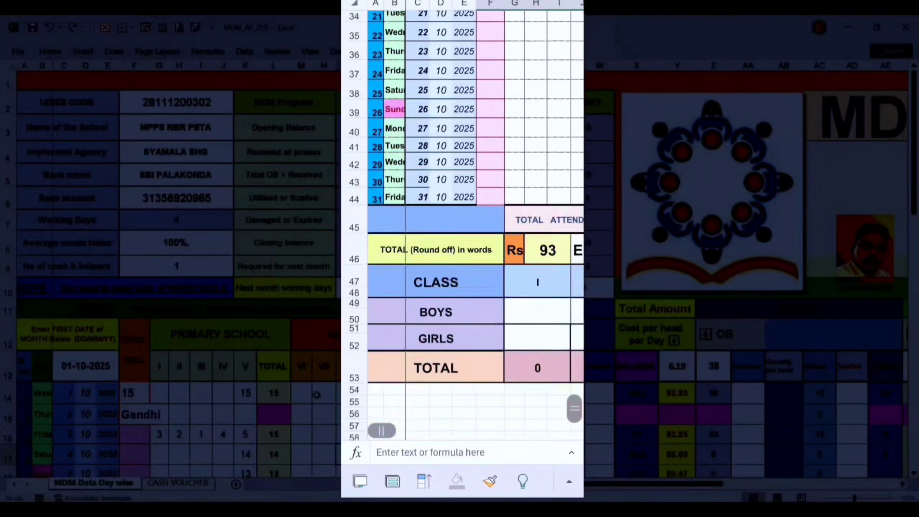
{"action": "scroll", "coordinate": [463, 246], "scroll_direction": "up", "scroll_amount": 4}
{"action": "scroll", "coordinate": [462, 247], "scroll_direction": "right", "scroll_amount": 2}
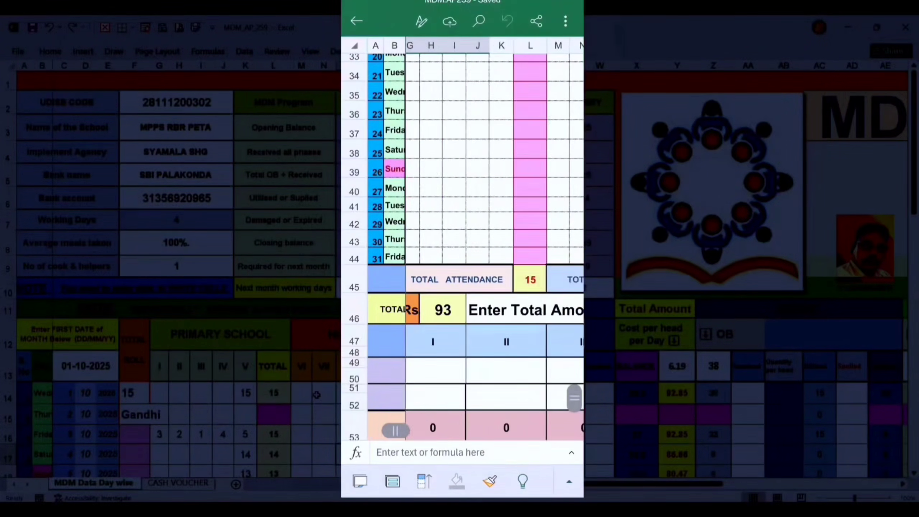
{"action": "scroll", "coordinate": [462, 247], "scroll_direction": "up", "scroll_amount": 10}
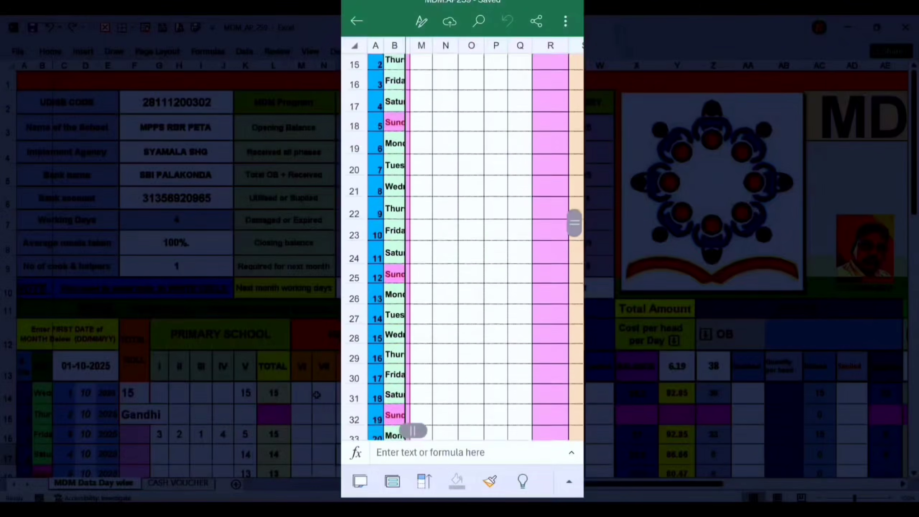
Review the MDM program balances, the high school and primary school attendance columns and the raagi section
{"action": "scroll", "coordinate": [463, 247], "scroll_direction": "up", "scroll_amount": 2}
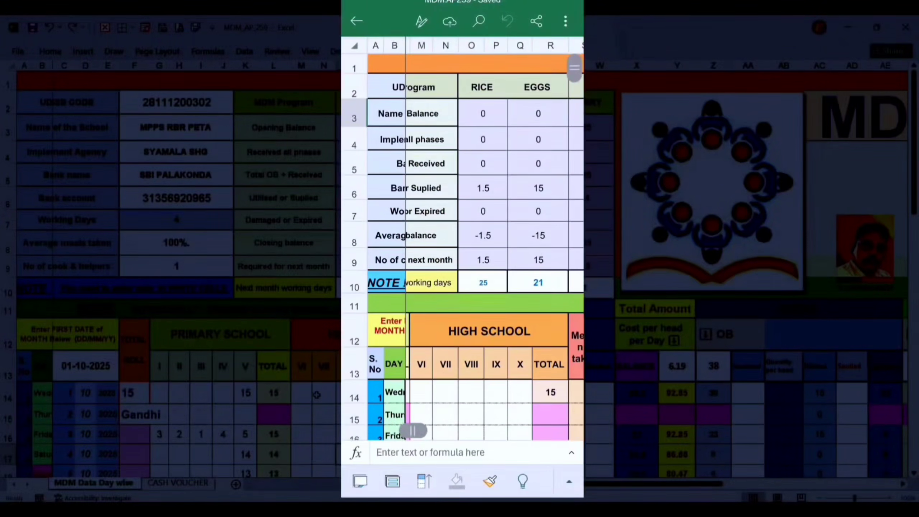
{"action": "scroll", "coordinate": [462, 246], "scroll_direction": "right", "scroll_amount": 4}
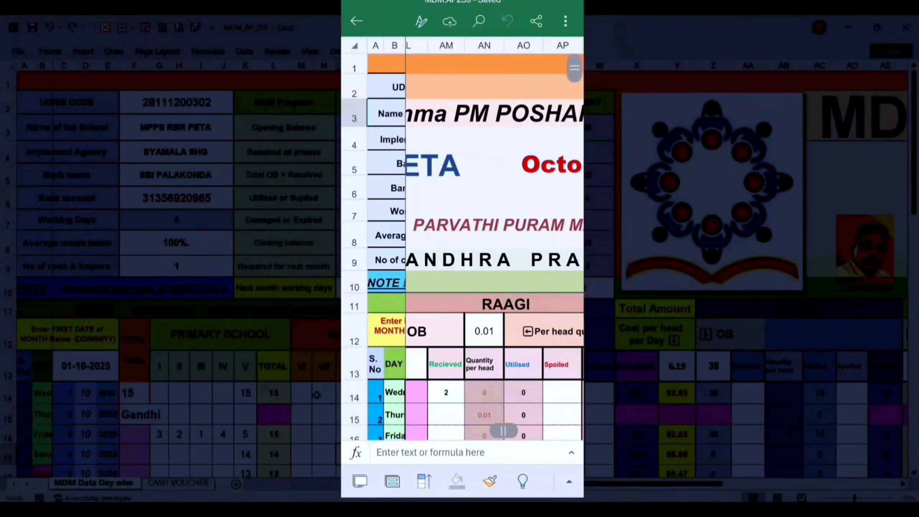
{"action": "scroll", "coordinate": [463, 246], "scroll_direction": "down", "scroll_amount": 5}
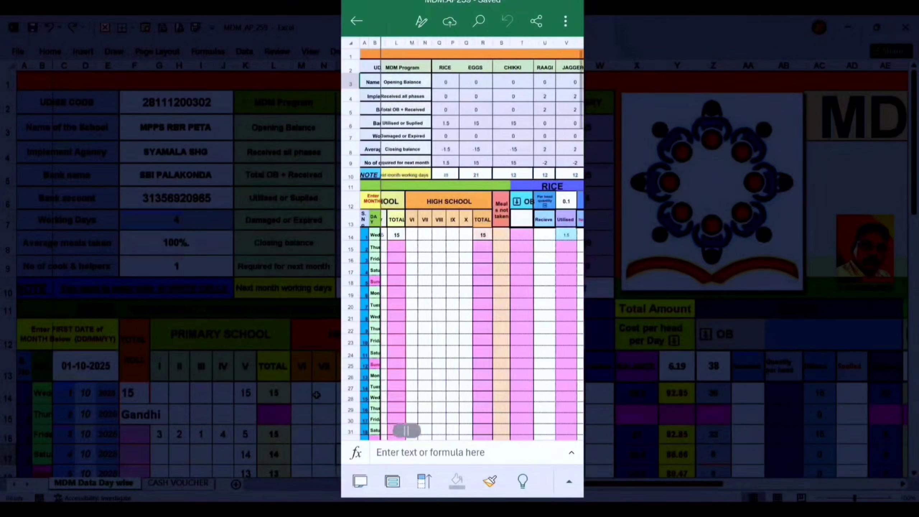
{"action": "scroll", "coordinate": [462, 238], "scroll_direction": "up", "scroll_amount": 3}
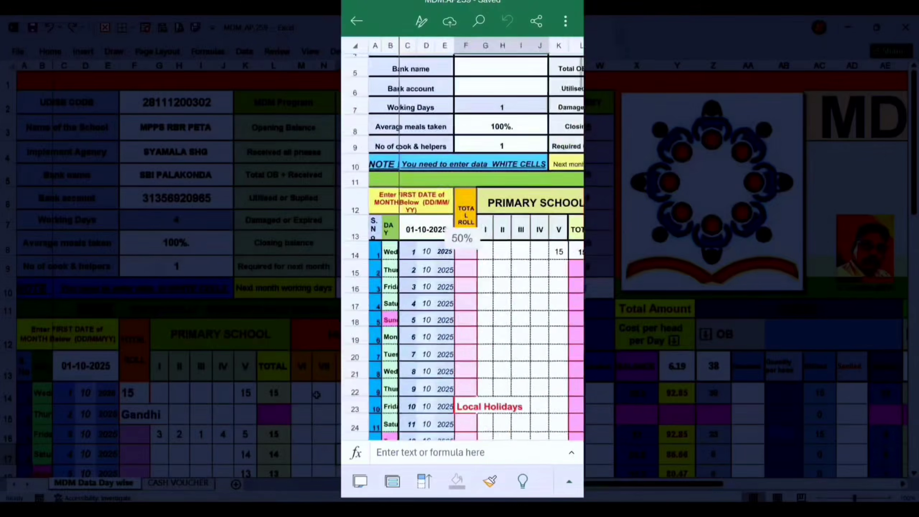
{"action": "scroll", "coordinate": [489, 254], "scroll_direction": "right", "scroll_amount": 10}
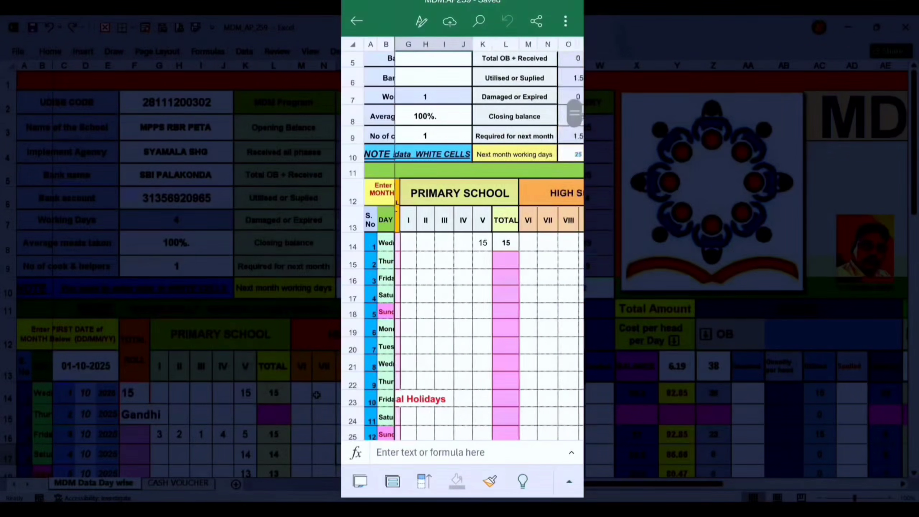
Select the rice opening balance column's cell for 6 October and compare the rice, chikki and raagi stock columns
{"action": "left_click", "coordinate": [505, 328]}
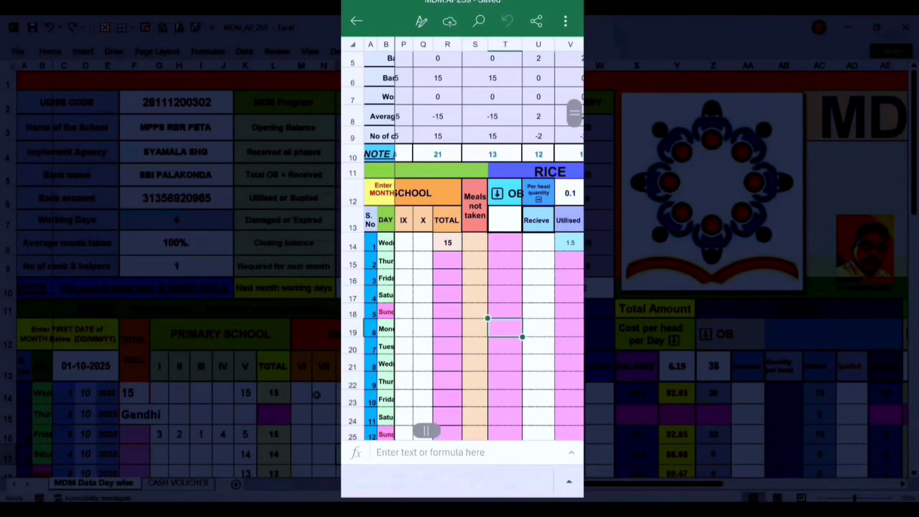
{"action": "scroll", "coordinate": [463, 253], "scroll_direction": "down", "scroll_amount": 3}
{"action": "scroll", "coordinate": [462, 253], "scroll_direction": "up", "scroll_amount": 3}
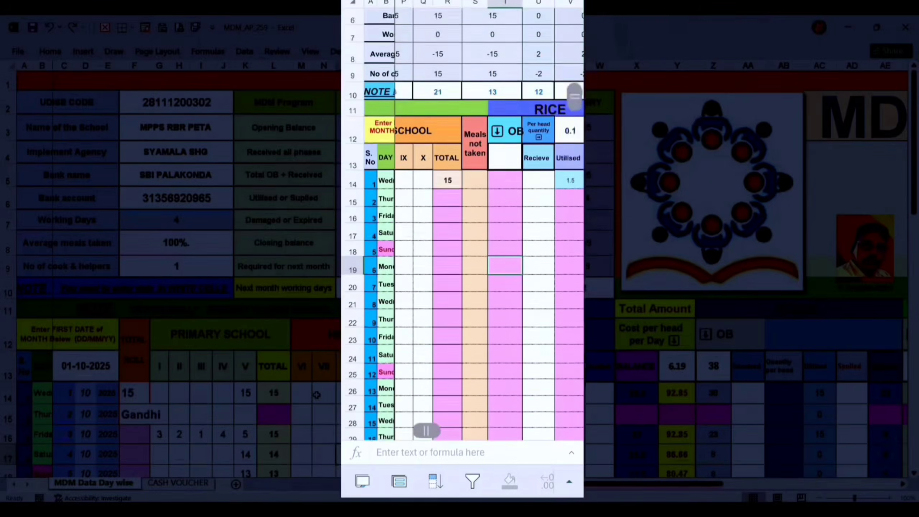
{"action": "scroll", "coordinate": [462, 254], "scroll_direction": "down", "scroll_amount": 3}
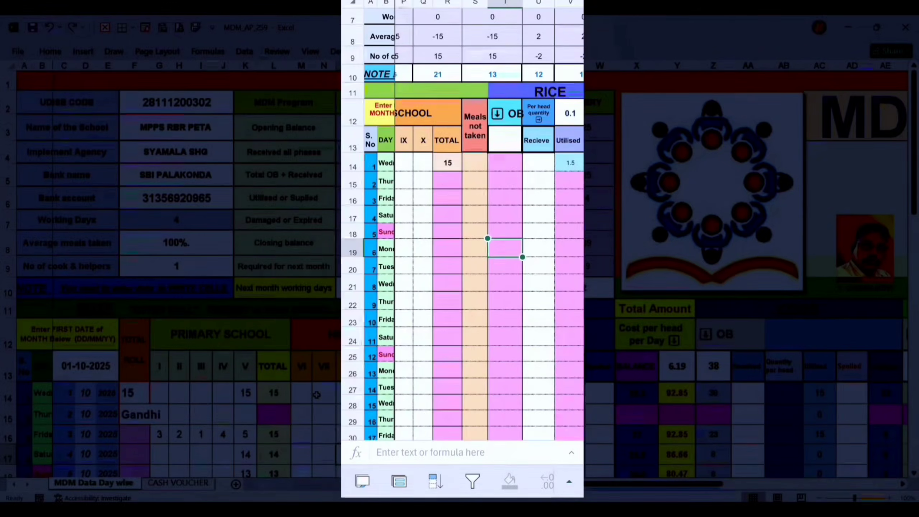
{"action": "scroll", "coordinate": [462, 254], "scroll_direction": "left", "scroll_amount": 3}
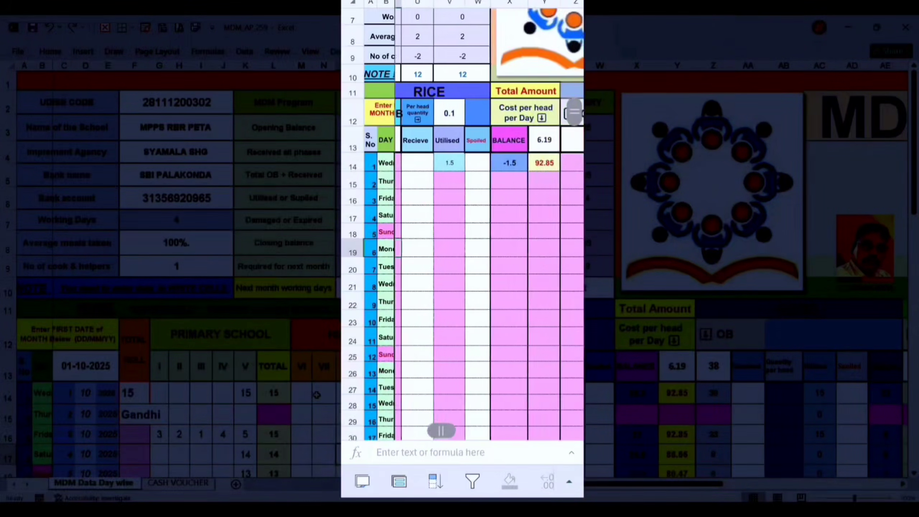
{"action": "scroll", "coordinate": [462, 254], "scroll_direction": "right", "scroll_amount": 5}
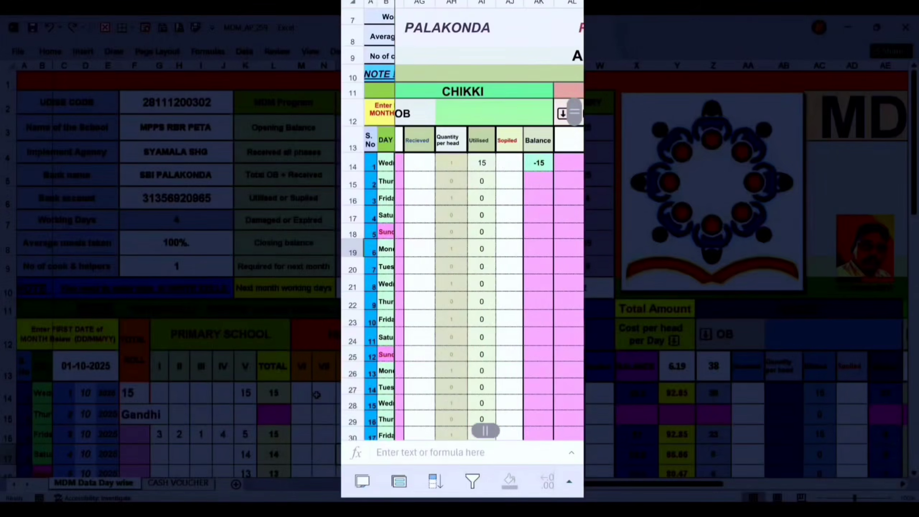
{"action": "scroll", "coordinate": [462, 254], "scroll_direction": "left", "scroll_amount": 6}
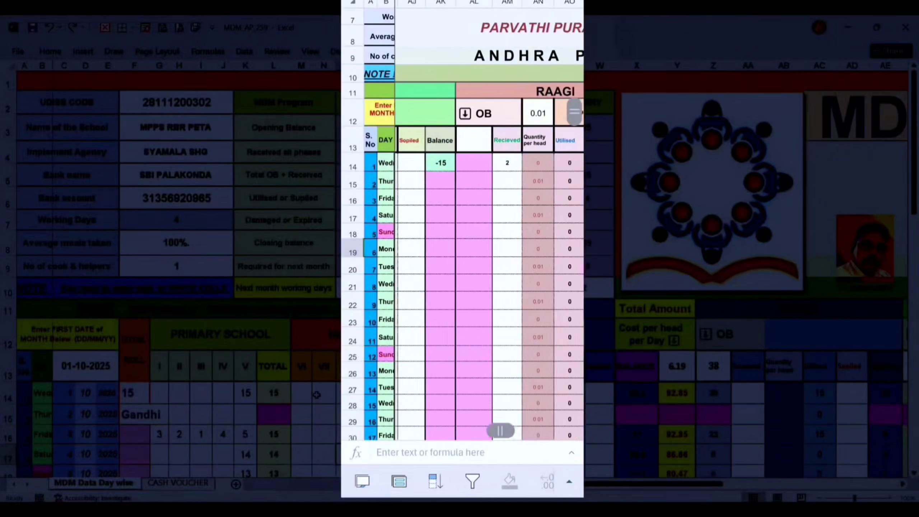
{"action": "scroll", "coordinate": [463, 254], "scroll_direction": "left", "scroll_amount": 6}
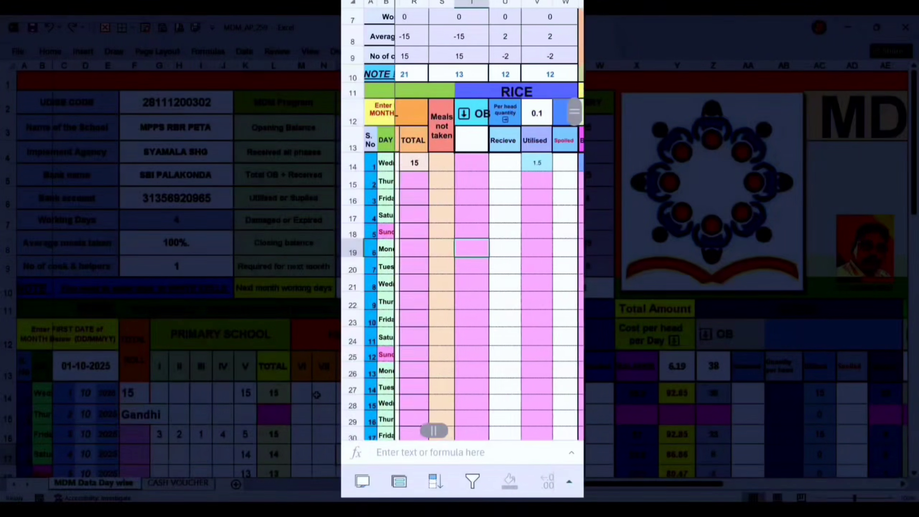
Examine the eggs and chikki stock columns, including received, quantity per head, utilised, spoiled and balance
{"action": "scroll", "coordinate": [462, 253], "scroll_direction": "right", "scroll_amount": 3}
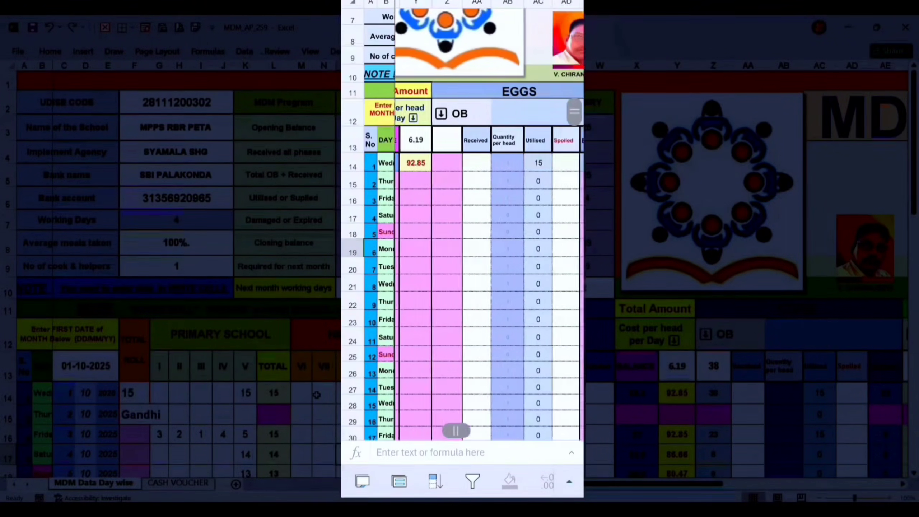
{"action": "scroll", "coordinate": [462, 254], "scroll_direction": "right", "scroll_amount": 1}
{"action": "scroll", "coordinate": [463, 253], "scroll_direction": "right", "scroll_amount": 2}
{"action": "scroll", "coordinate": [462, 254], "scroll_direction": "up", "scroll_amount": 1}
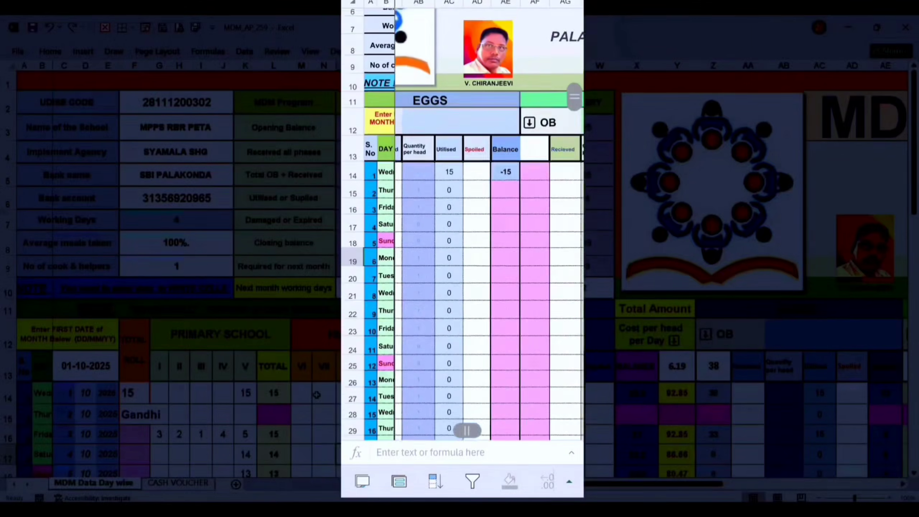
{"action": "scroll", "coordinate": [463, 253], "scroll_direction": "up", "scroll_amount": 3}
{"action": "scroll", "coordinate": [463, 253], "scroll_direction": "right", "scroll_amount": 1}
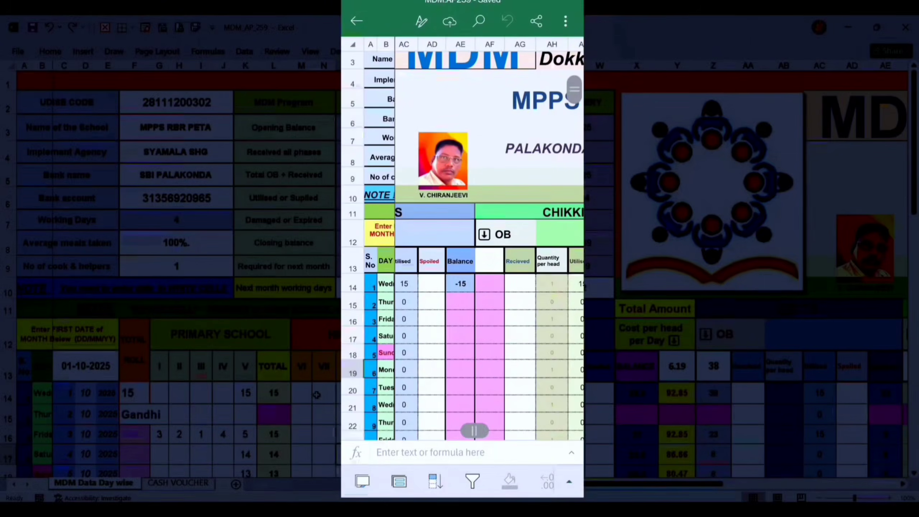
{"action": "scroll", "coordinate": [489, 246], "scroll_direction": "right", "scroll_amount": 1}
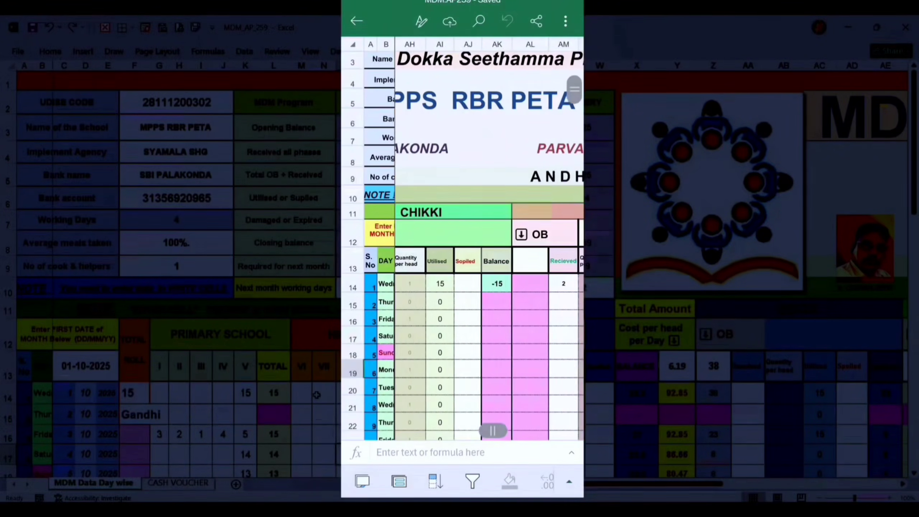
Examine the raagi and eggs stock columns, the primary school attendance rows for October and the school details header
{"action": "scroll", "coordinate": [489, 246], "scroll_direction": "right", "scroll_amount": 3}
{"action": "scroll", "coordinate": [489, 246], "scroll_direction": "down", "scroll_amount": 5}
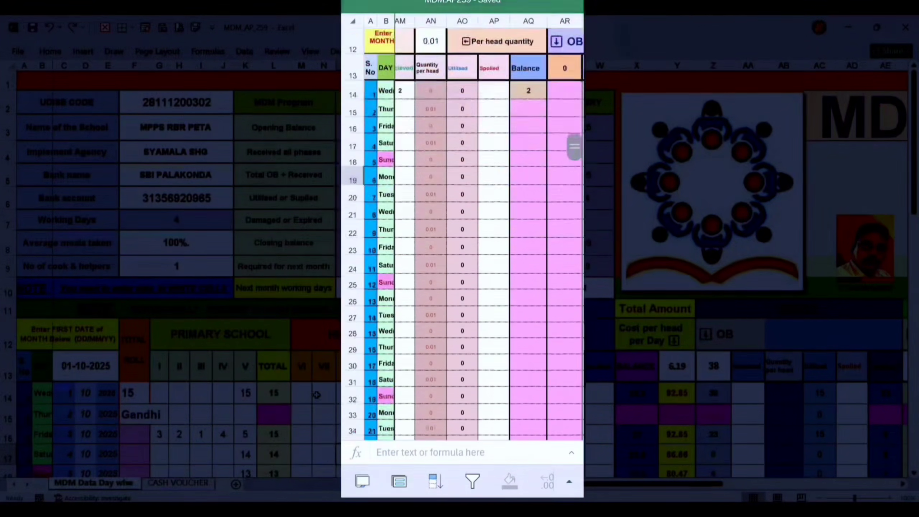
{"action": "scroll", "coordinate": [489, 246], "scroll_direction": "left", "scroll_amount": 10}
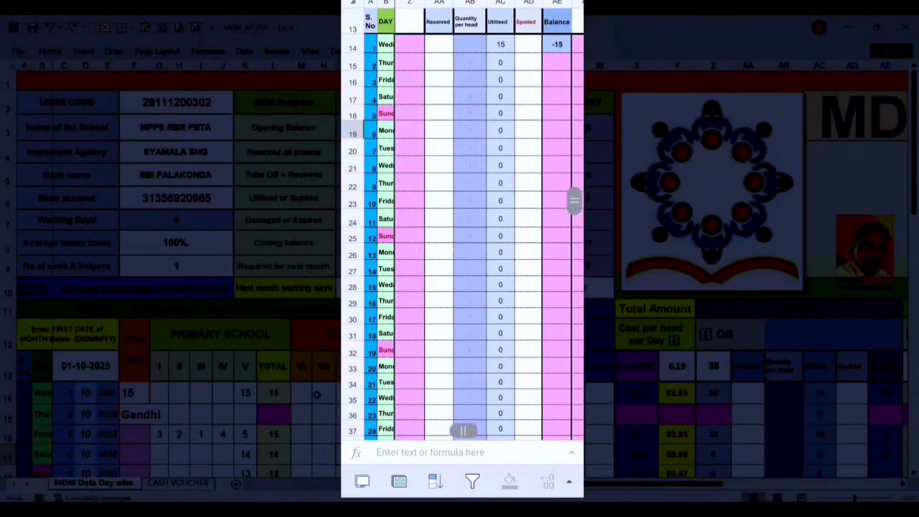
{"action": "scroll", "coordinate": [488, 247], "scroll_direction": "left", "scroll_amount": 10}
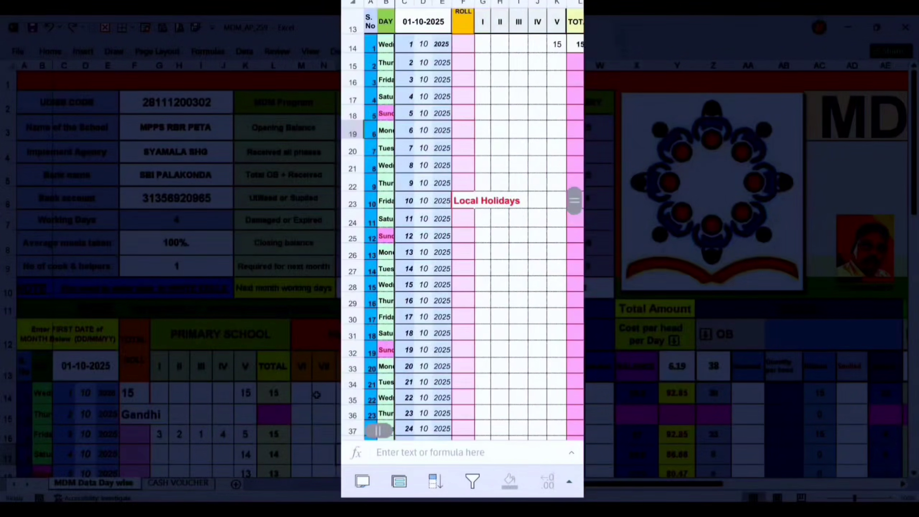
{"action": "scroll", "coordinate": [489, 246], "scroll_direction": "up", "scroll_amount": 3}
{"action": "scroll", "coordinate": [489, 247], "scroll_direction": "up", "scroll_amount": 3}
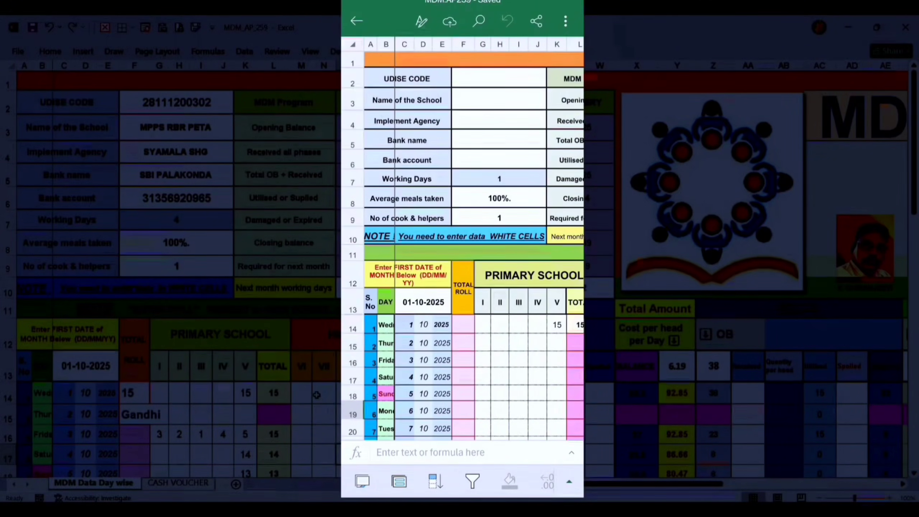
{"action": "scroll", "coordinate": [474, 239], "scroll_direction": "up", "scroll_amount": 1}
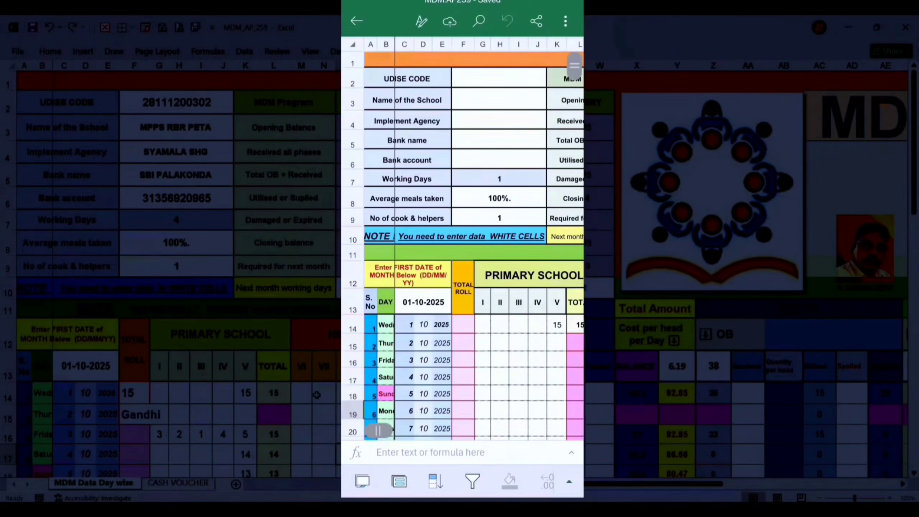
{"action": "scroll", "coordinate": [474, 239], "scroll_direction": "left", "scroll_amount": 1}
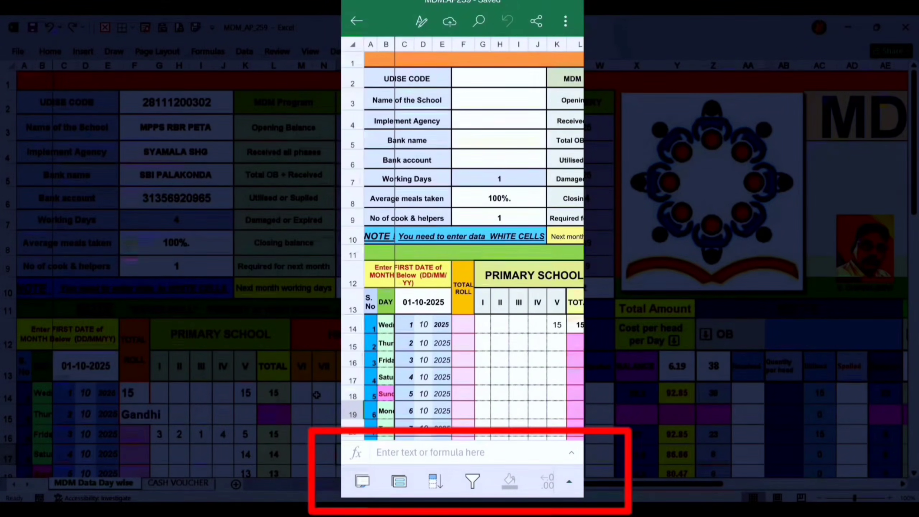
Show the workbook's sheet list and clear the name of the MDM Data Day wise sheet
{"action": "left_click", "coordinate": [363, 481]}
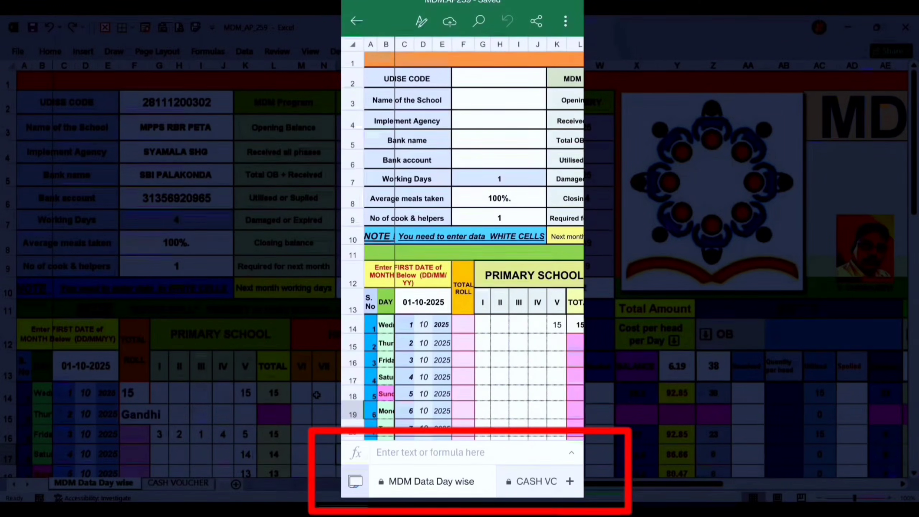
{"action": "left_click", "coordinate": [432, 482]}
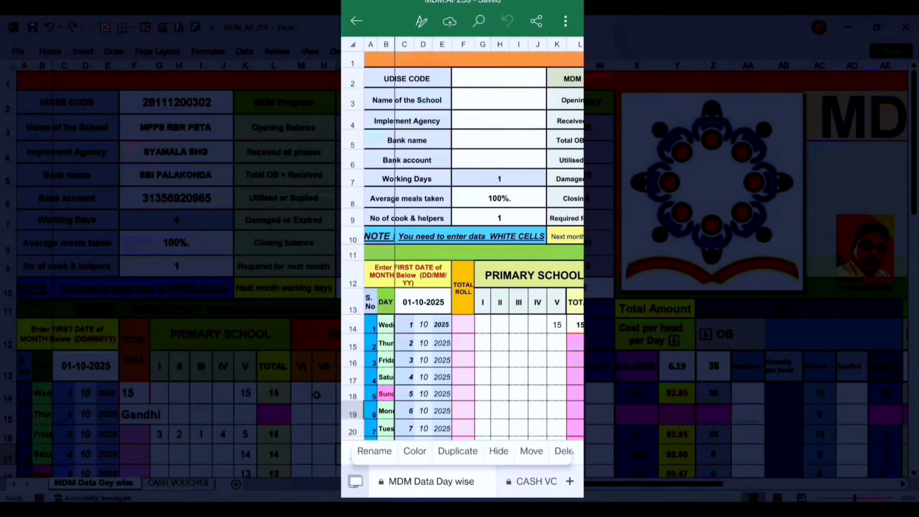
{"action": "left_click", "coordinate": [375, 451]}
{"action": "key", "text": "BackSpace"}
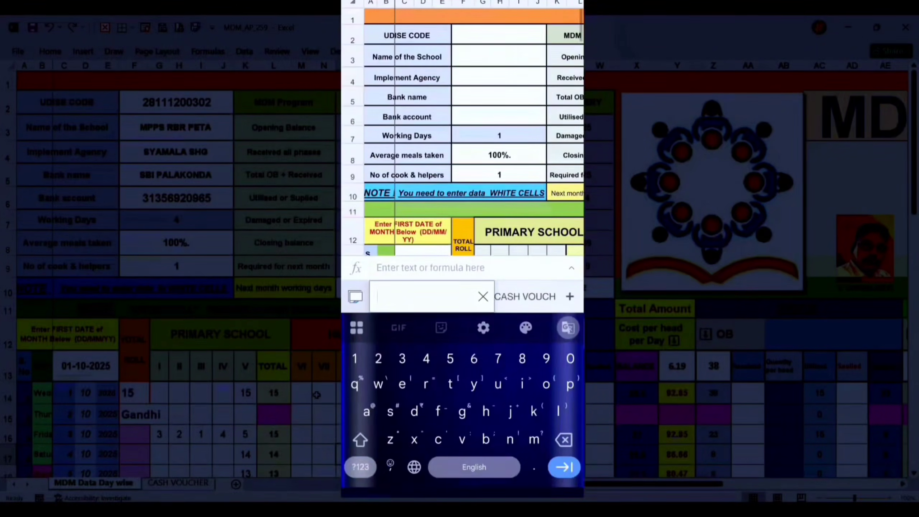
{"action": "left_click_drag", "start_coordinate": [583, 306], "coordinate": [554, 306]}
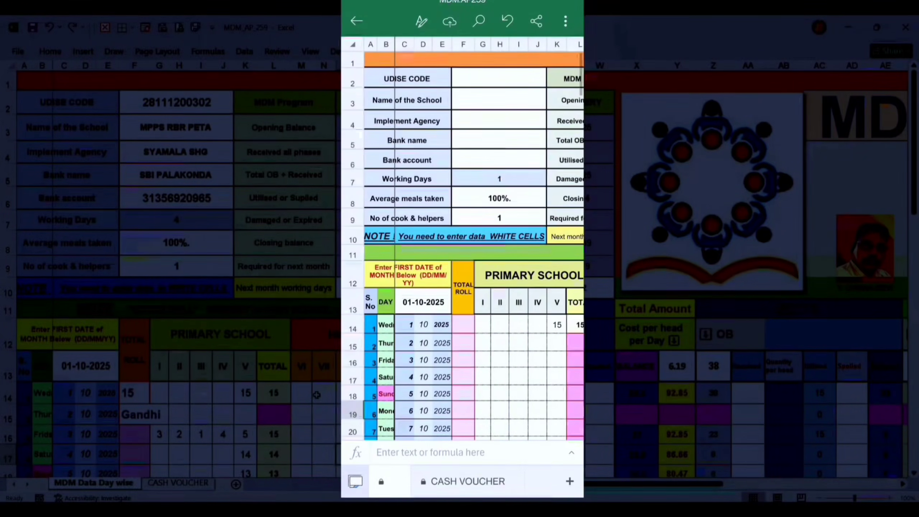
Go to the CASH VOUCHER sheet and review the whole voucher page from its header to the signature lines
{"action": "left_click", "coordinate": [468, 482]}
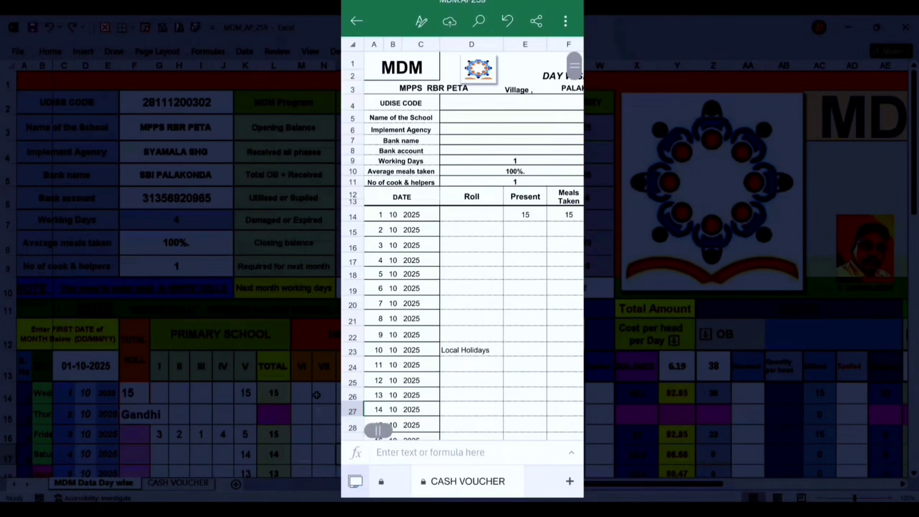
{"action": "scroll", "coordinate": [462, 238], "scroll_direction": "down", "scroll_amount": 5}
{"action": "scroll", "coordinate": [463, 238], "scroll_direction": "down", "scroll_amount": 4}
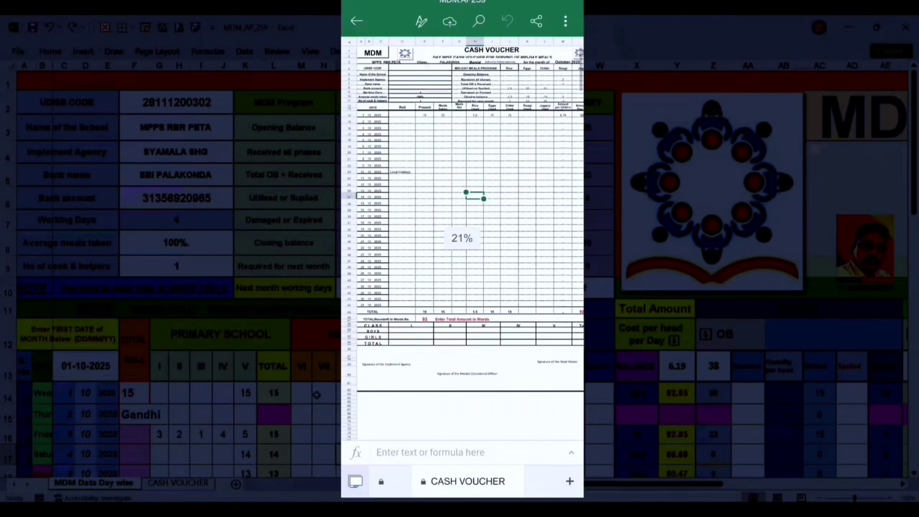
{"action": "scroll", "coordinate": [463, 239], "scroll_direction": "down", "scroll_amount": 3}
{"action": "scroll", "coordinate": [462, 238], "scroll_direction": "down", "scroll_amount": 1}
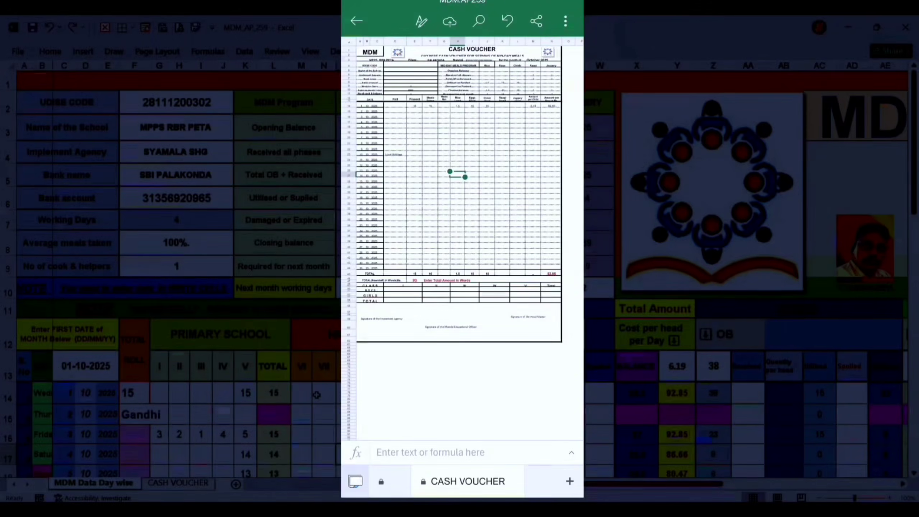
{"action": "scroll", "coordinate": [462, 238], "scroll_direction": "up", "scroll_amount": 1}
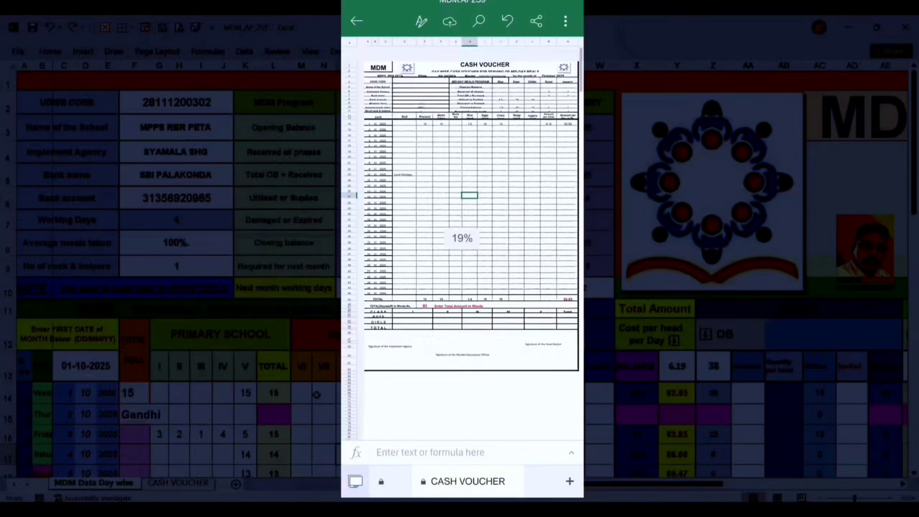
{"action": "scroll", "coordinate": [463, 239], "scroll_direction": "down", "scroll_amount": 1}
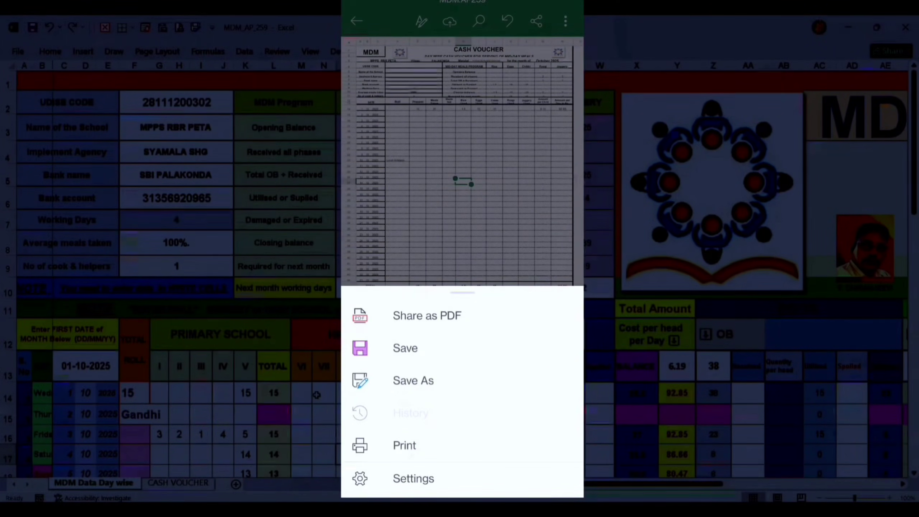
Save the cash voucher's print output as the PDF MDM.AP259 in the Download folder, fitted on one ISO A4 portrait page
{"action": "left_click", "coordinate": [405, 446]}
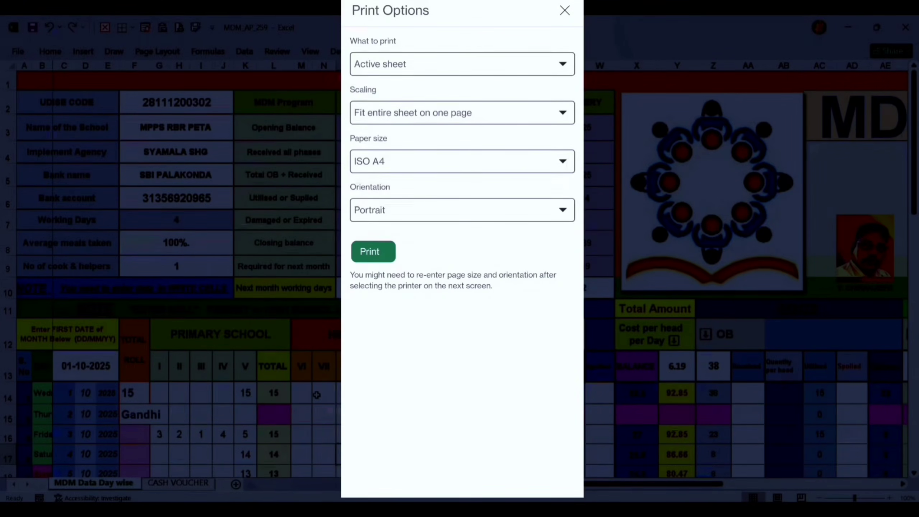
{"action": "left_click", "coordinate": [373, 251]}
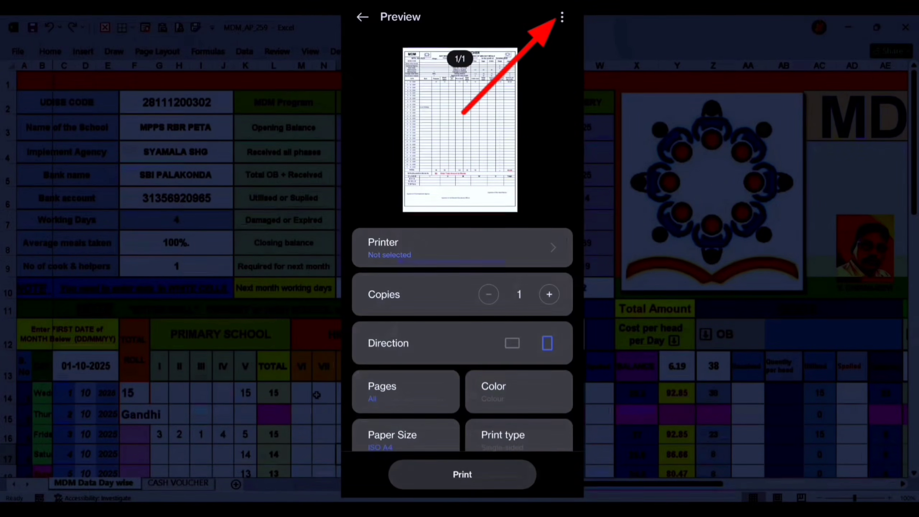
{"action": "left_click", "coordinate": [562, 17]}
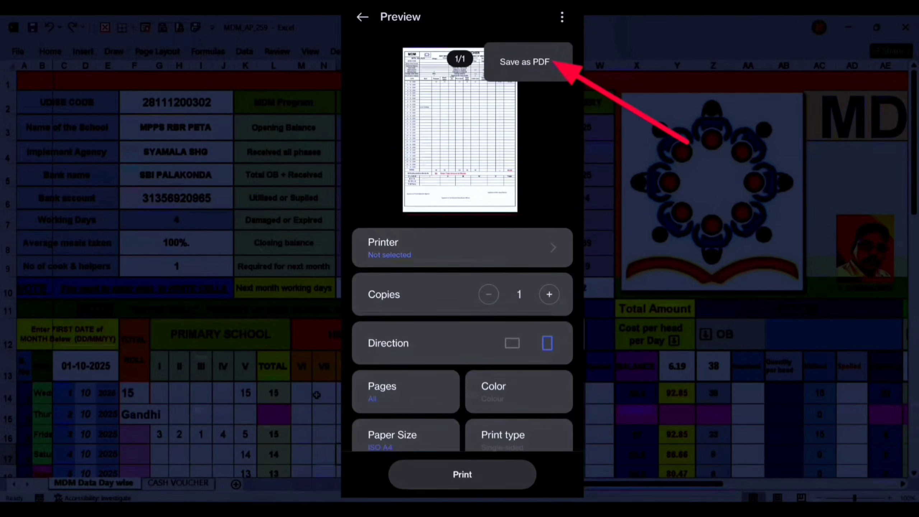
{"action": "left_click", "coordinate": [525, 62]}
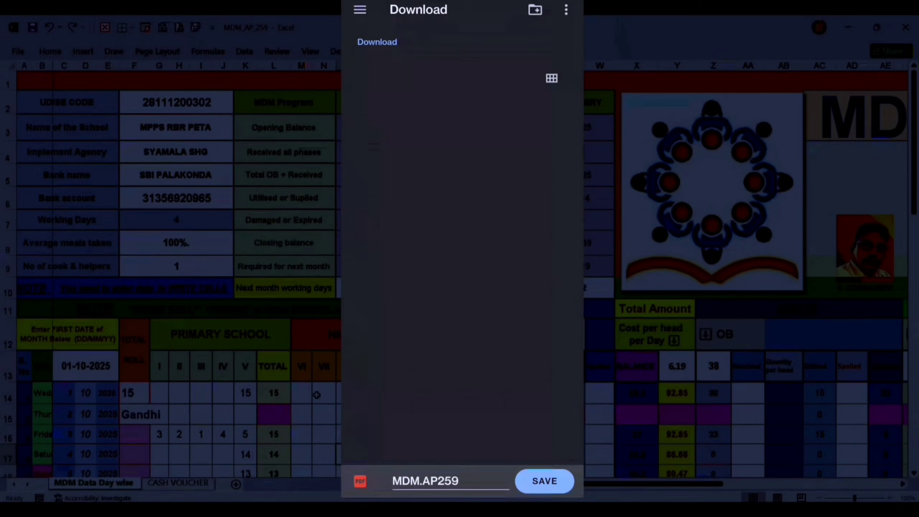
{"action": "left_click", "coordinate": [434, 480]}
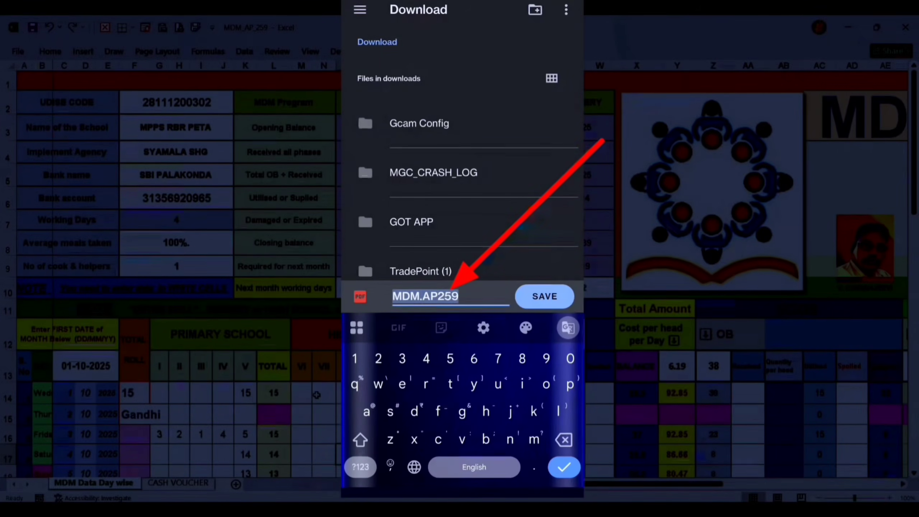
{"action": "left_click", "coordinate": [460, 297]}
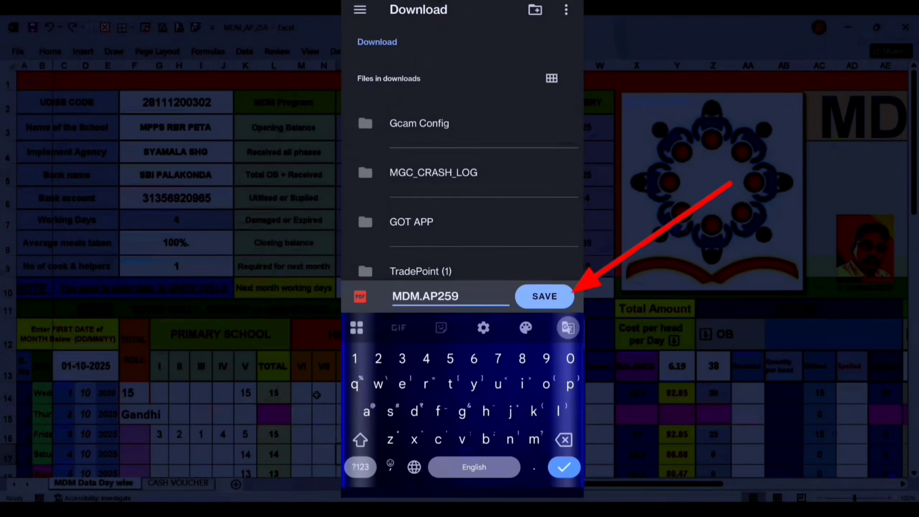
{"action": "left_click", "coordinate": [545, 296]}
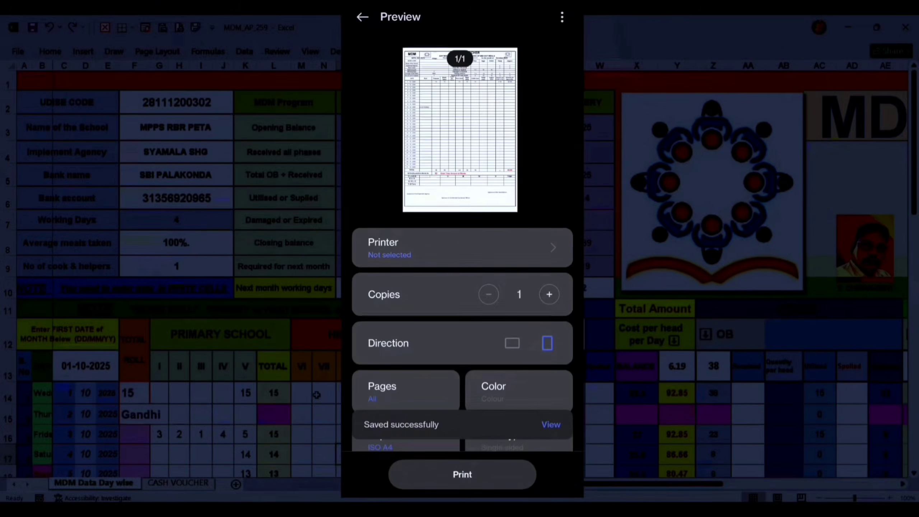
Switch to the phone's File Manager, refresh the recent files and open MDM.AP259.pdf from the downloads
{"action": "left_click_drag", "start_coordinate": [463, 495], "coordinate": [467, 326]}
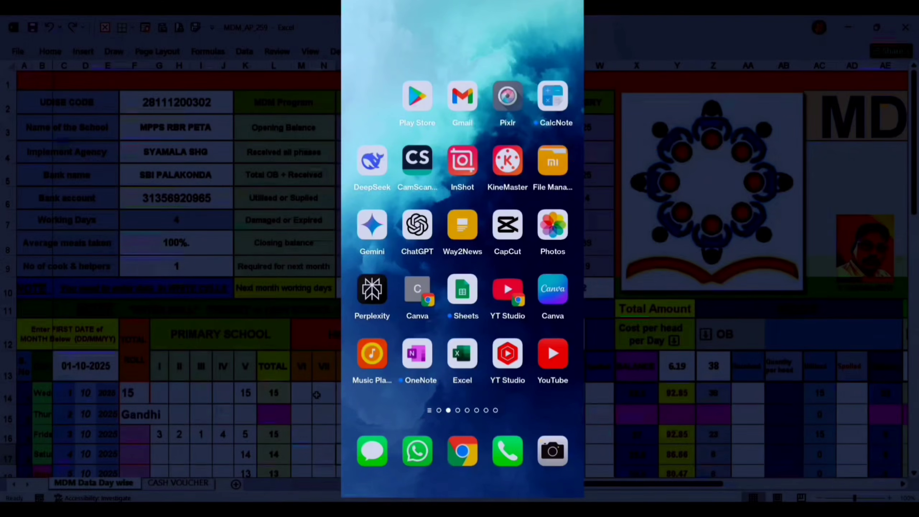
{"action": "left_click", "coordinate": [553, 161]}
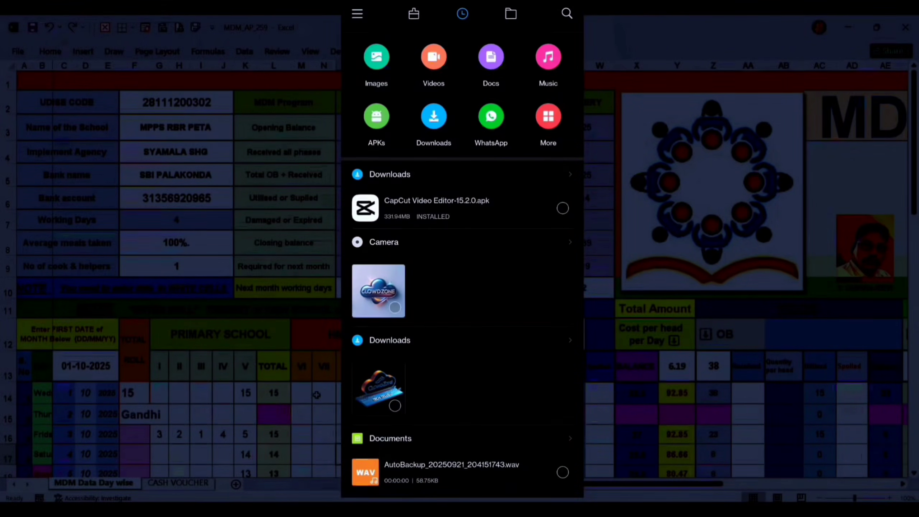
{"action": "scroll", "coordinate": [463, 264], "scroll_direction": "up", "scroll_amount": 3}
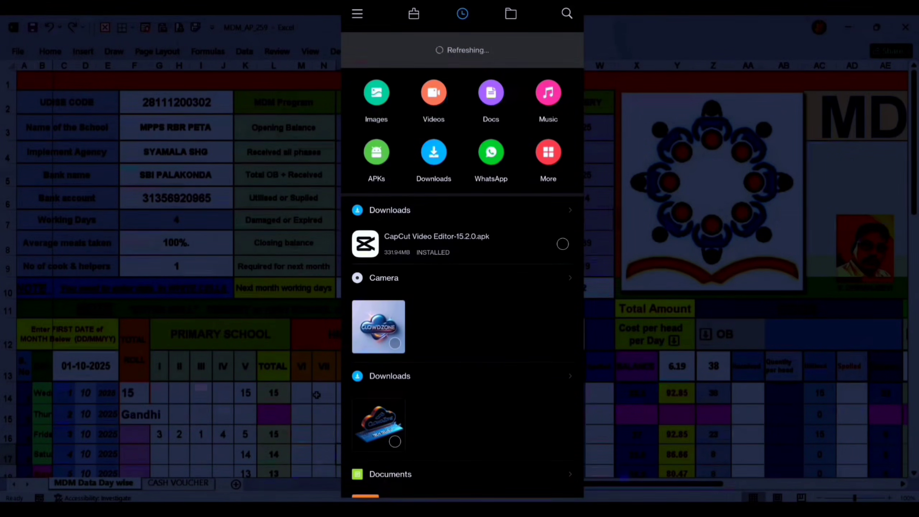
{"action": "scroll", "coordinate": [463, 264], "scroll_direction": "up", "scroll_amount": 3}
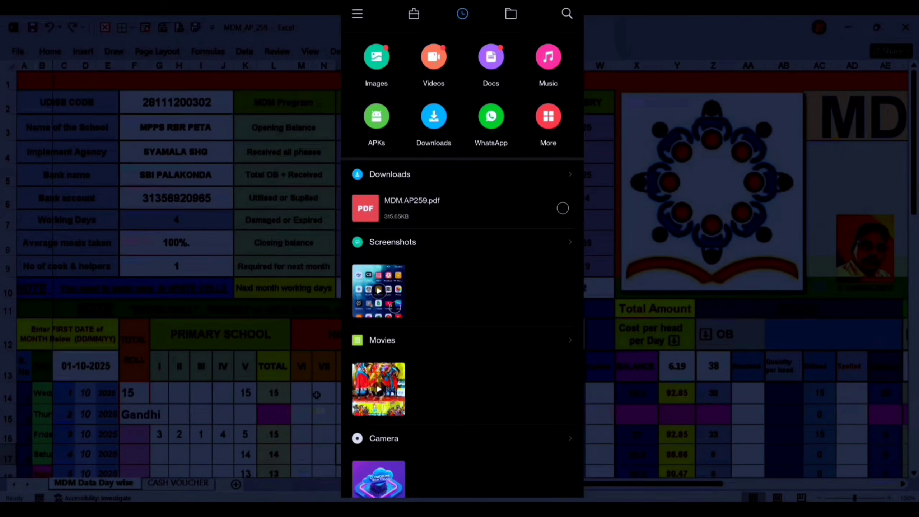
{"action": "left_click", "coordinate": [412, 208]}
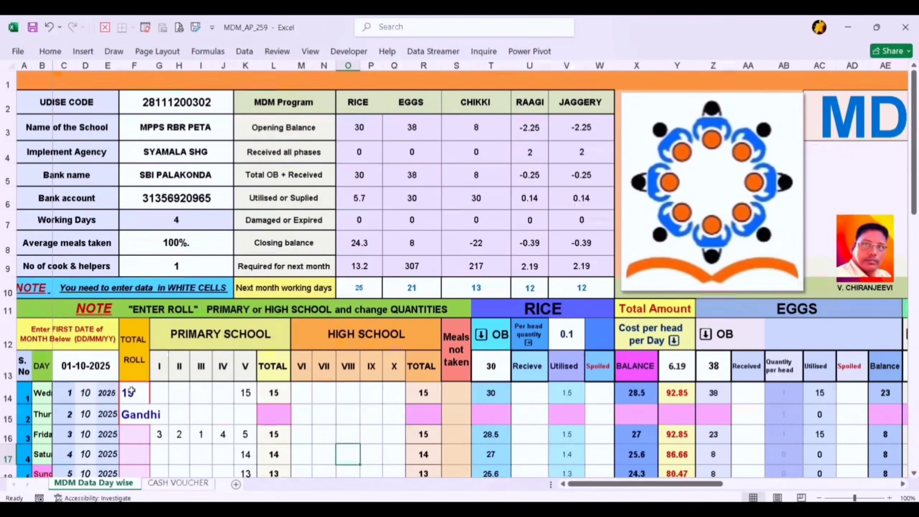
In the desktop Excel workbook, clear the primary school class I to V attendance entries for 1 to 8 October
{"action": "scroll", "coordinate": [132, 393], "scroll_direction": "down", "scroll_amount": 2}
{"action": "scroll", "coordinate": [132, 393], "scroll_direction": "up", "scroll_amount": 2}
{"action": "scroll", "coordinate": [132, 392], "scroll_direction": "down", "scroll_amount": 2}
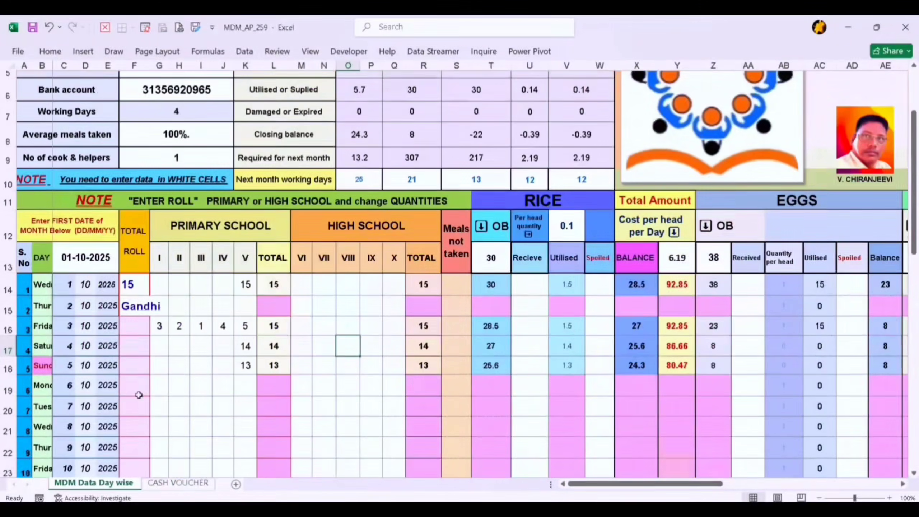
{"action": "scroll", "coordinate": [200, 390], "scroll_direction": "down", "scroll_amount": 6}
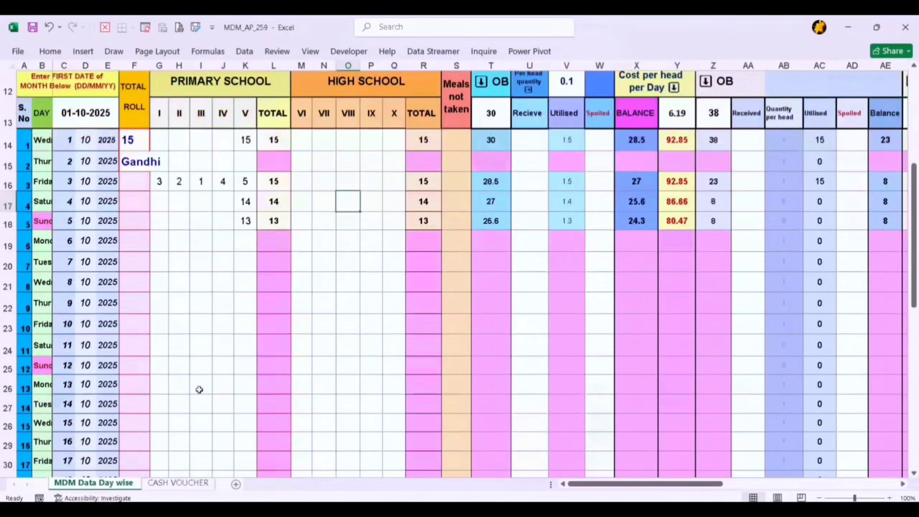
{"action": "scroll", "coordinate": [200, 390], "scroll_direction": "up", "scroll_amount": 3}
{"action": "scroll", "coordinate": [199, 390], "scroll_direction": "up", "scroll_amount": 2}
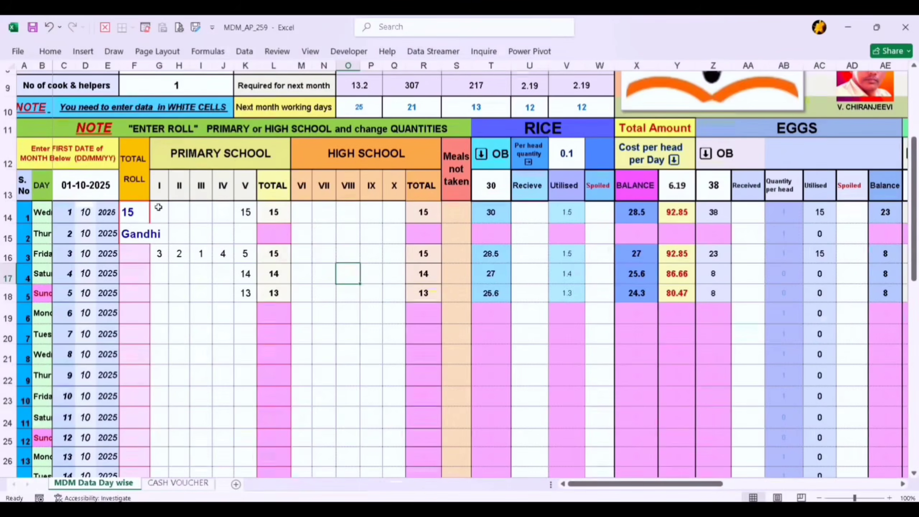
{"action": "mouse_move", "coordinate": [159, 210]}
{"action": "left_mouse_down"}
{"action": "mouse_move", "coordinate": [223, 214]}
{"action": "mouse_move", "coordinate": [241, 228]}
{"action": "mouse_move", "coordinate": [237, 433]}
{"action": "mouse_move", "coordinate": [225, 348]}
{"action": "mouse_move", "coordinate": [245, 353]}
{"action": "left_mouse_up"}
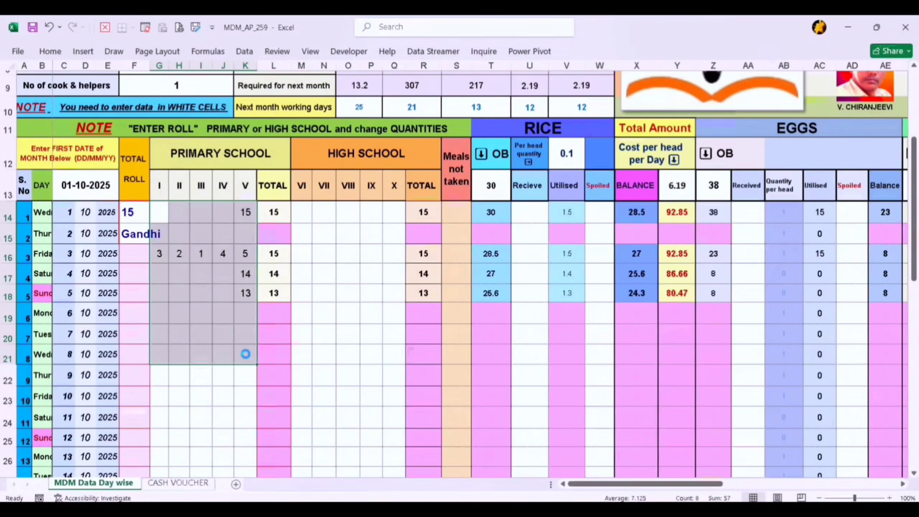
{"action": "key", "text": "Delete"}
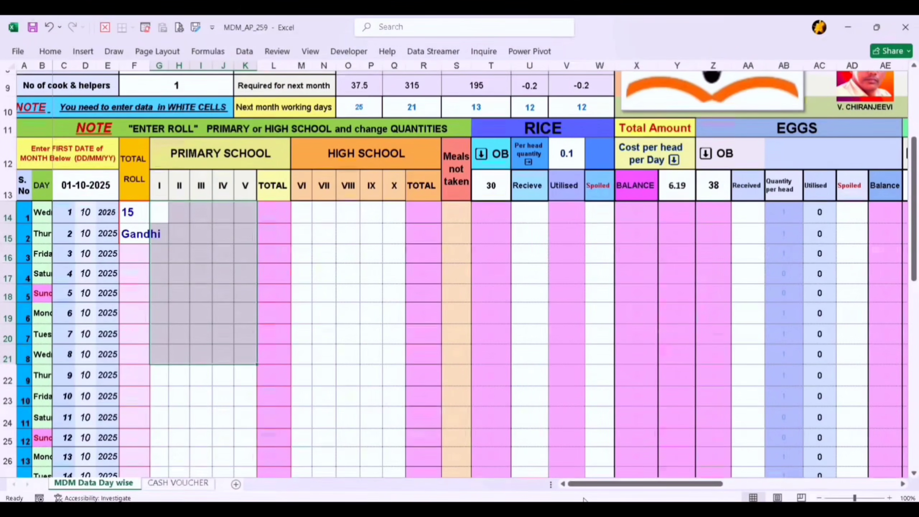
{"action": "left_click", "coordinate": [328, 413]}
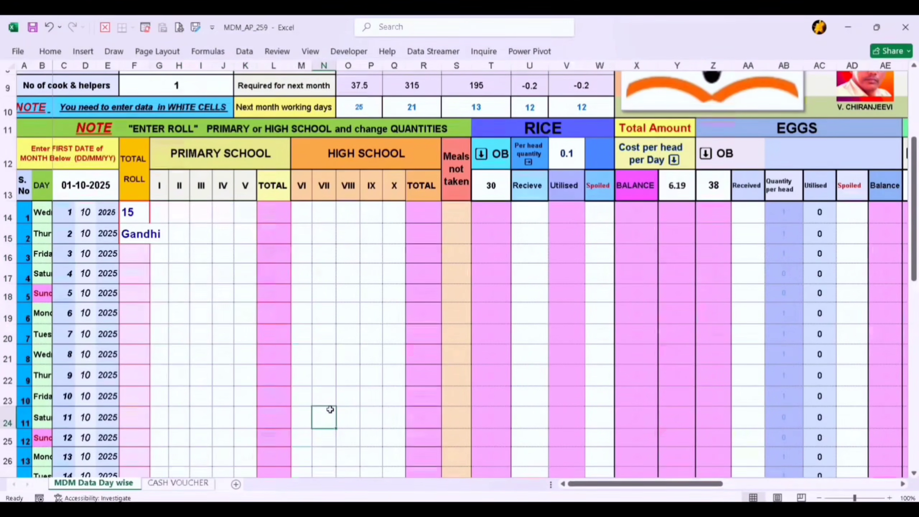
Set the first date of the month to 01-10-2059 in the date cell above the daily rows
{"action": "right_click", "coordinate": [327, 413]}
{"action": "key", "text": "Escape"}
{"action": "scroll", "coordinate": [487, 353], "scroll_direction": "right", "scroll_amount": 5}
{"action": "scroll", "coordinate": [297, 300], "scroll_direction": "left", "scroll_amount": 2}
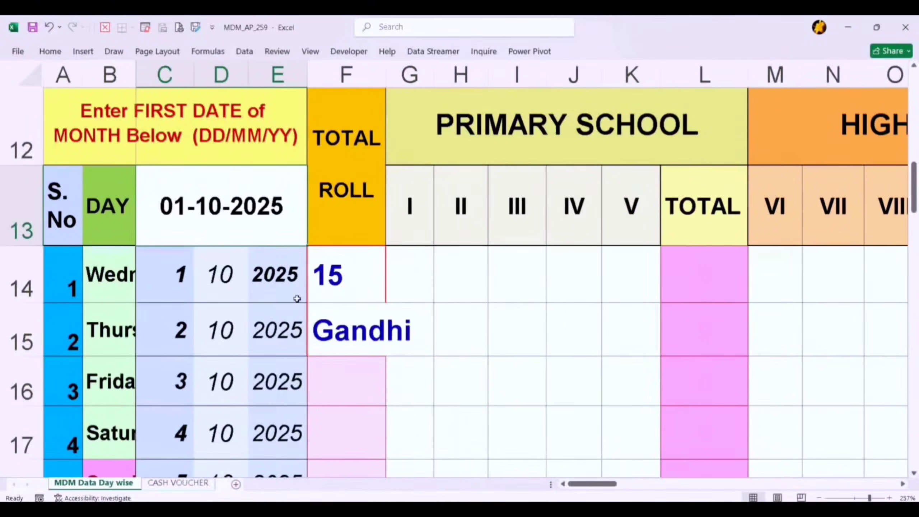
{"action": "double_click", "coordinate": [273, 208]}
{"action": "key", "text": "BackSpace"}
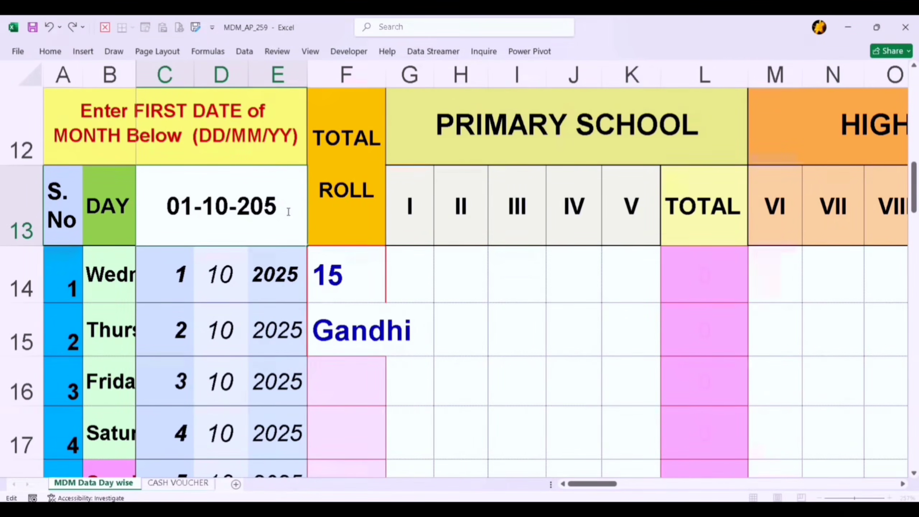
{"action": "type", "text": "9"}
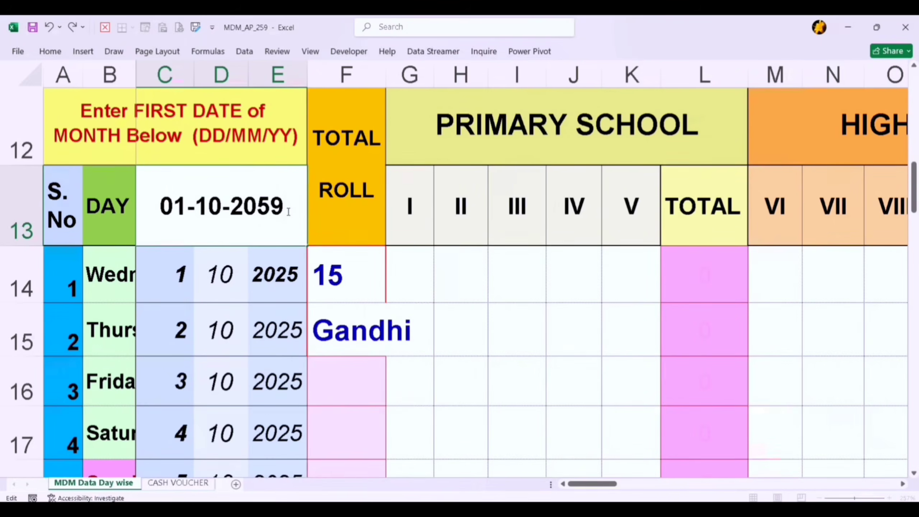
{"action": "left_click", "coordinate": [458, 337]}
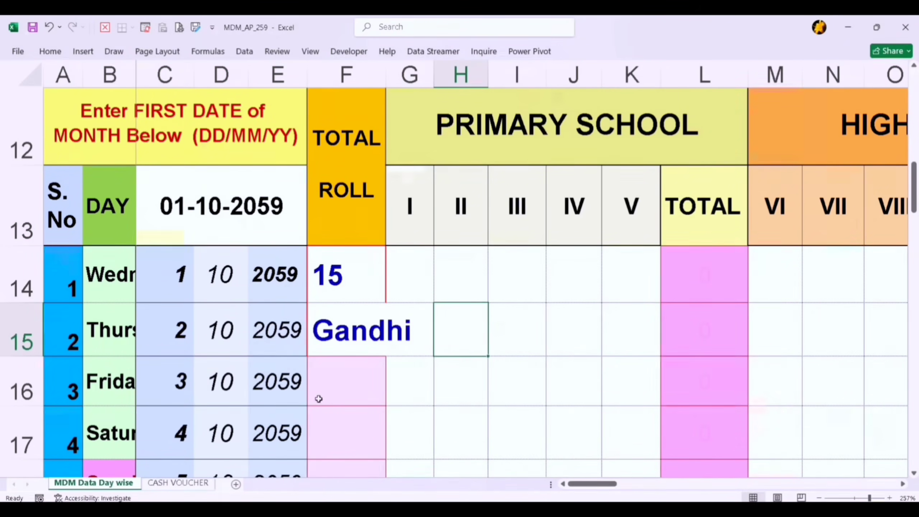
Check how the weekday, month and year columns of the daily rows follow the new first date
{"action": "scroll", "coordinate": [248, 389], "scroll_direction": "down", "scroll_amount": 1}
{"action": "scroll", "coordinate": [249, 392], "scroll_direction": "down", "scroll_amount": 5}
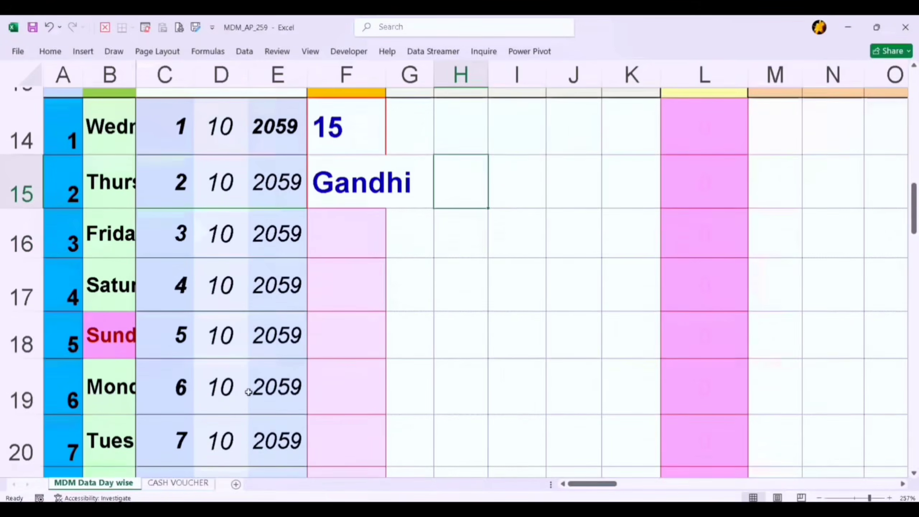
{"action": "scroll", "coordinate": [248, 392], "scroll_direction": "up", "scroll_amount": 5}
{"action": "scroll", "coordinate": [248, 393], "scroll_direction": "up", "scroll_amount": 5}
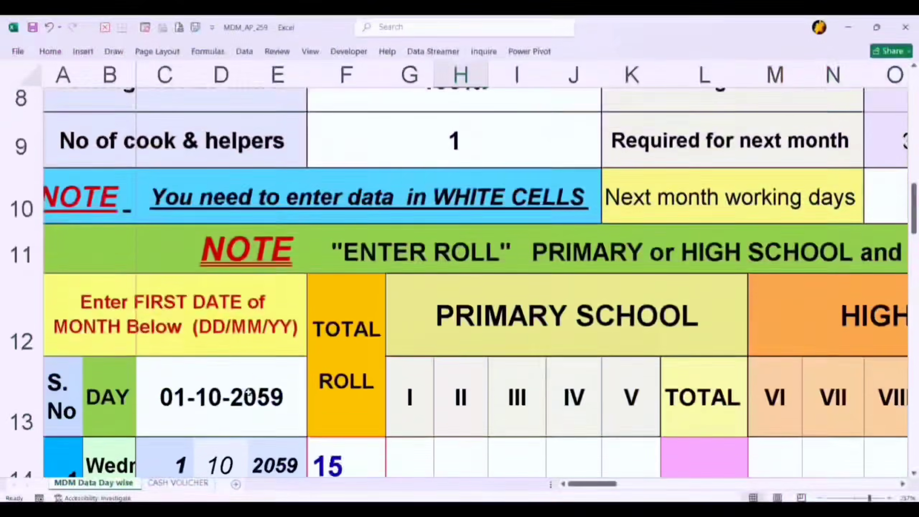
{"action": "scroll", "coordinate": [249, 427], "scroll_direction": "down", "scroll_amount": 3}
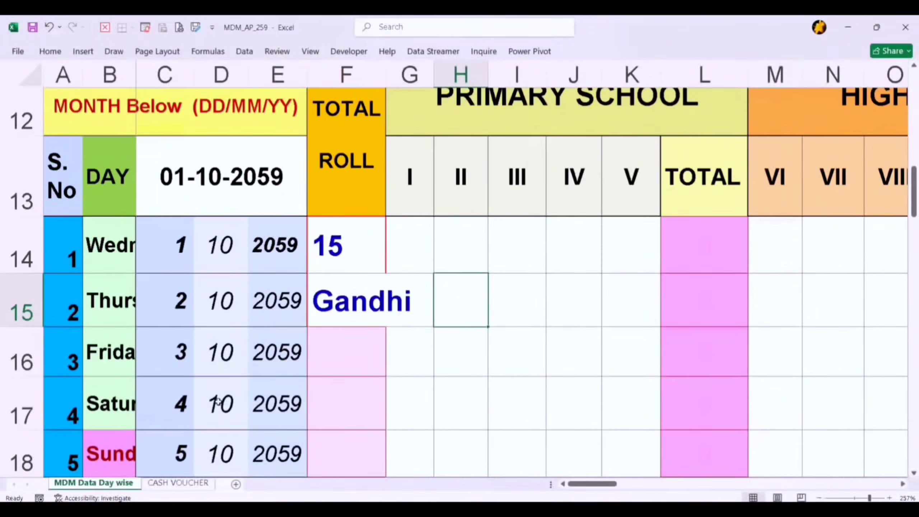
{"action": "scroll", "coordinate": [108, 288], "scroll_direction": "down", "scroll_amount": 1}
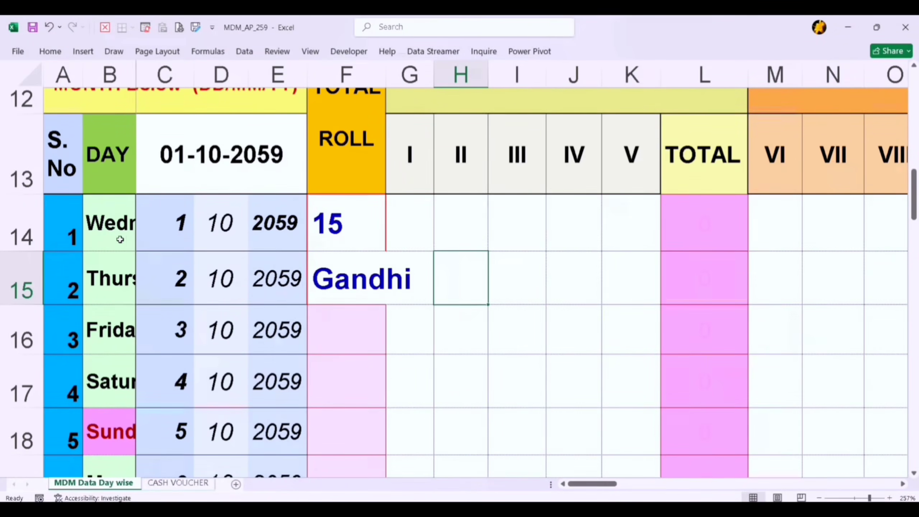
{"action": "scroll", "coordinate": [117, 239], "scroll_direction": "down", "scroll_amount": 10, "text": "ctrl"}
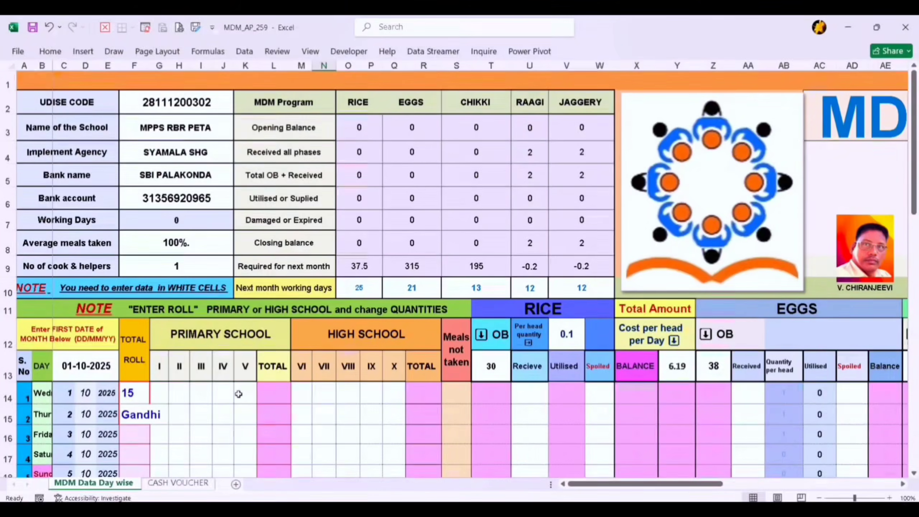
Review the cleared day-wise sheet from the school details and stock summary down through the October daily rows
{"action": "scroll", "coordinate": [231, 398], "scroll_direction": "up", "scroll_amount": 1}
{"action": "scroll", "coordinate": [345, 402], "scroll_direction": "down", "scroll_amount": 4}
{"action": "scroll", "coordinate": [346, 403], "scroll_direction": "down", "scroll_amount": 2}
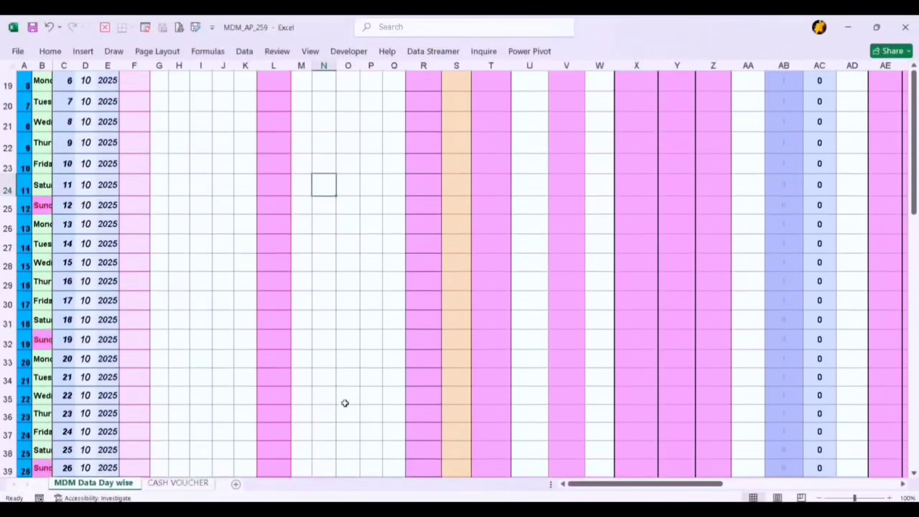
{"action": "scroll", "coordinate": [235, 392], "scroll_direction": "up", "scroll_amount": 6}
{"action": "scroll", "coordinate": [235, 392], "scroll_direction": "down", "scroll_amount": 1}
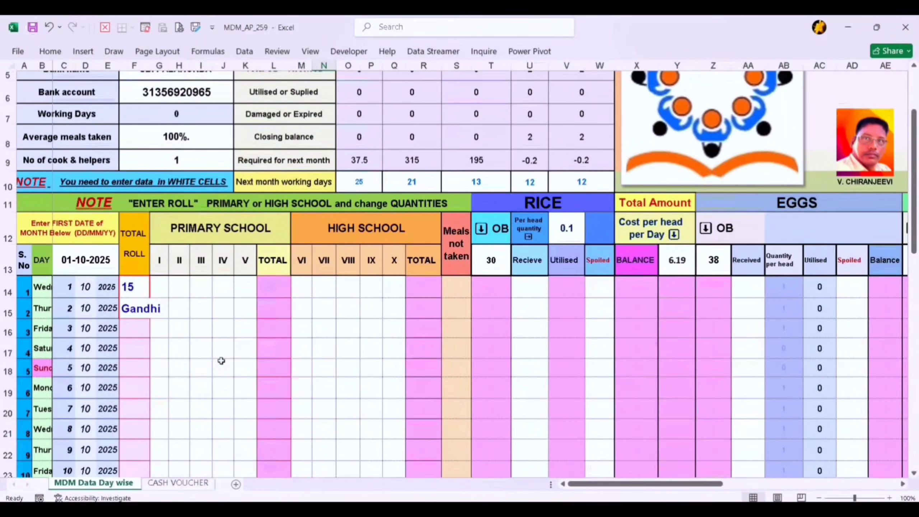
{"action": "scroll", "coordinate": [191, 320], "scroll_direction": "up", "scroll_amount": 2}
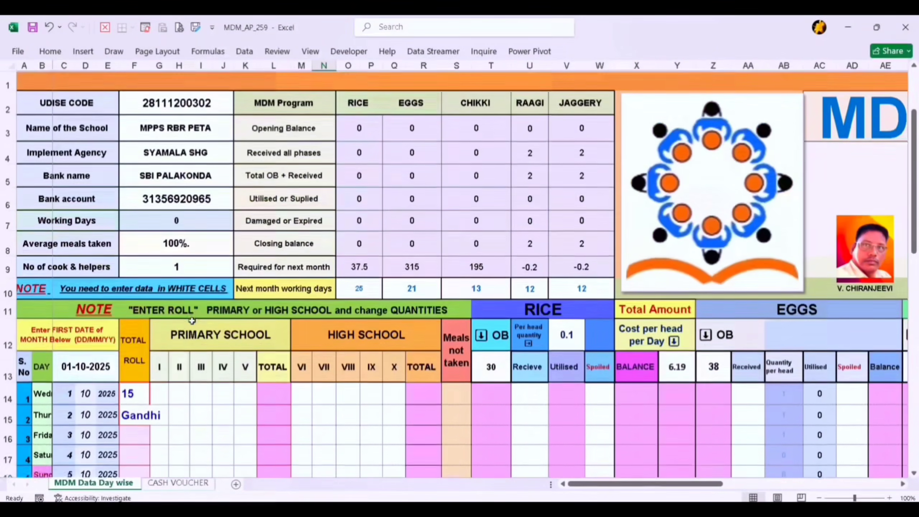
{"action": "scroll", "coordinate": [192, 320], "scroll_direction": "down", "scroll_amount": 2}
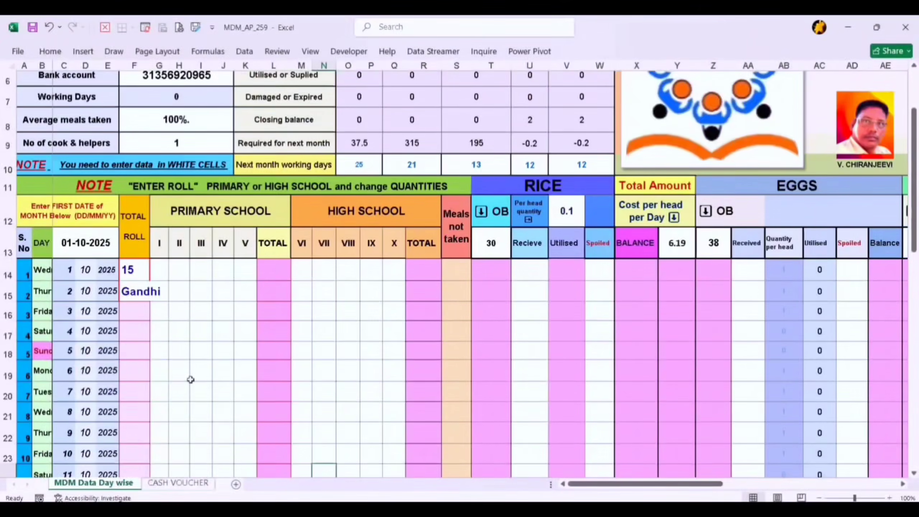
{"action": "scroll", "coordinate": [191, 379], "scroll_direction": "down", "scroll_amount": 2}
{"action": "scroll", "coordinate": [191, 379], "scroll_direction": "up", "scroll_amount": 1}
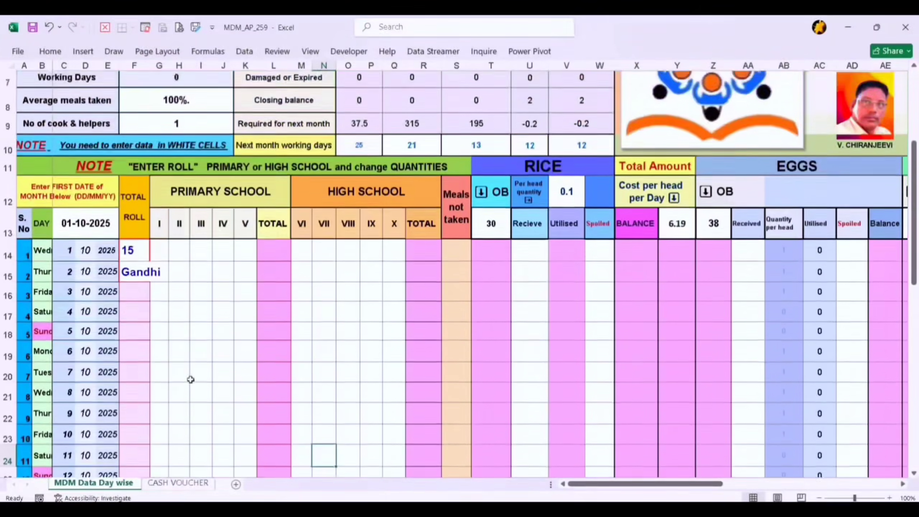